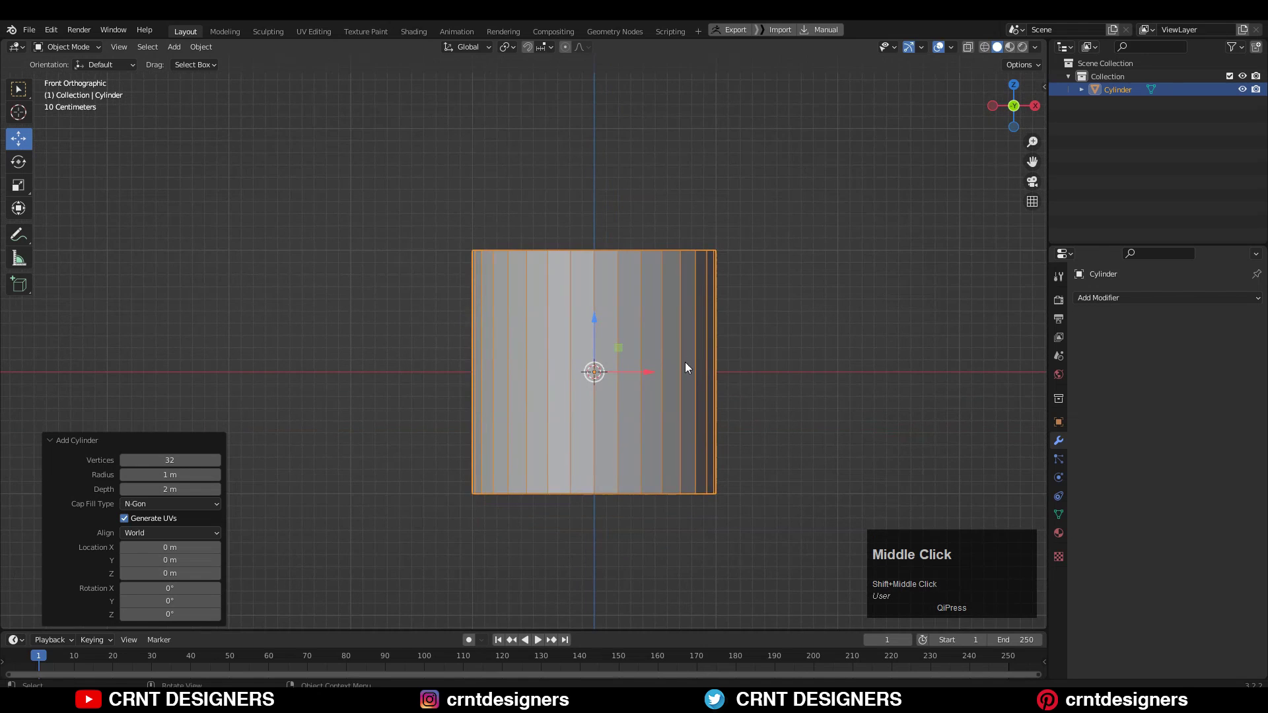
Rotate the cylinder by -90° in the front view to lie along X, and stretch it to twice its length along X.
key(r)
click(583, 241)
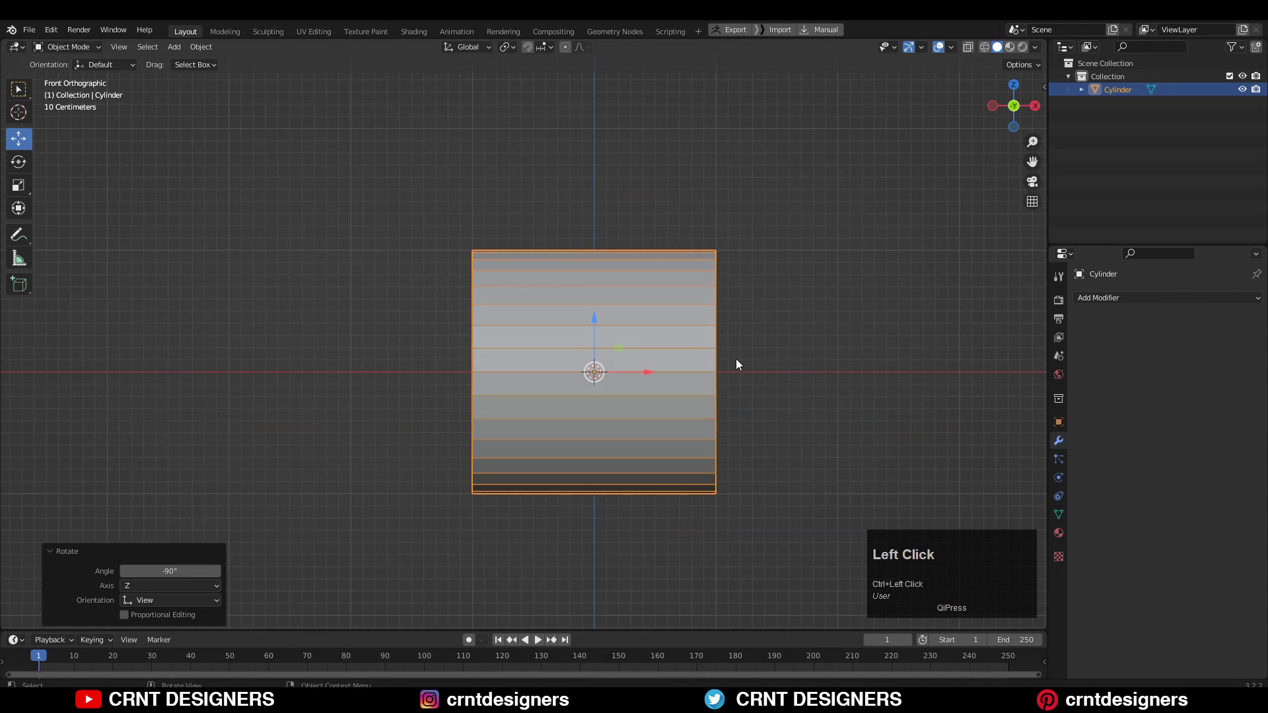
key(s)
key(x)
click(719, 342)
Divide the cylinder along its length with 19 evenly spaced loop cuts and return to Object Mode.
key(Tab)
key(ctrl+r)
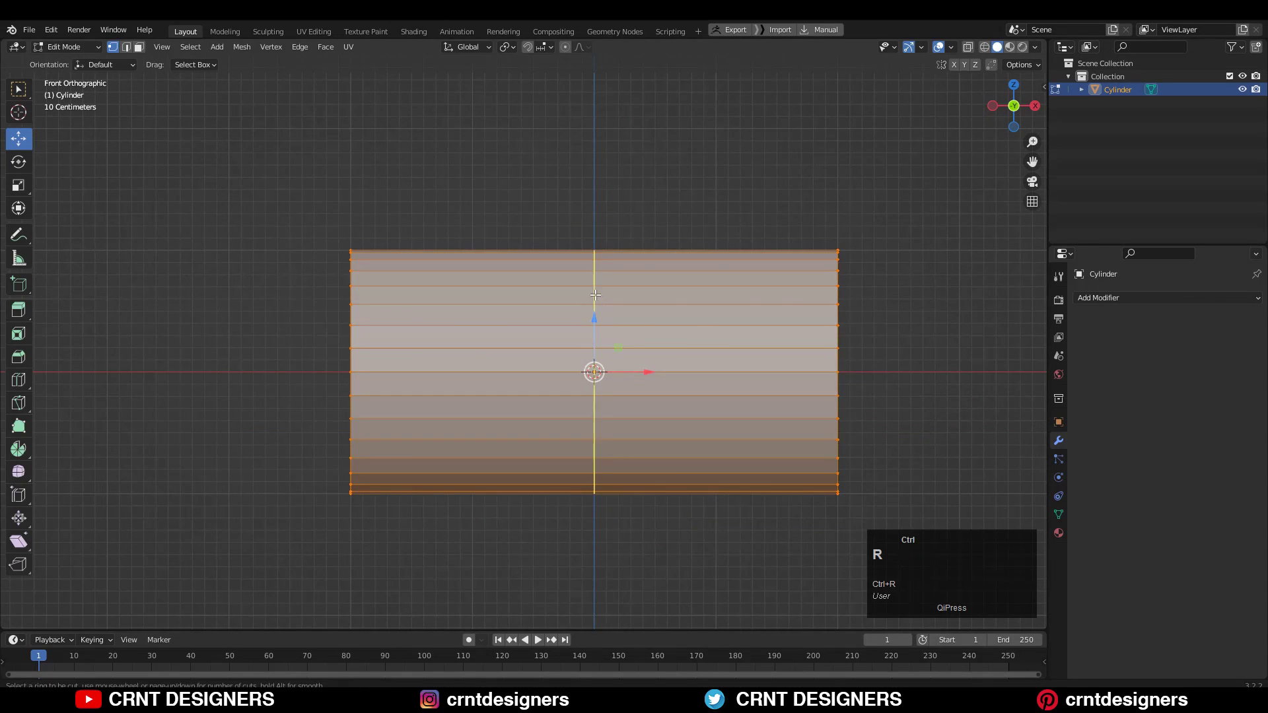
scroll(590, 245, up, 11)
click(591, 246)
right_click(852, 314)
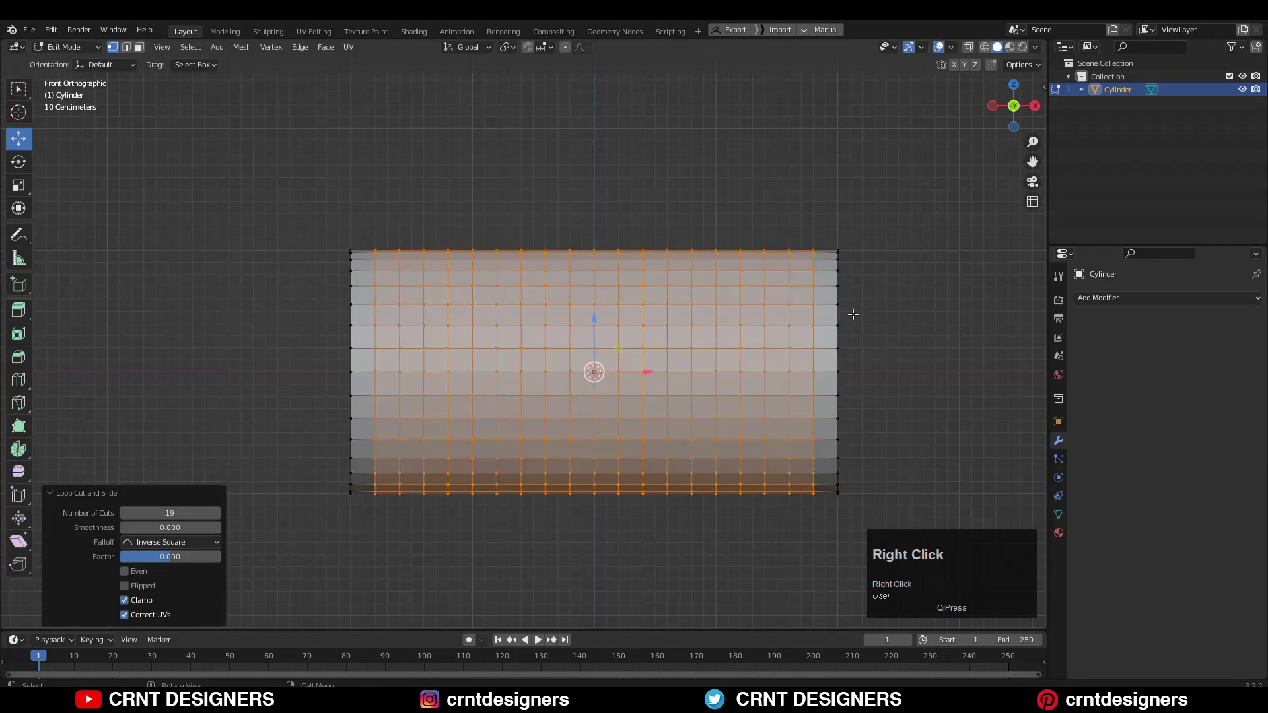
scroll(674, 322, up, 3)
click(217, 513)
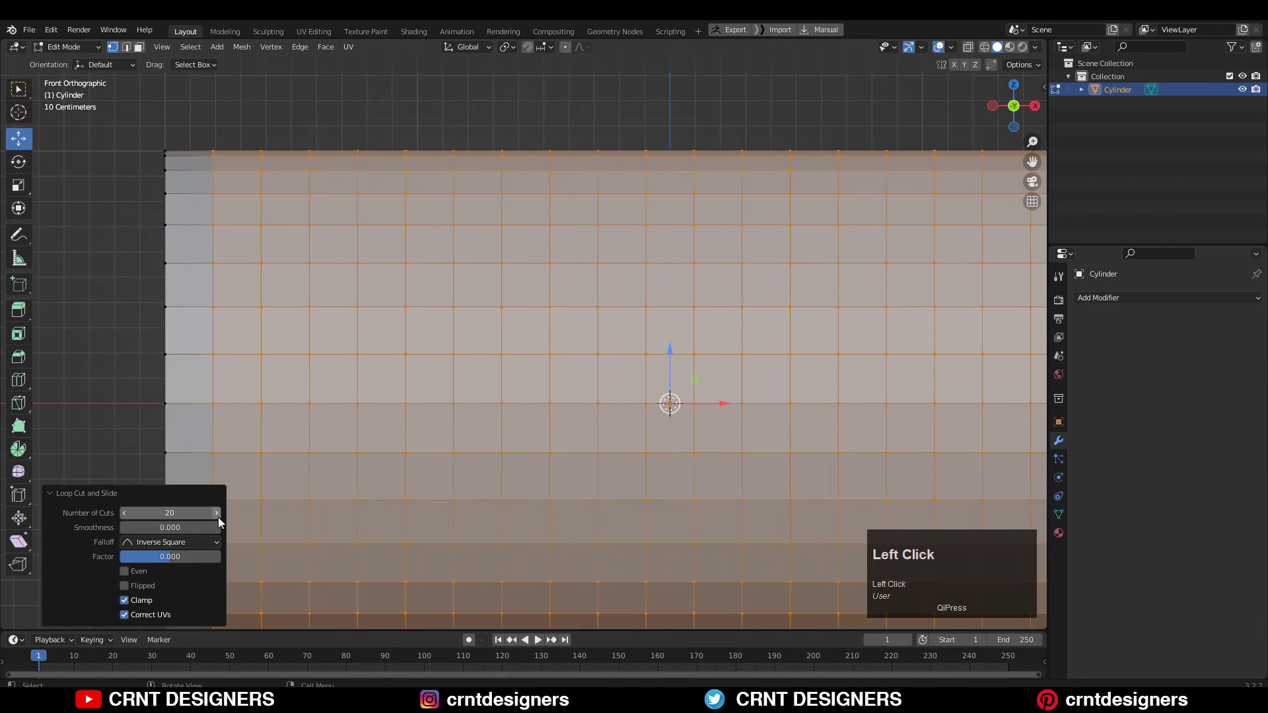
click(217, 513)
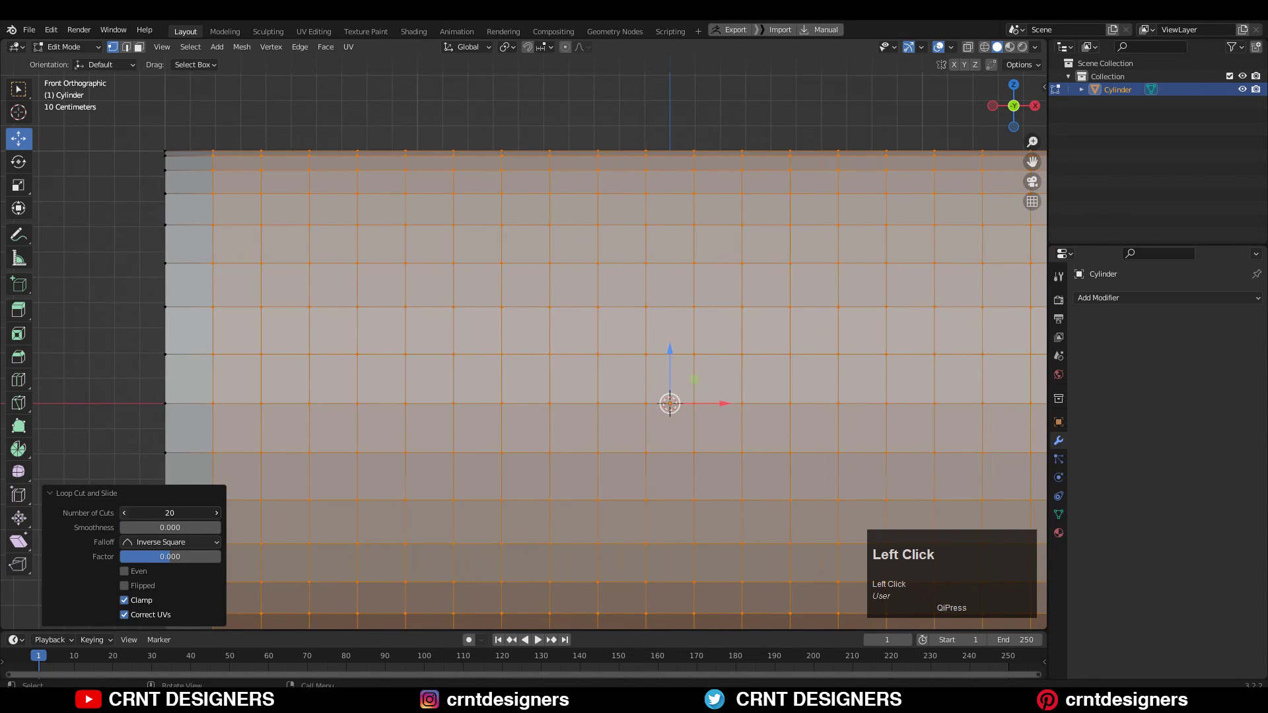
click(594, 99)
middle_drag(595, 99, 709, 409)
click(763, 244)
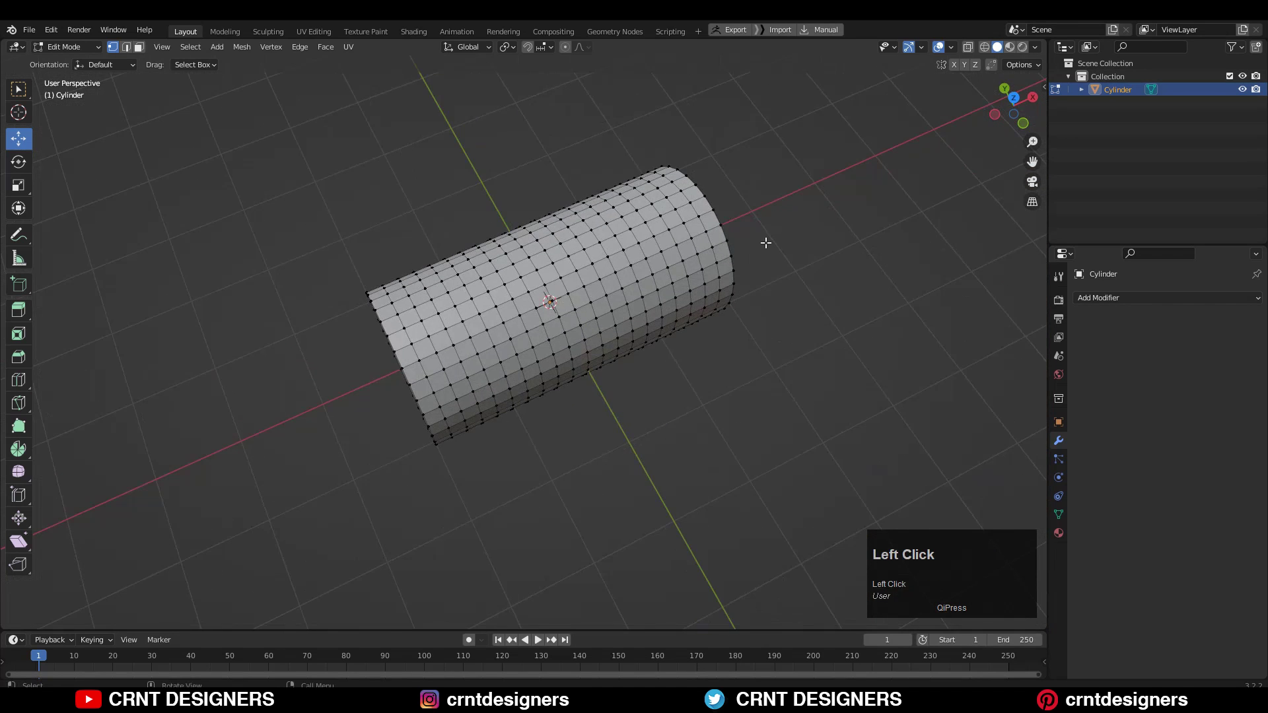
middle_drag(763, 244, 693, 268)
key(Tab)
Add a cube, flatten it to 0.2 along Z and raise it so it straddles the cylinder's top surface.
key(shift+a)
mouse_move(693, 268)
click(763, 299)
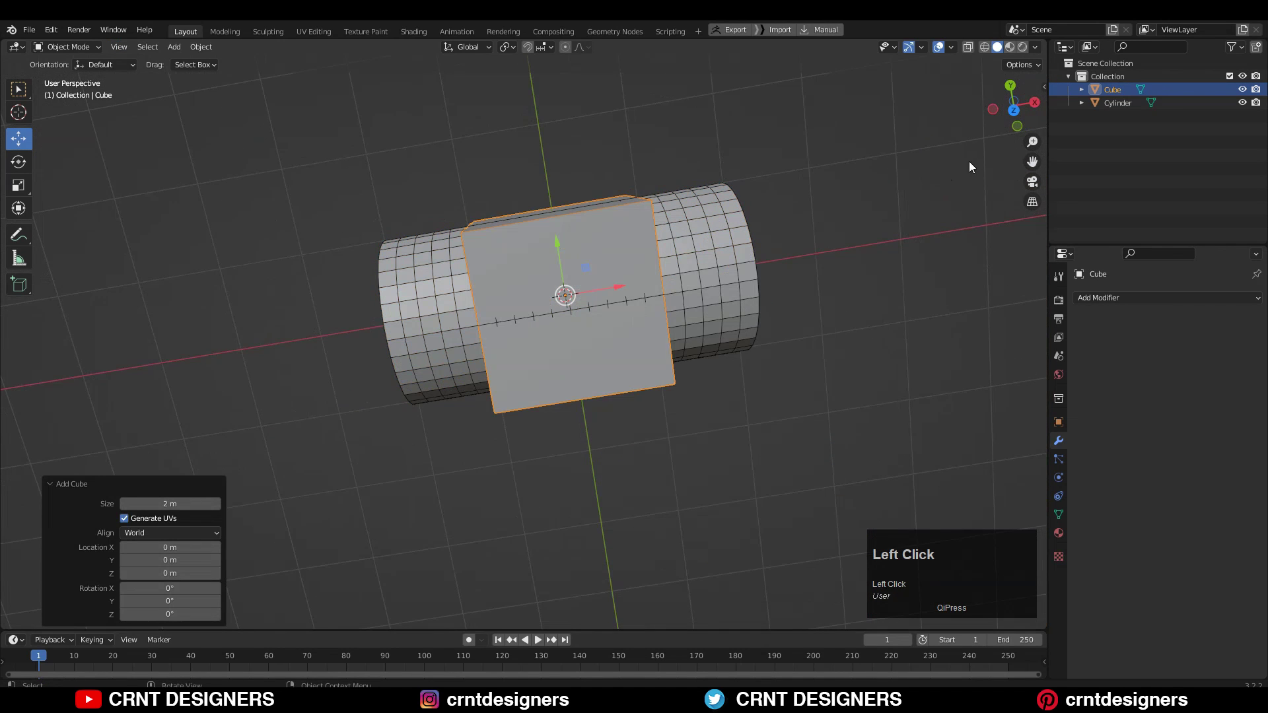
click(1017, 126)
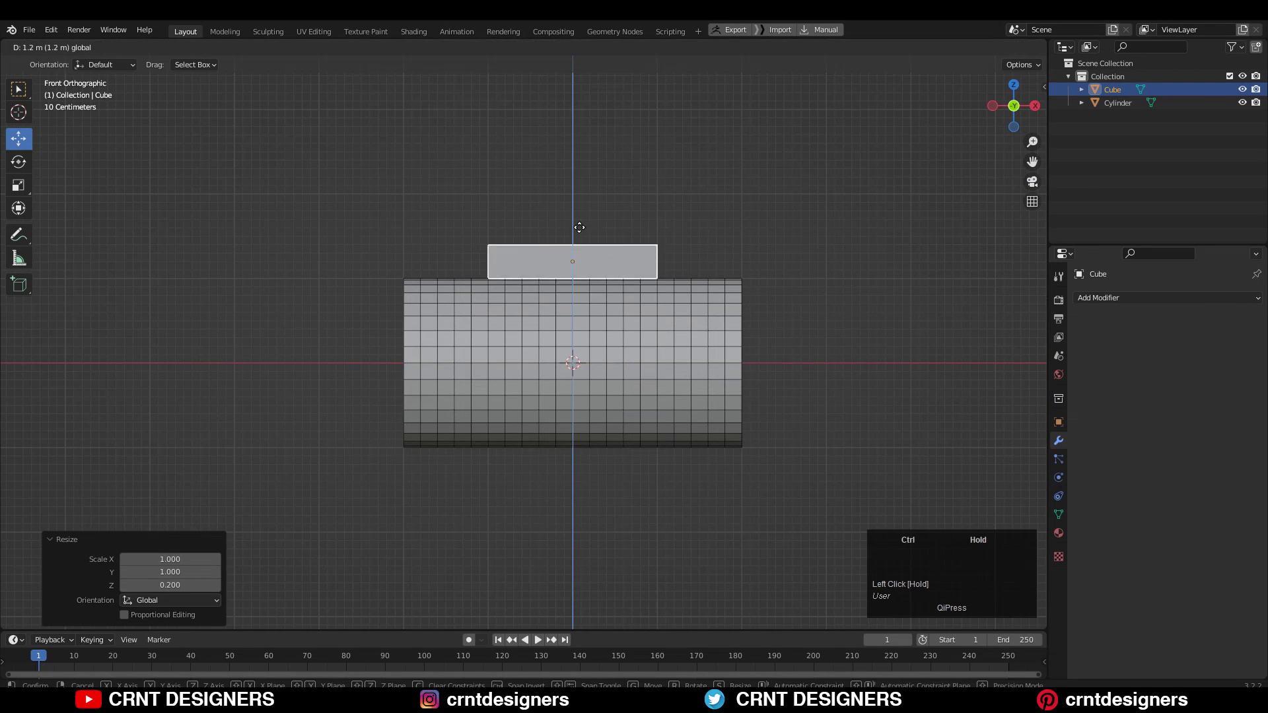
Scale the flattened cube's bottom face to about 0.8 along X and raise it slightly.
scroll(762, 300, up, 5)
key(Tab)
key(s)
key(x)
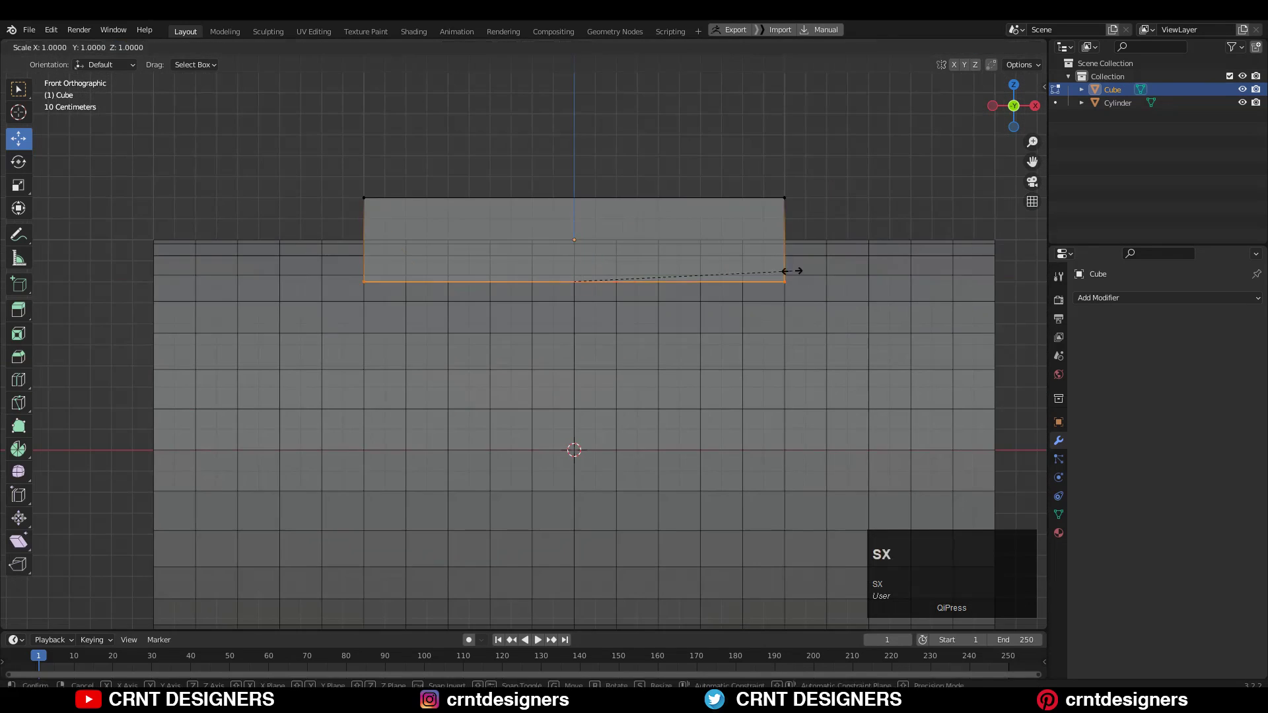
click(749, 270)
drag(574, 228, 580, 218)
Widen the cube's top face along X to give it long sloping ends, and return to Object Mode.
drag(316, 165, 826, 221)
key(s)
key(x)
shift+click(750, 202)
key(s)
key(x)
shift+click(784, 154)
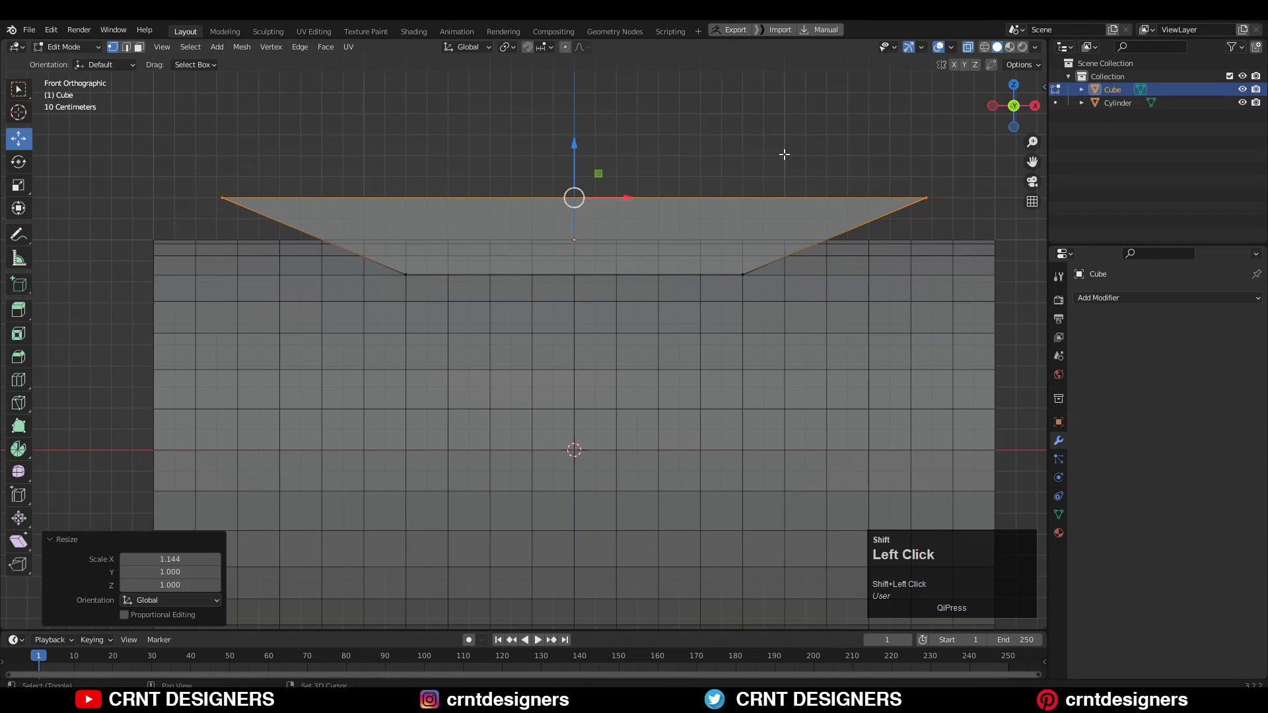
key(alt+z)
scroll(784, 154, down, 4)
middle_drag(703, 212, 796, 238)
key(Tab)
Examine the cube and the cylinder one at a time in local view.
click(589, 272)
middle_drag(715, 289, 526, 247)
key(slash)
key(slash)
click(565, 387)
key(slash)
middle_drag(565, 389, 542, 485)
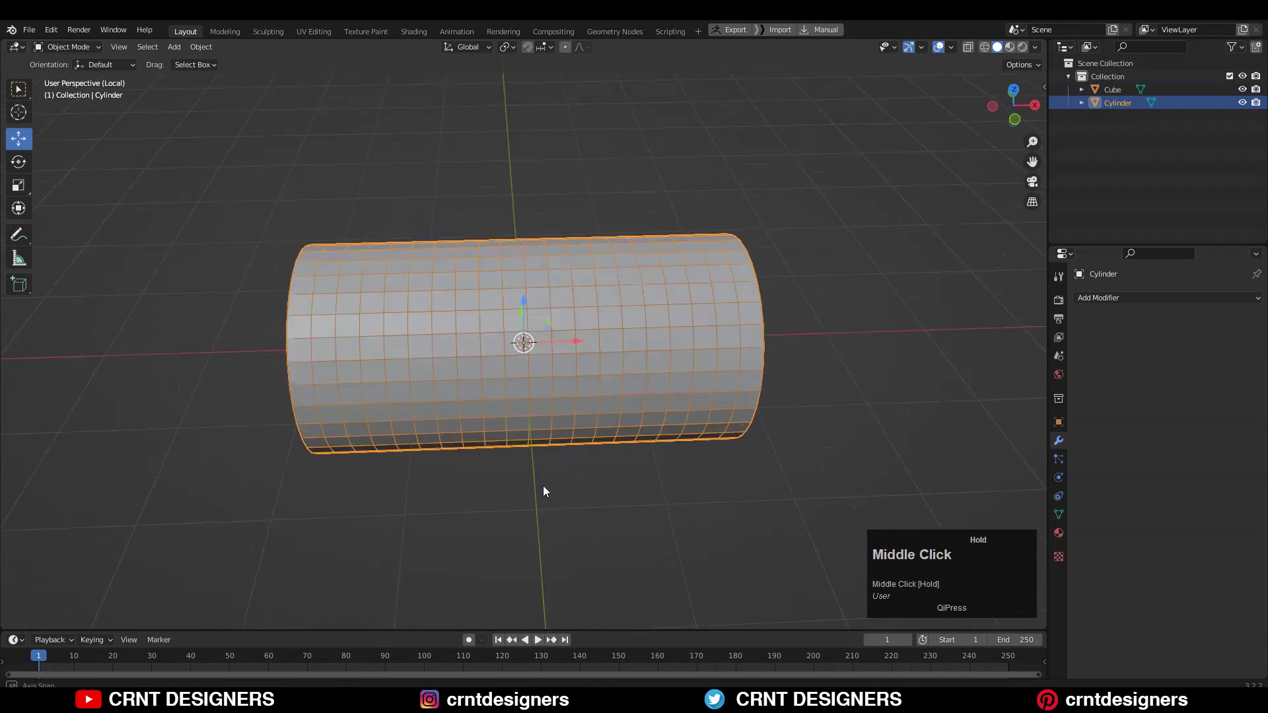
key(slash)
Cut the cube out of the cylinder with a Boolean difference.
click(592, 288)
shift+click(606, 336)
key(alt+x)
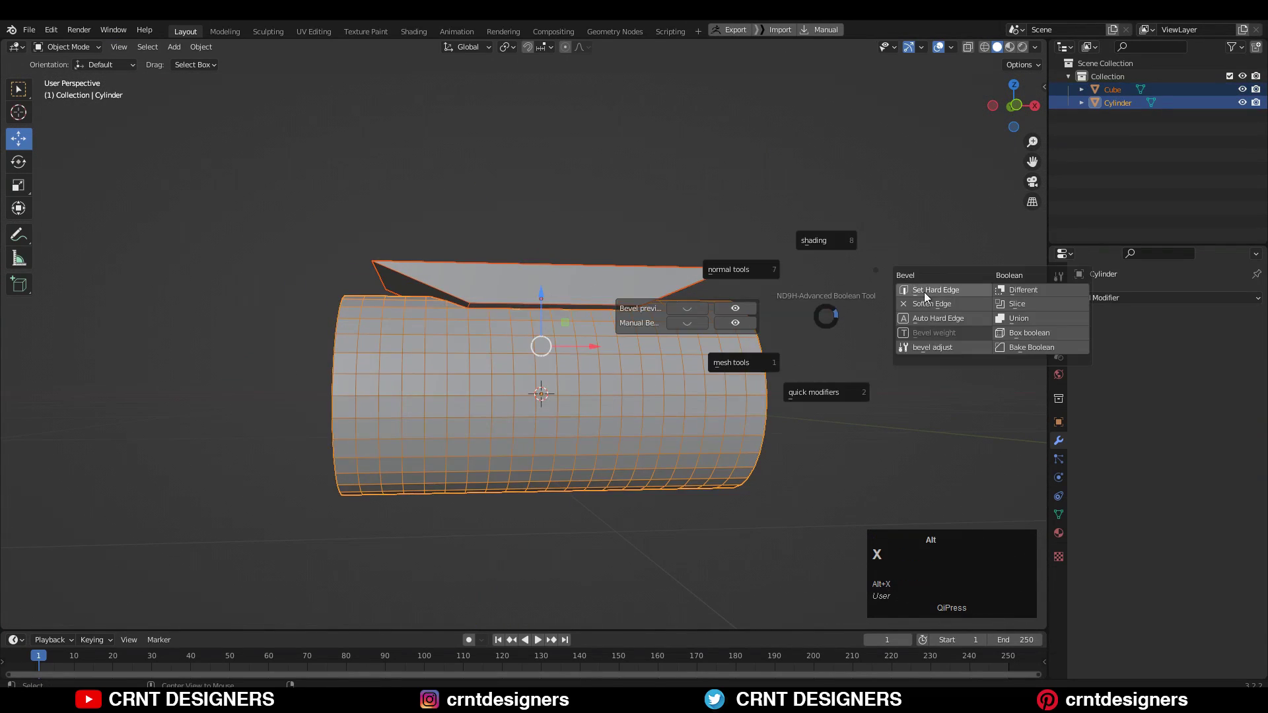
click(1019, 289)
middle_drag(1019, 287, 688, 189)
Scale the cutter cube's two outer top end edges to 0.9 along X.
click(690, 133)
click(1014, 107)
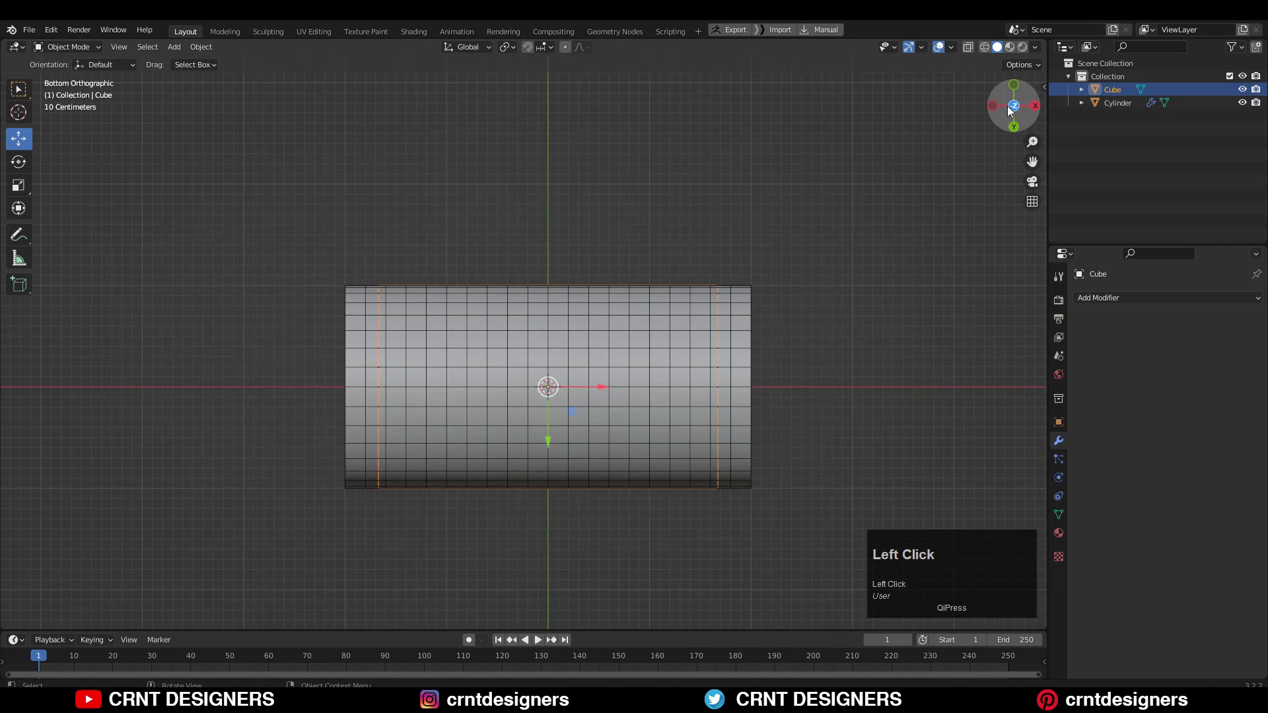
key(Tab)
key(2)
key(2)
key(2)
key(2)
click(732, 267)
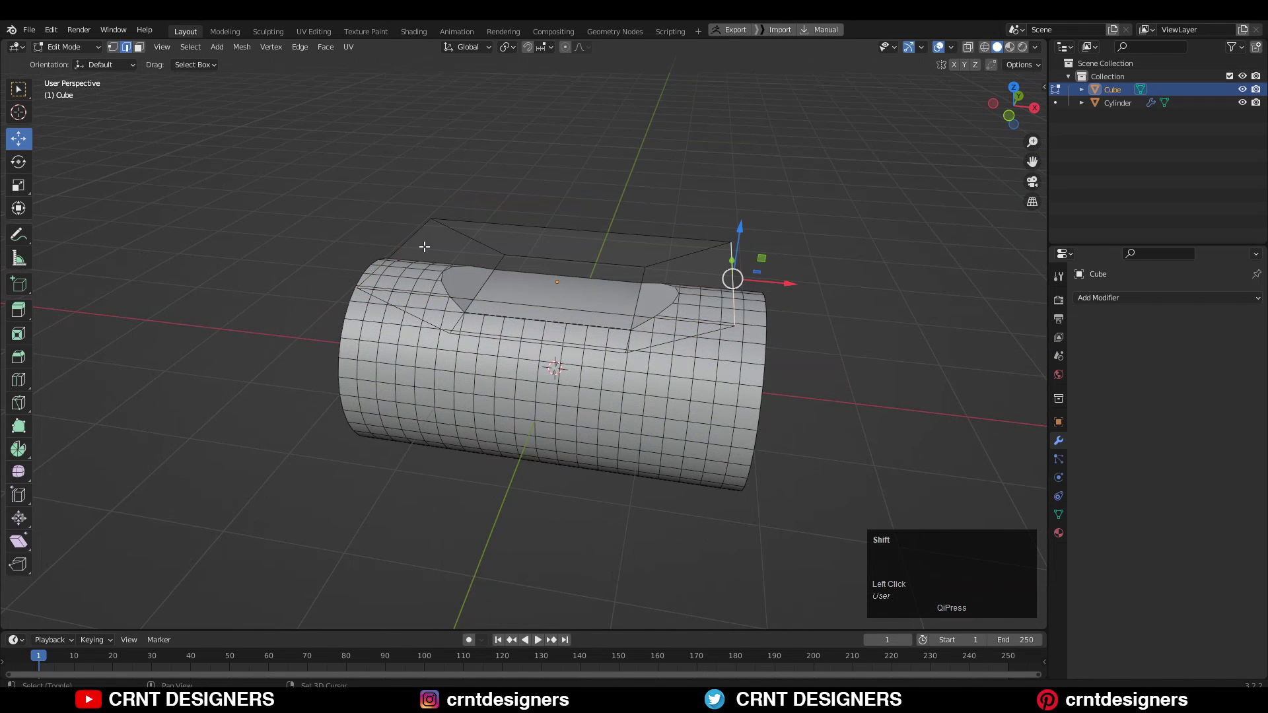
shift+click(418, 246)
key(s)
key(x)
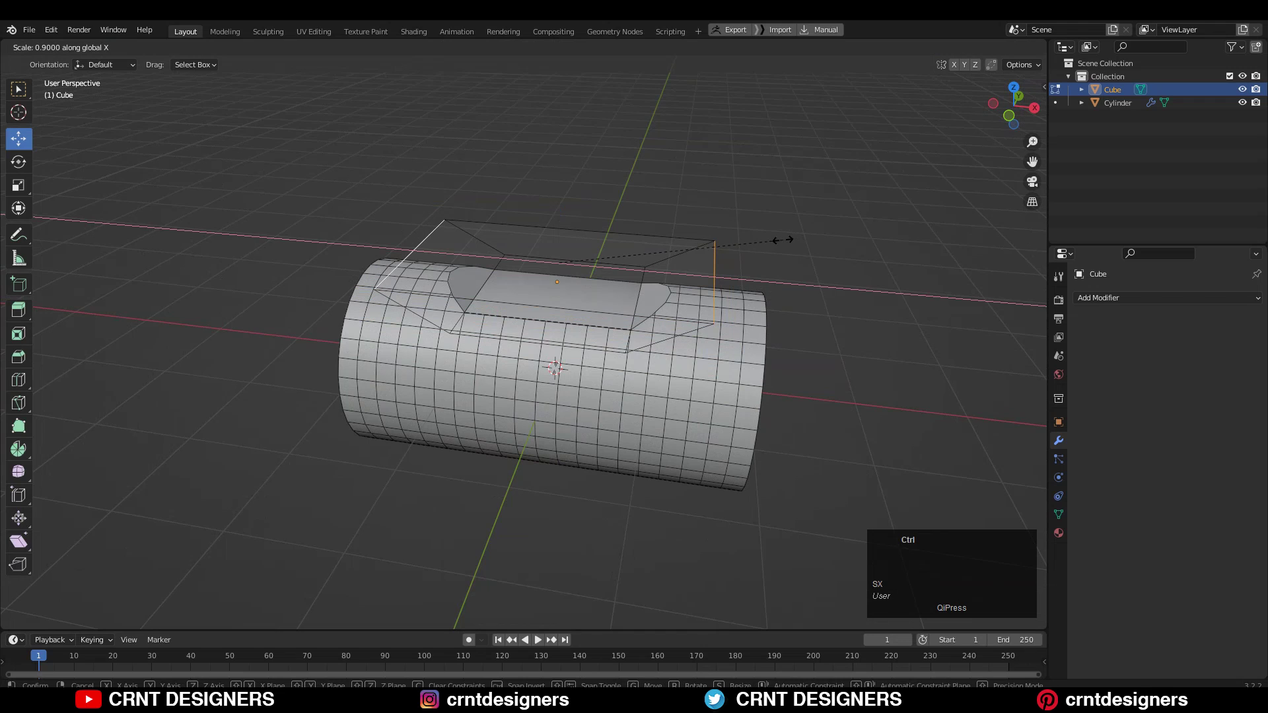
click(784, 240)
middle_drag(784, 240, 632, 339)
Apply the cutter's scale and bevel its two bottom end edges about 0.217 m wide with two segments.
key(Tab)
key(ctrl+a)
click(696, 283)
key(Tab)
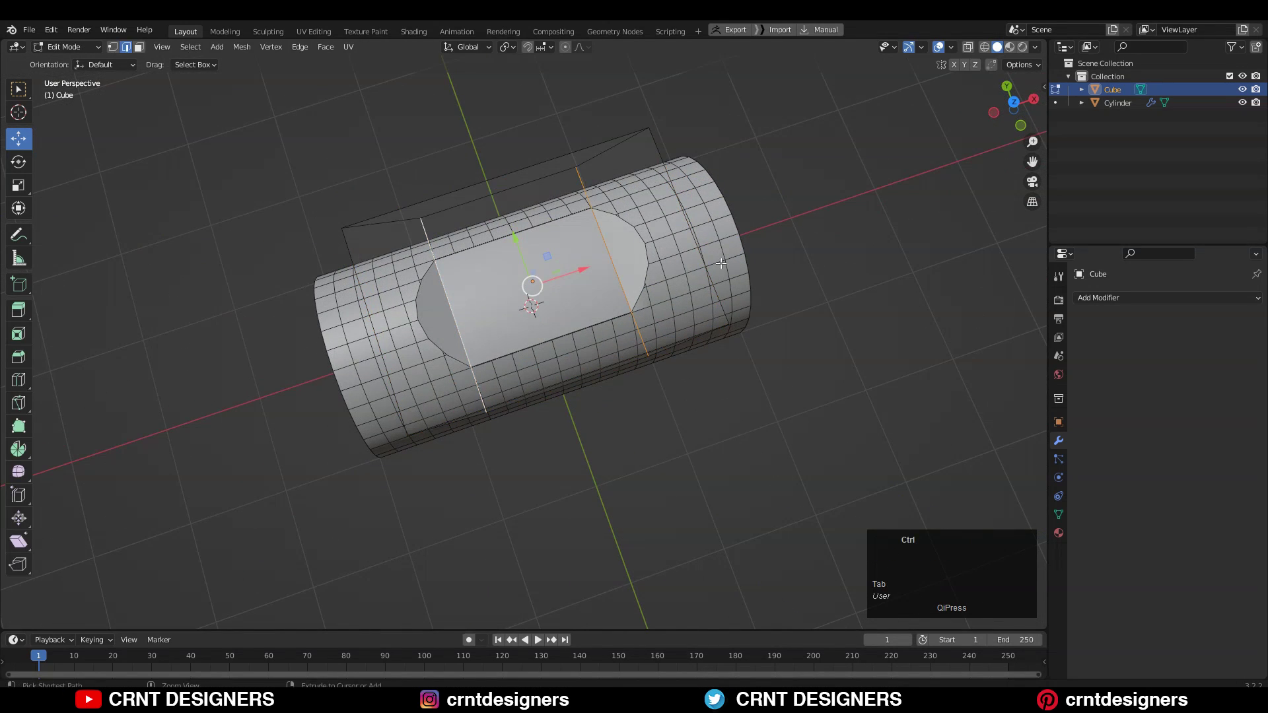
key(ctrl+b)
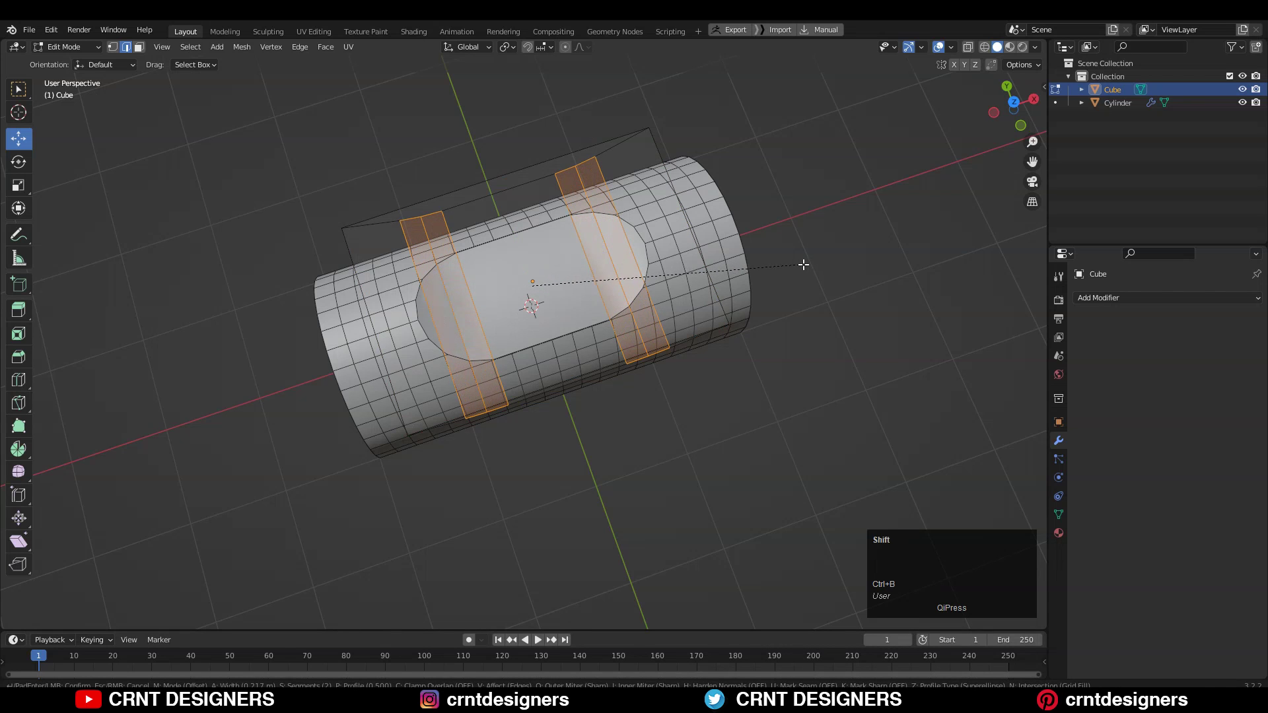
click(804, 264)
Examine the shape of the beveled recess up close with the viewport overlays hidden.
middle_drag(804, 265, 540, 313)
scroll(594, 264, up, 2)
scroll(513, 282, up, 3)
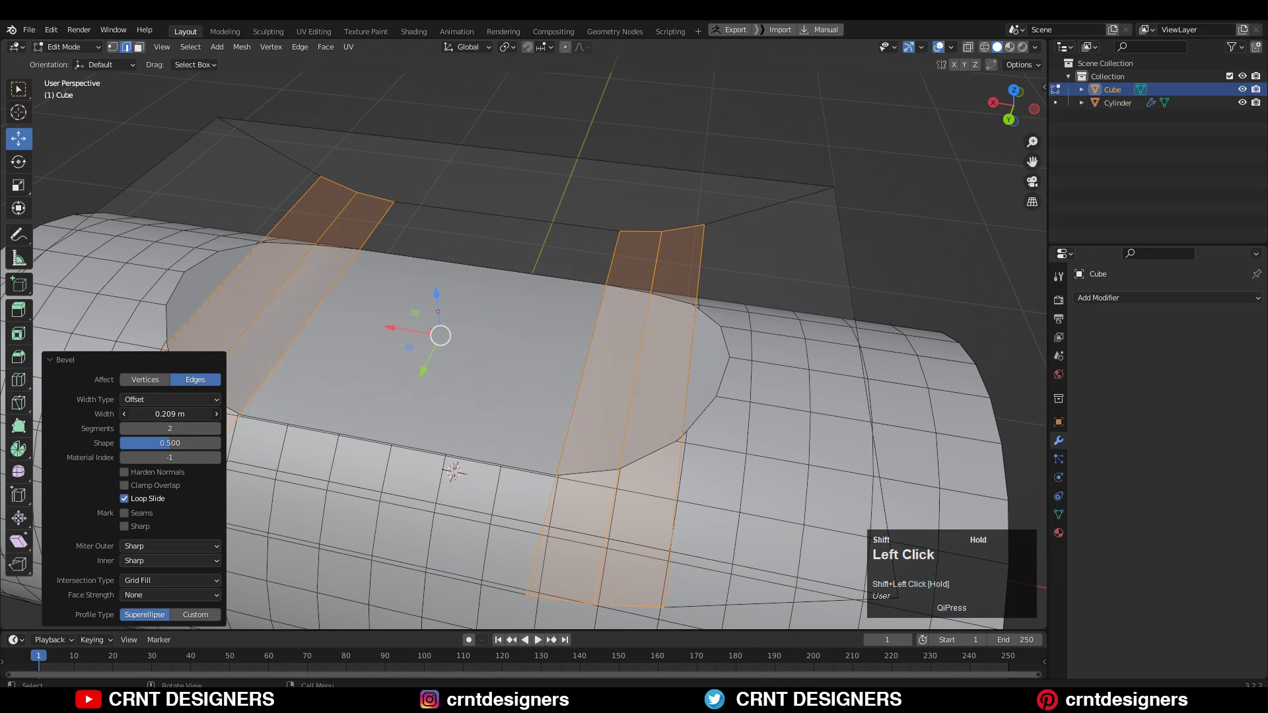
scroll(462, 396, down, 5)
middle_drag(462, 396, 907, 86)
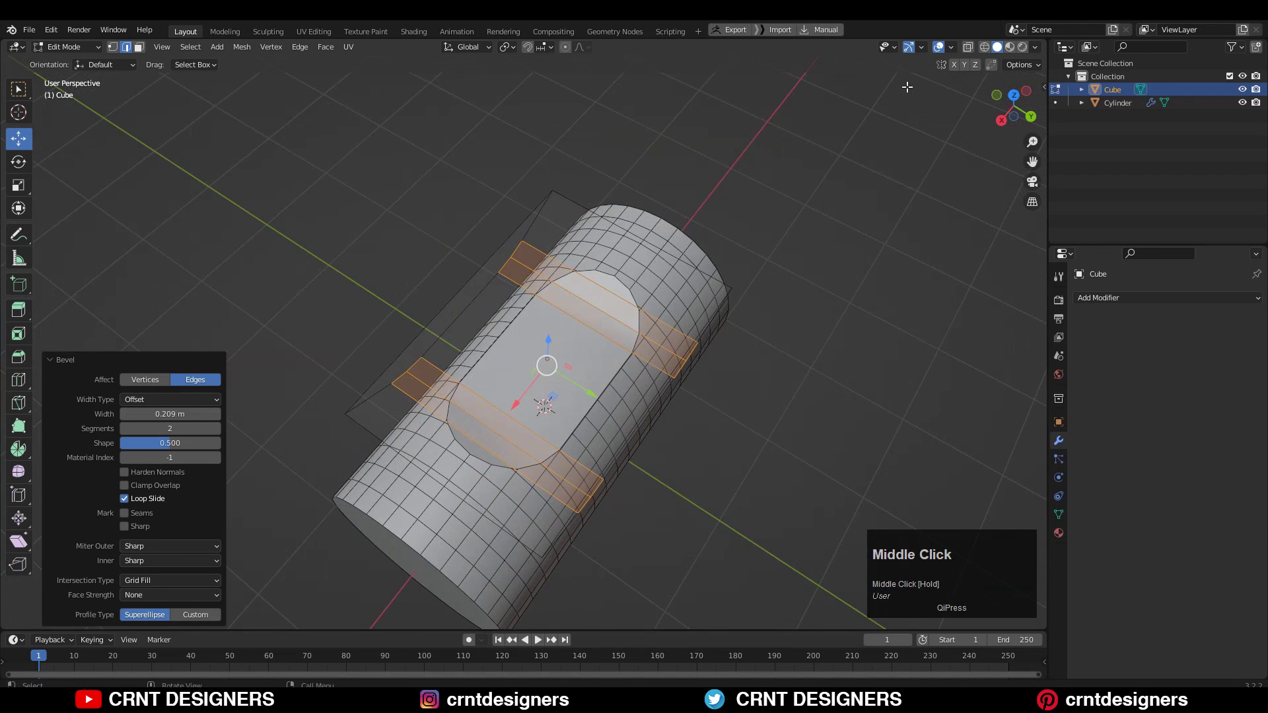
click(938, 47)
middle_drag(693, 172, 660, 198)
scroll(538, 389, up, 3)
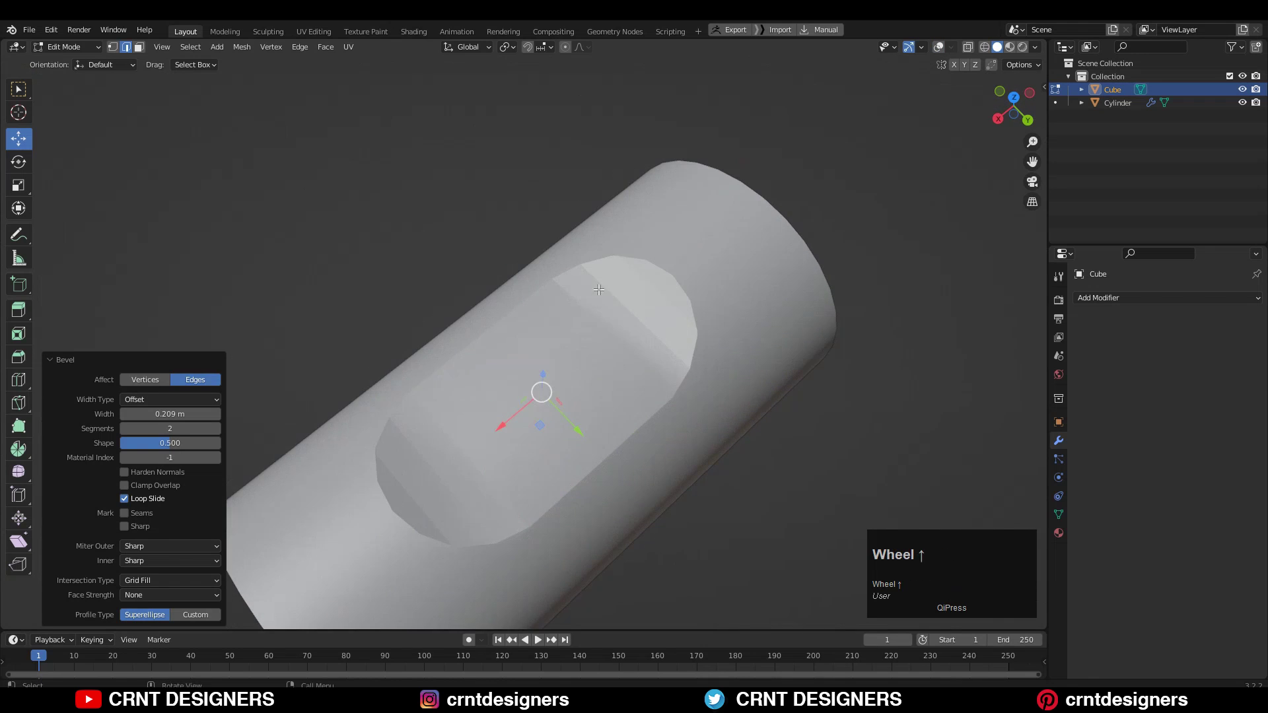
middle_drag(538, 389, 565, 258)
click(938, 46)
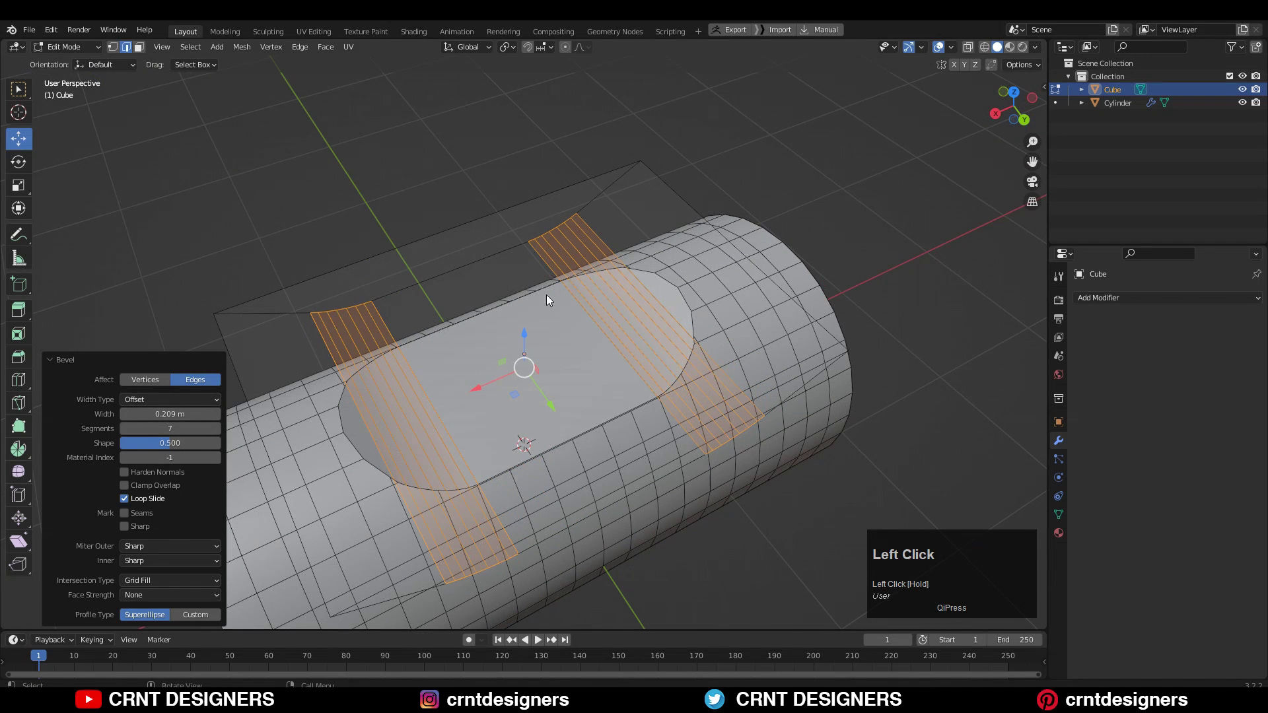
Set the bevel to two segments and tune its width so its edges line up with the cylinder's loop cuts.
middle_drag(546, 300, 536, 285)
drag(190, 414, 152, 414)
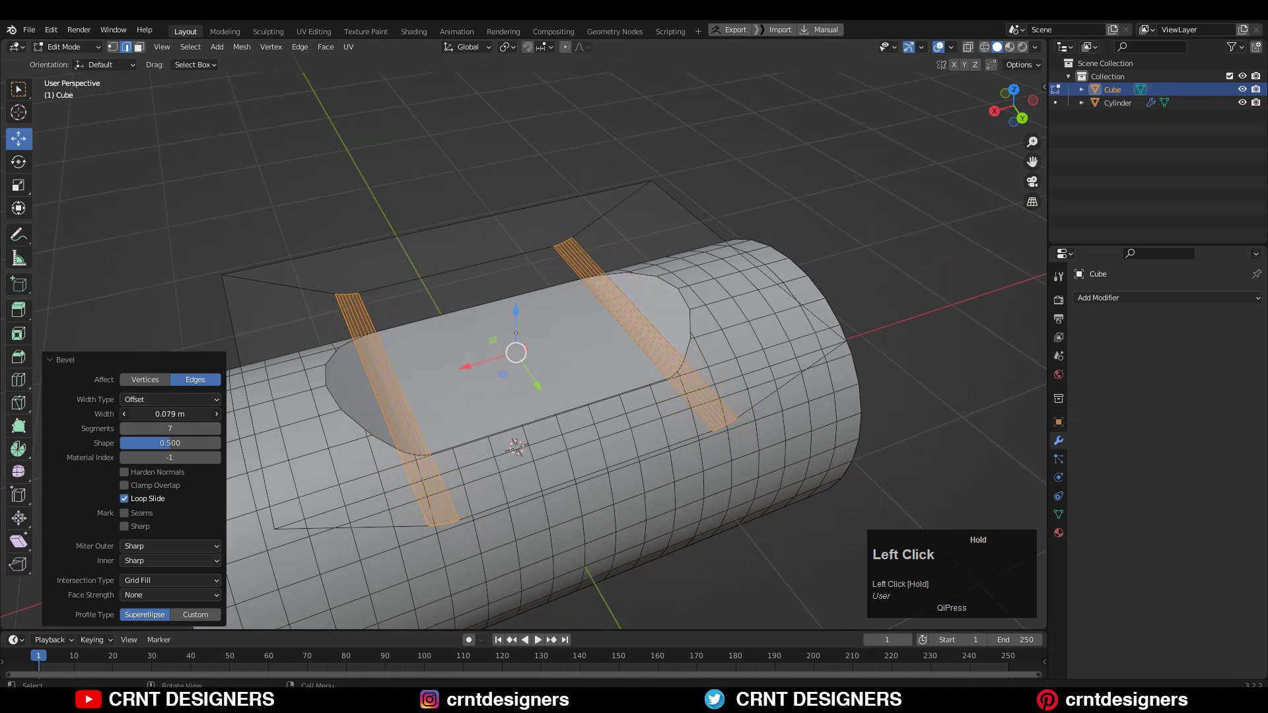
middle_drag(321, 351, 307, 384)
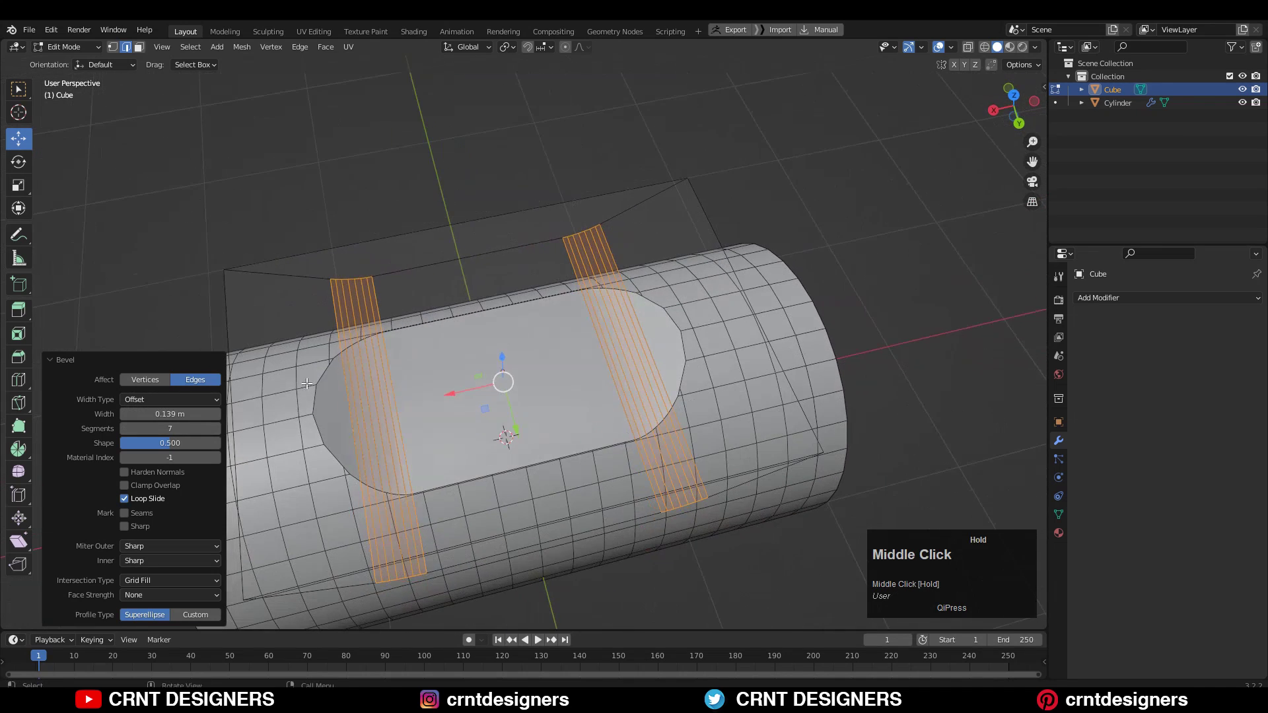
drag(181, 415, 227, 414)
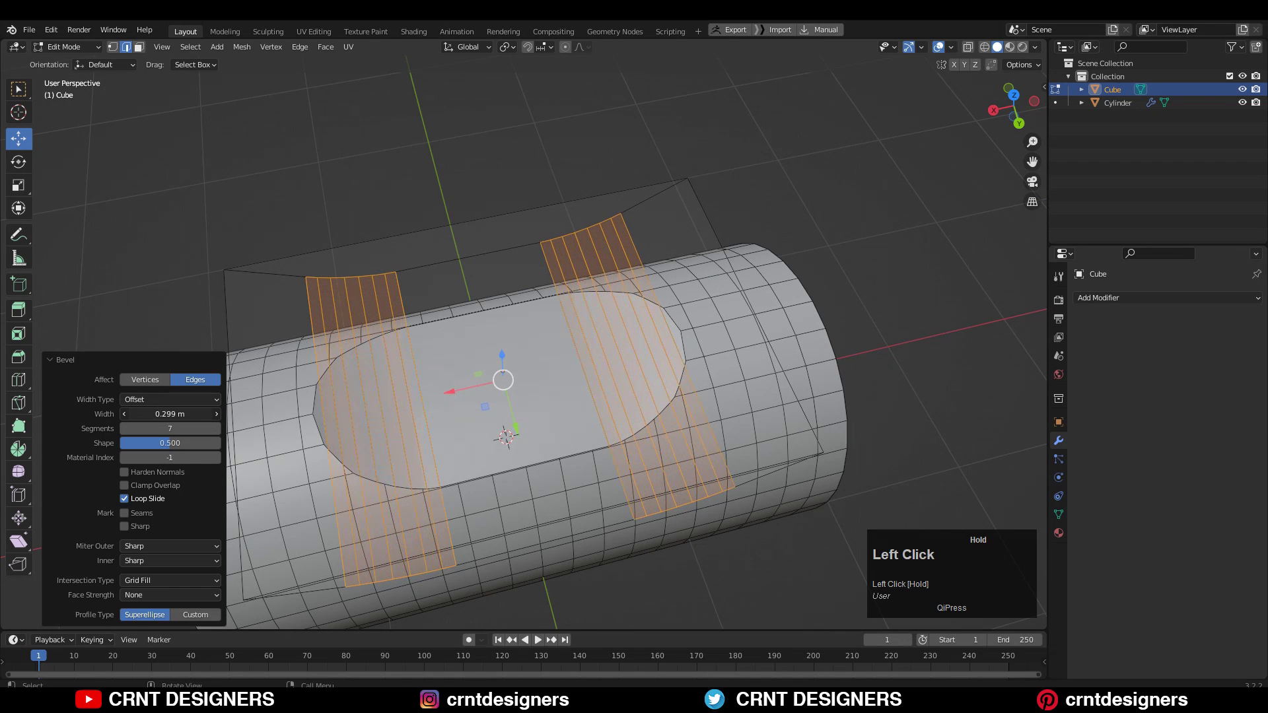
click(109, 434)
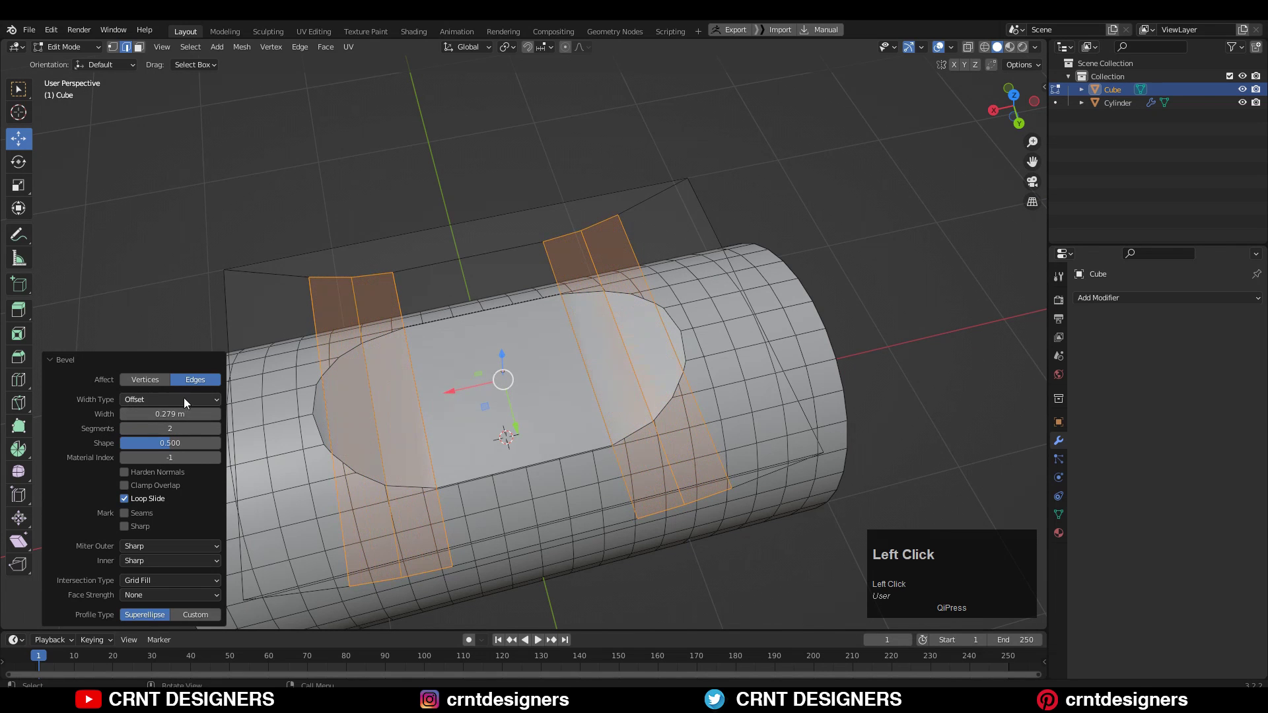
drag(169, 414, 166, 414)
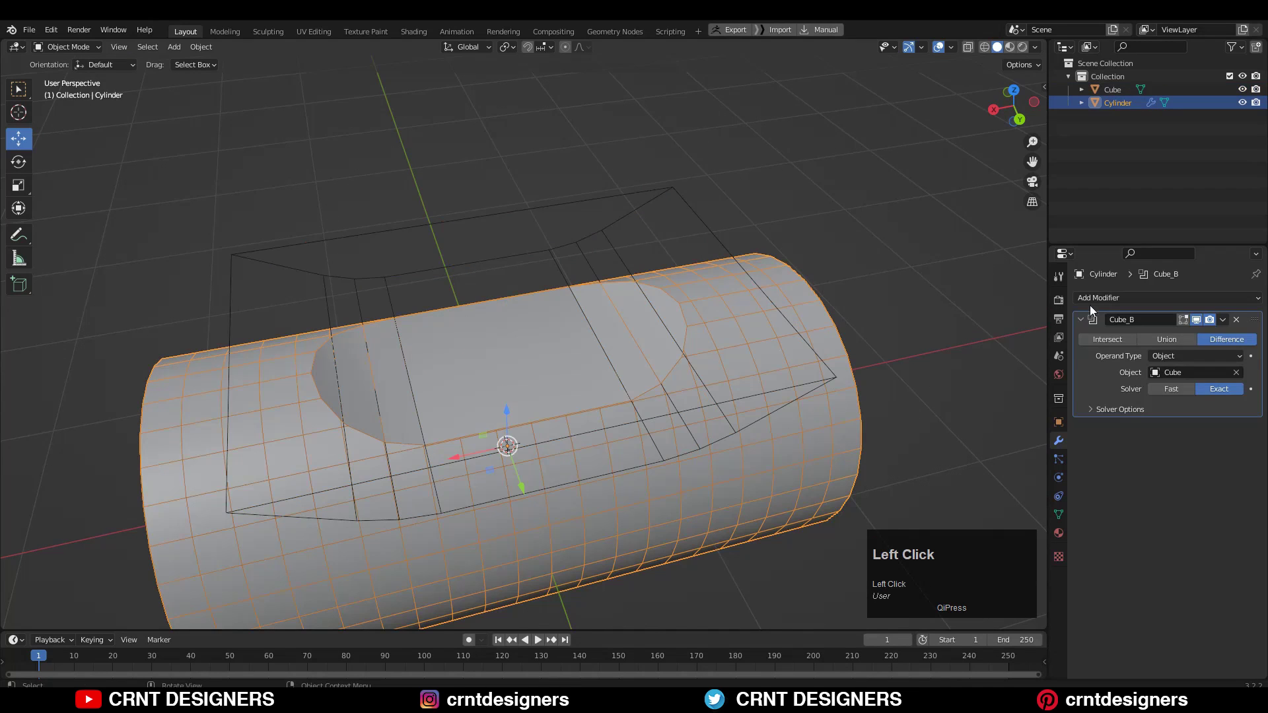
Apply the cylinder's Boolean modifier and delete the cutter cube.
click(1212, 326)
click(1161, 337)
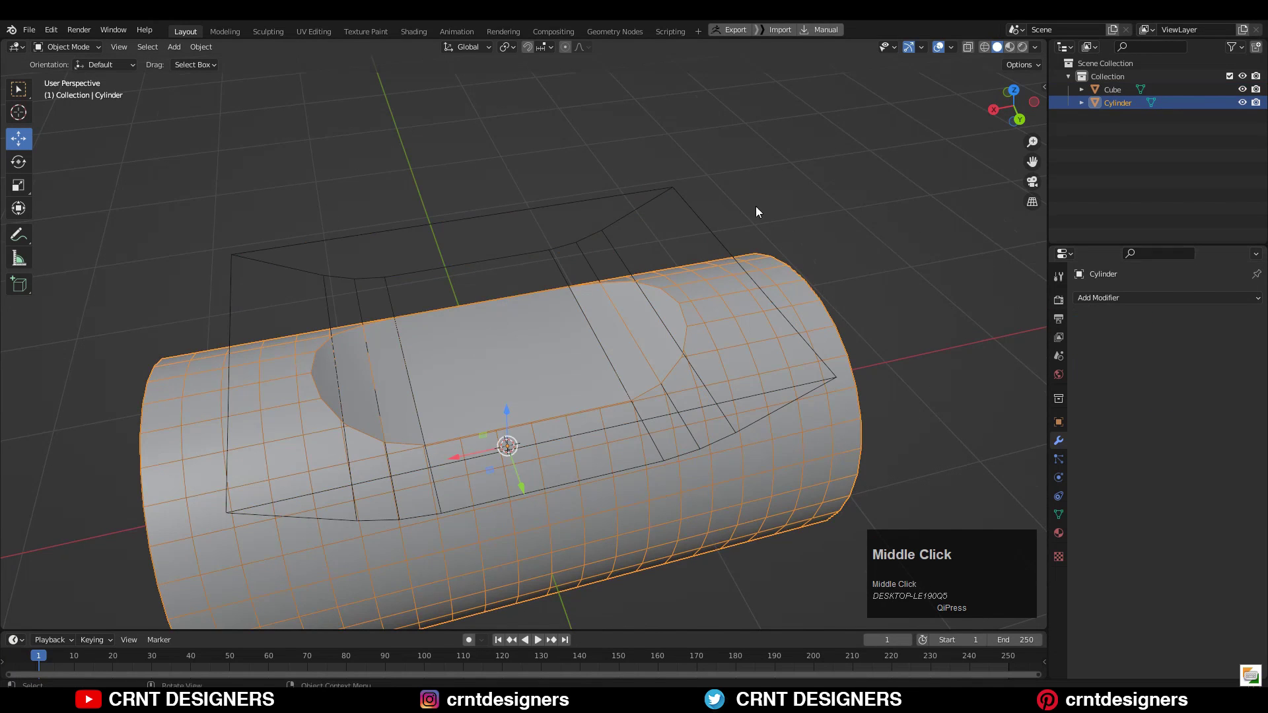
middle_drag(755, 206, 672, 267)
click(670, 268)
key(x)
click(733, 293)
key(x)
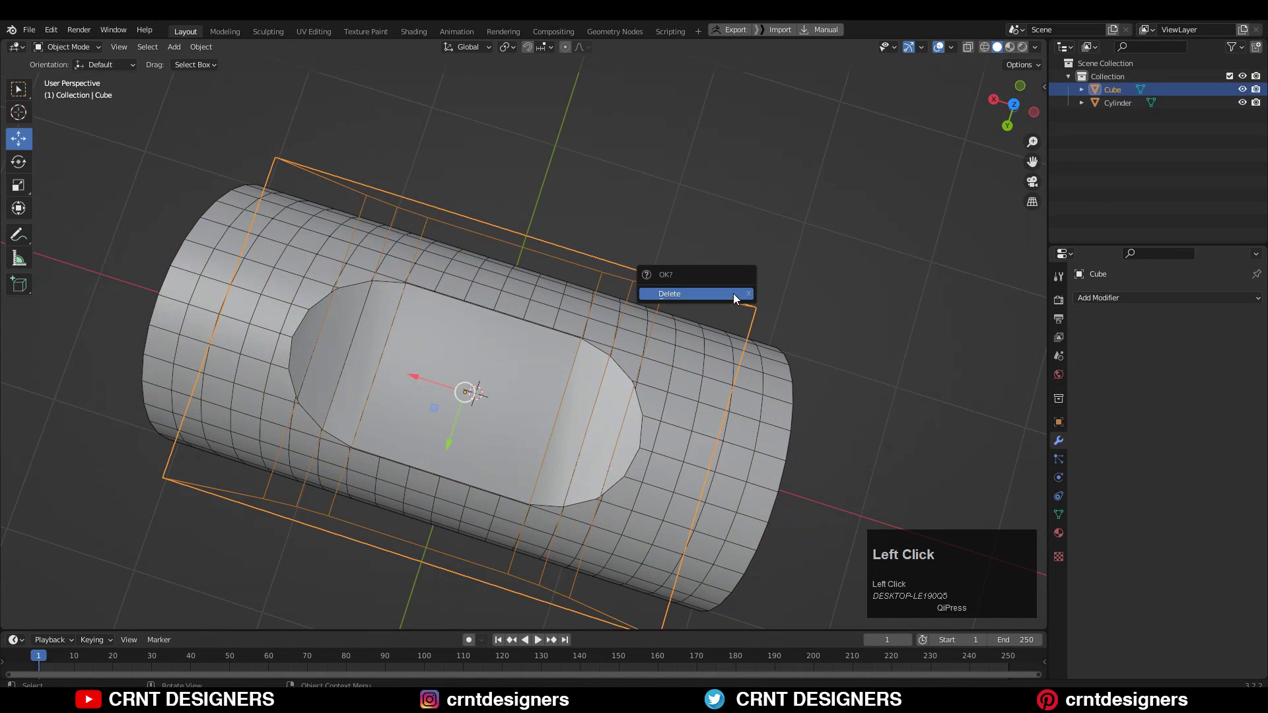
click(732, 293)
Symmetrize the cylinder's entire mesh in Edit Mode.
shift+middle_drag(540, 339, 590, 288)
click(590, 287)
key(Tab)
scroll(401, 276, up, 2)
middle_drag(373, 360, 419, 301)
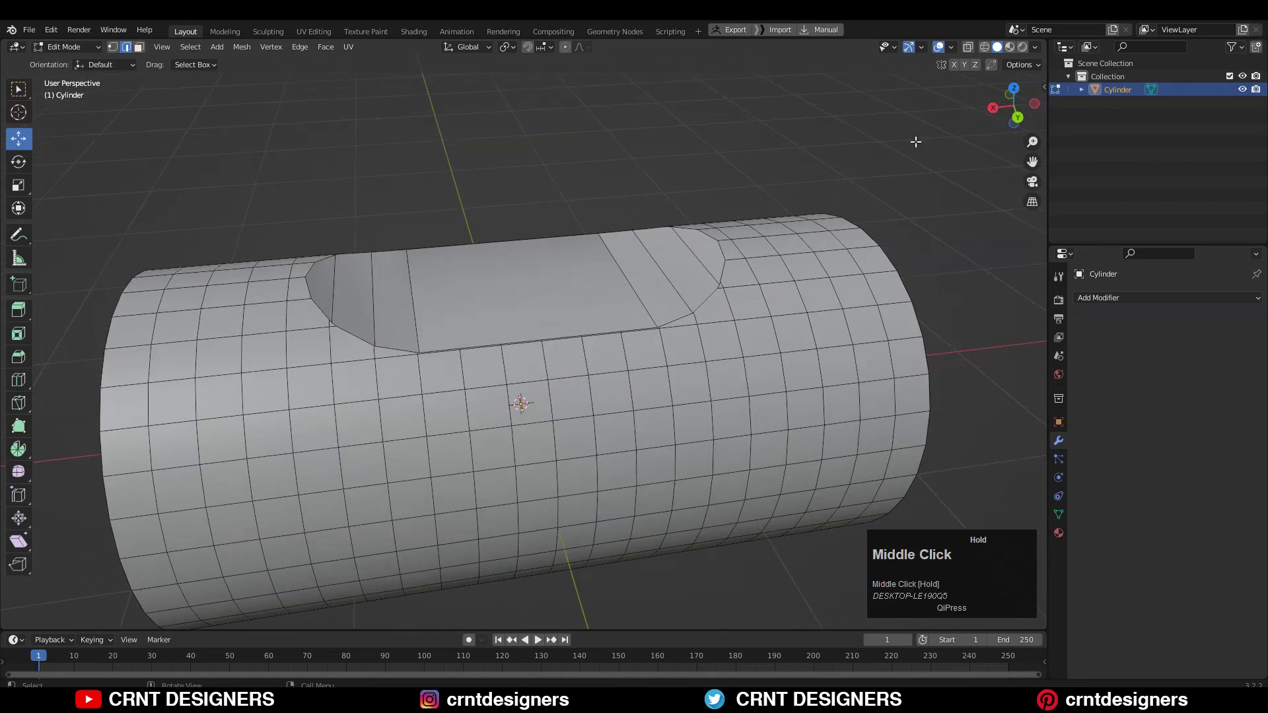
click(1014, 91)
key(a)
click(242, 47)
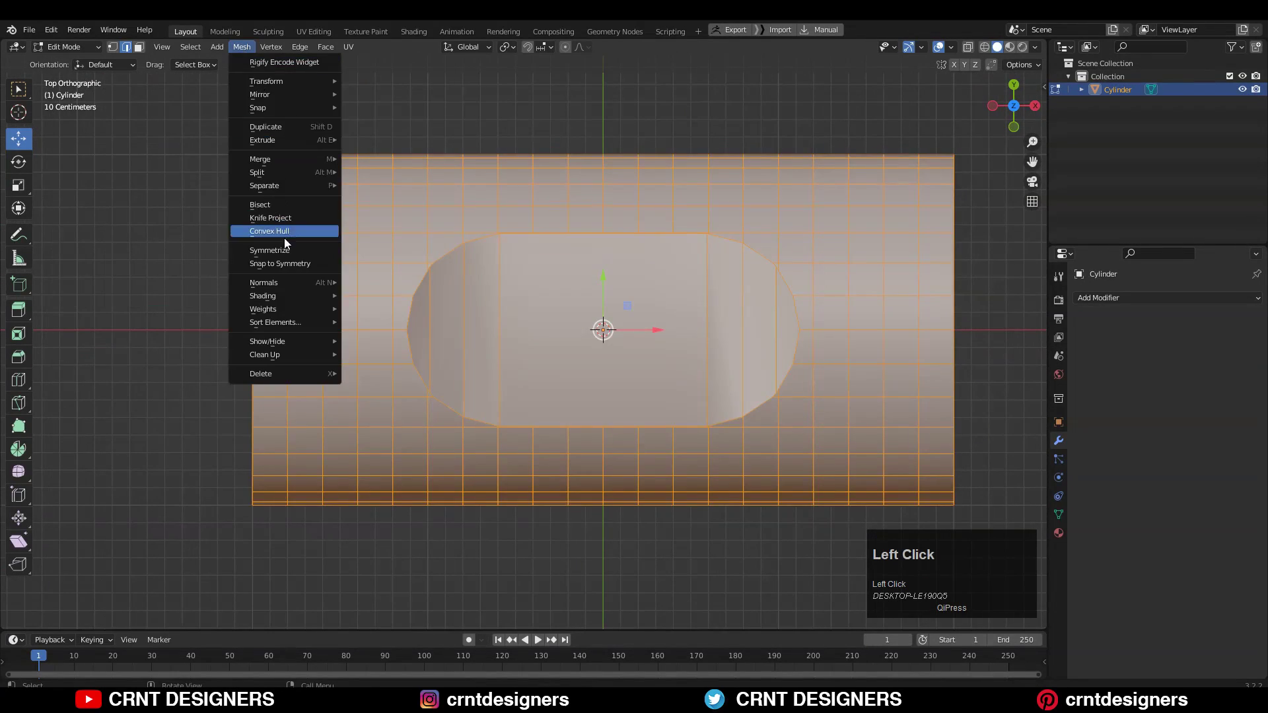
click(286, 246)
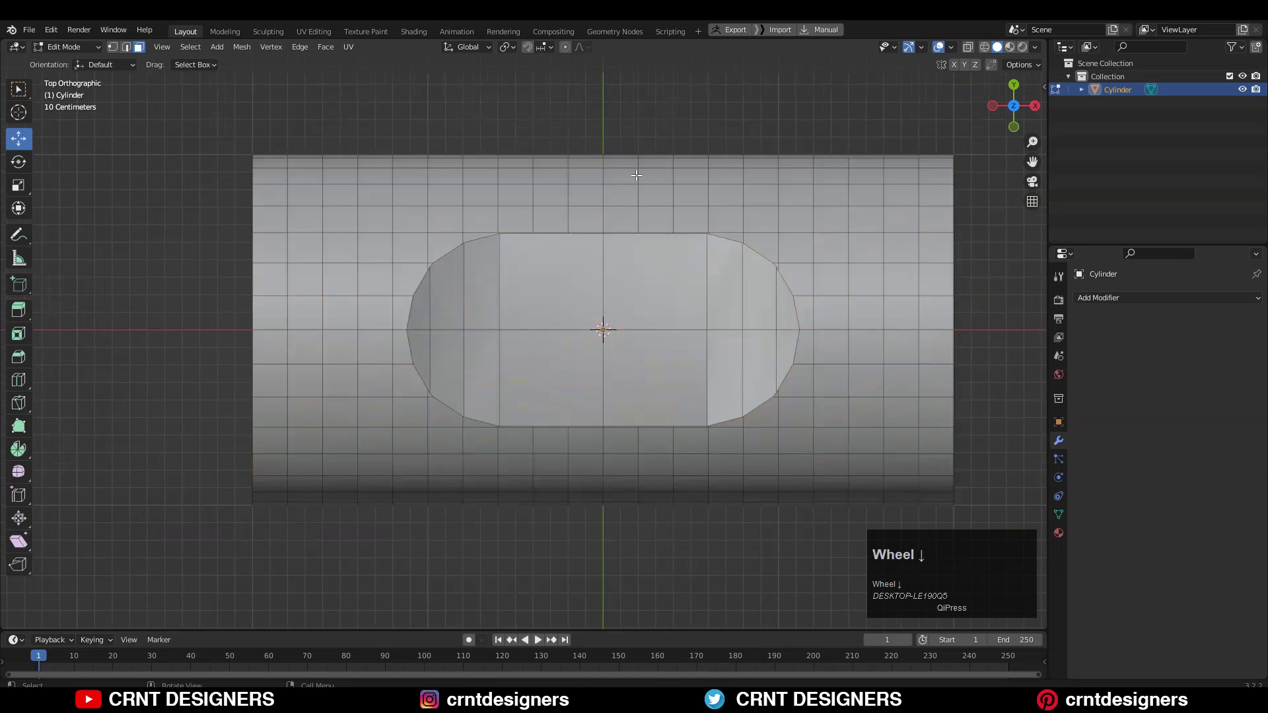
Delete the faces of the mesh's +Y half and the remaining +X half, keeping one quarter in the top view.
scroll(894, 170, down, 2)
key(3)
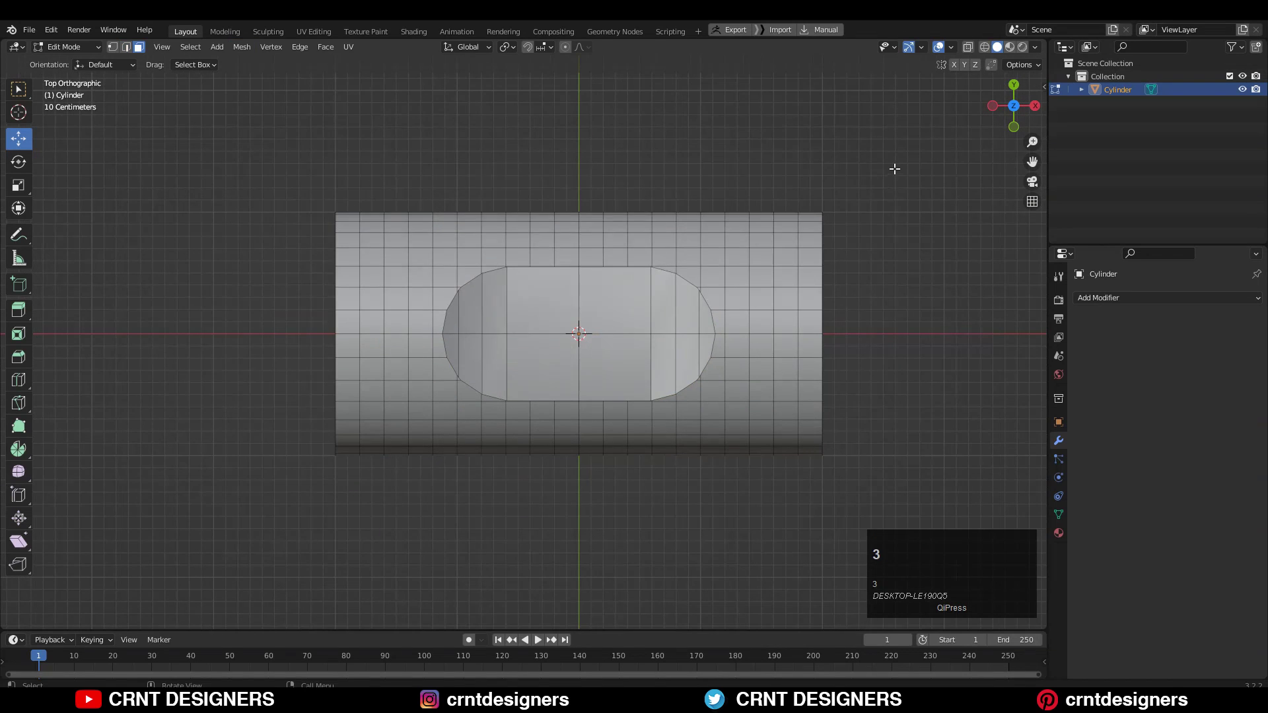
drag(896, 169, 290, 330)
click(967, 46)
drag(893, 135, 303, 335)
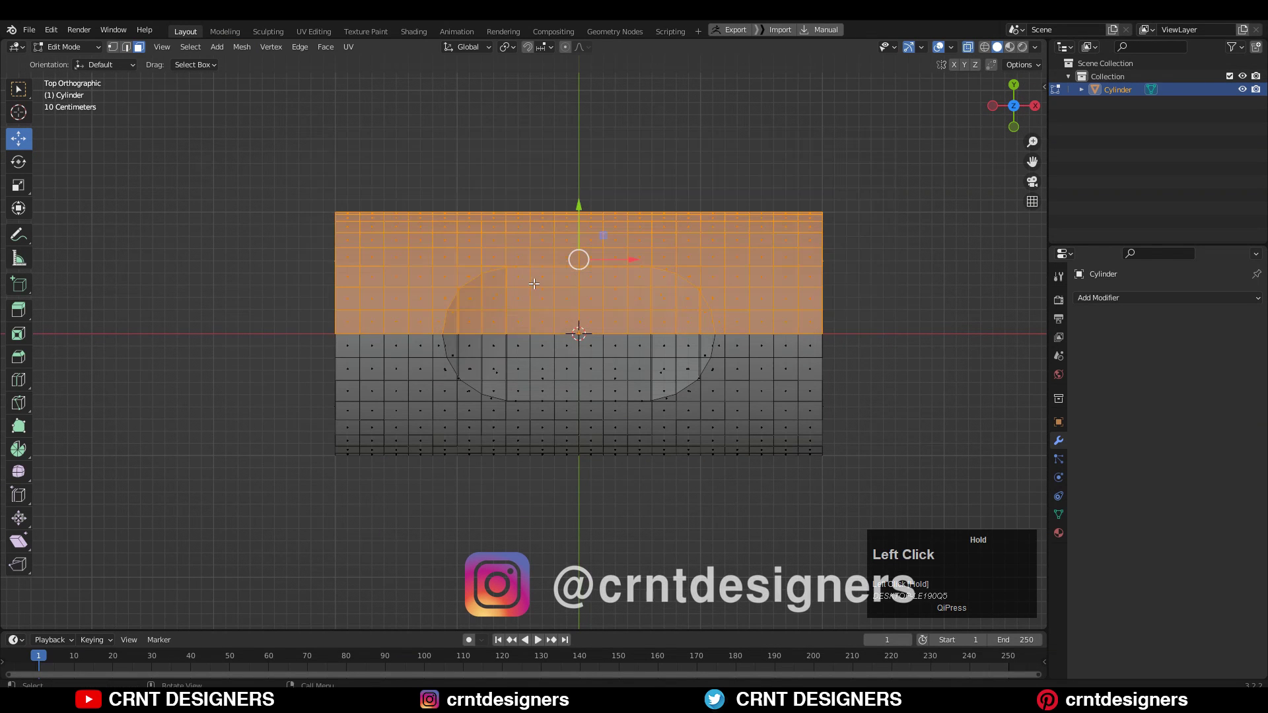
key(x)
click(514, 312)
drag(877, 481, 588, 284)
key(x)
click(603, 286)
Add a Mirror modifier across the Y and Z axes only, with clipping enabled, to rebuild the full cylinder.
click(1150, 299)
click(991, 452)
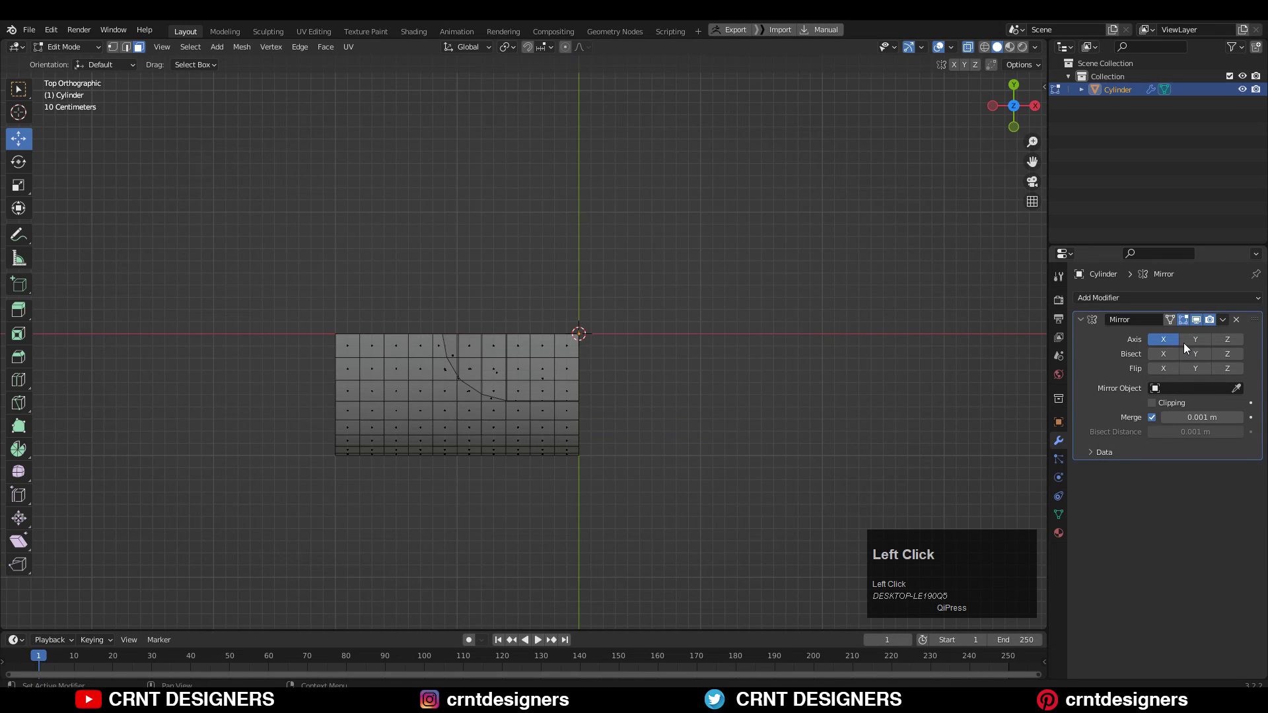
click(1163, 339)
click(1195, 339)
click(1227, 338)
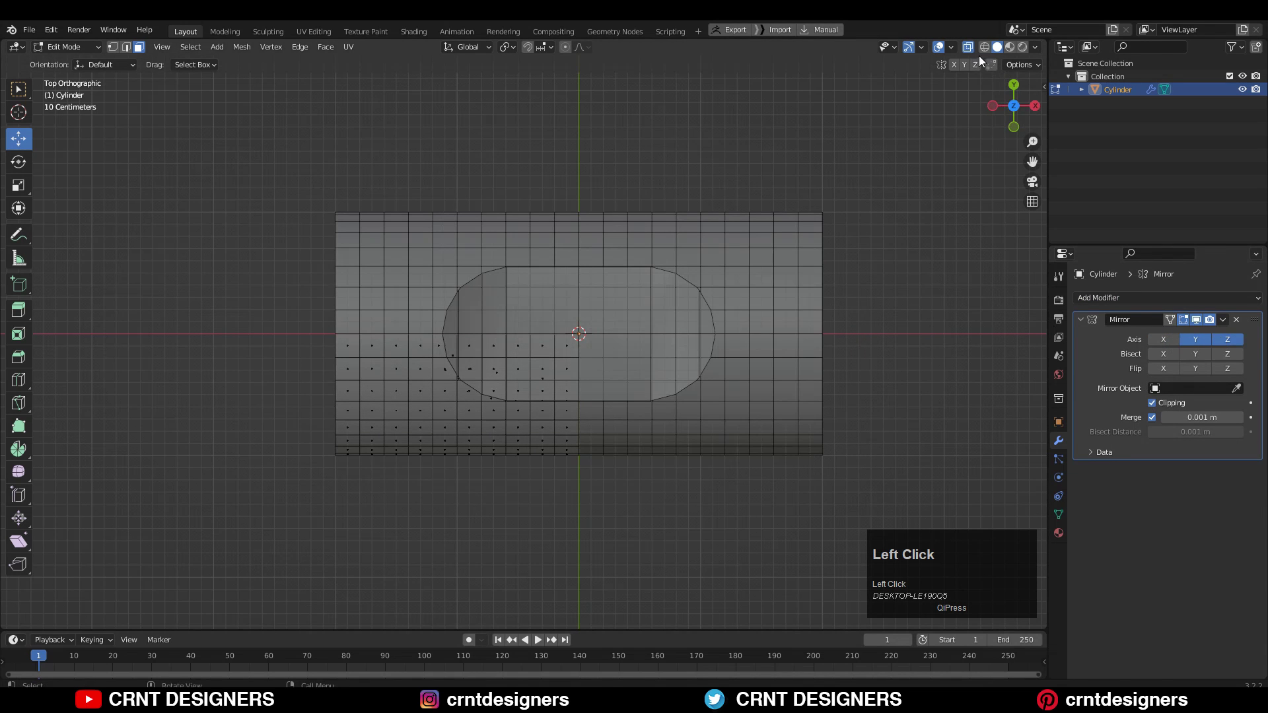
Turn off X-ray and merge the stray vertex beside the recess's curved rim into its neighbouring rim vertex using At Last.
click(968, 46)
key(Tab)
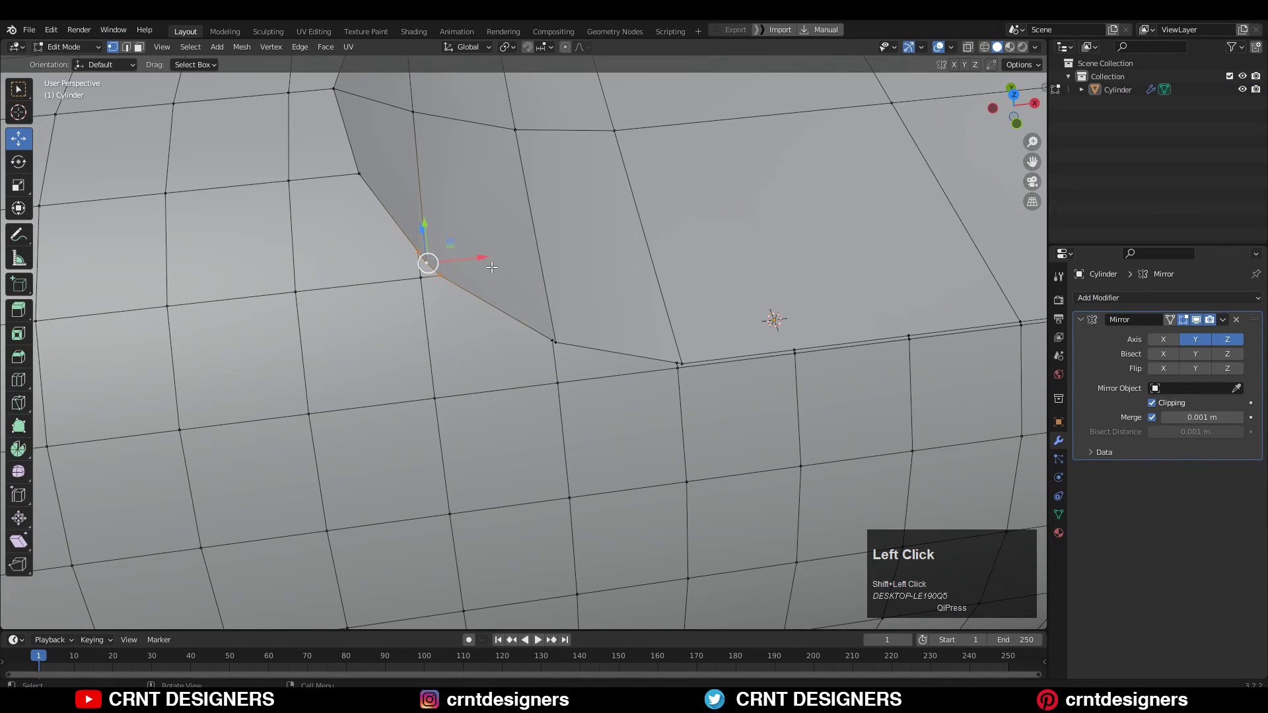
key(m)
click(492, 267)
scroll(491, 268, down, 5)
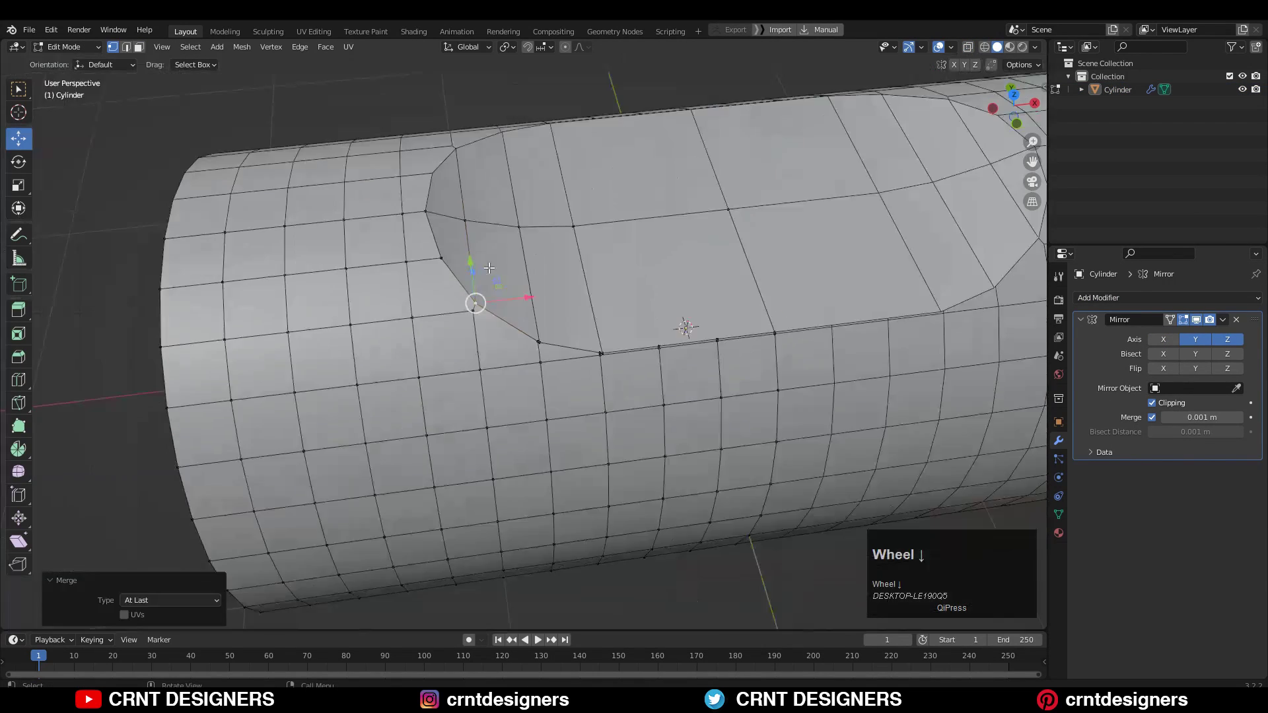
Knife a supporting edge line just outside the recess rim, following its curved -X end in top view.
key(k)
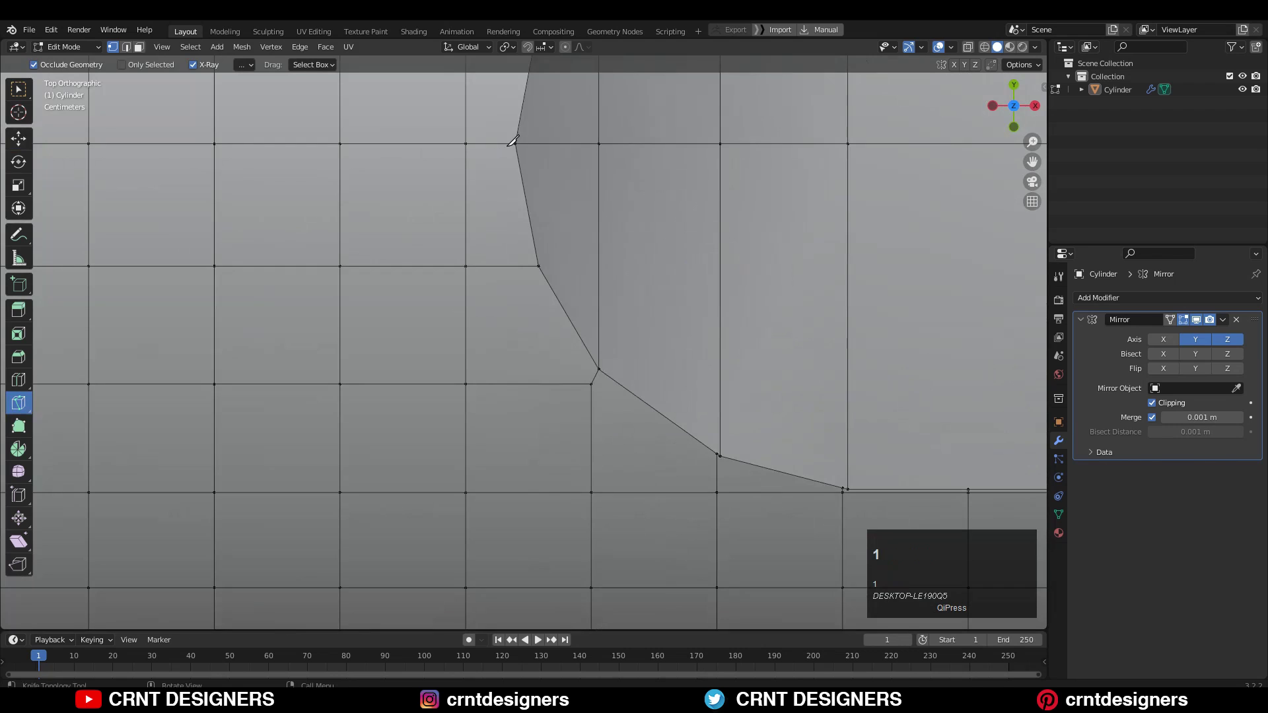
click(504, 144)
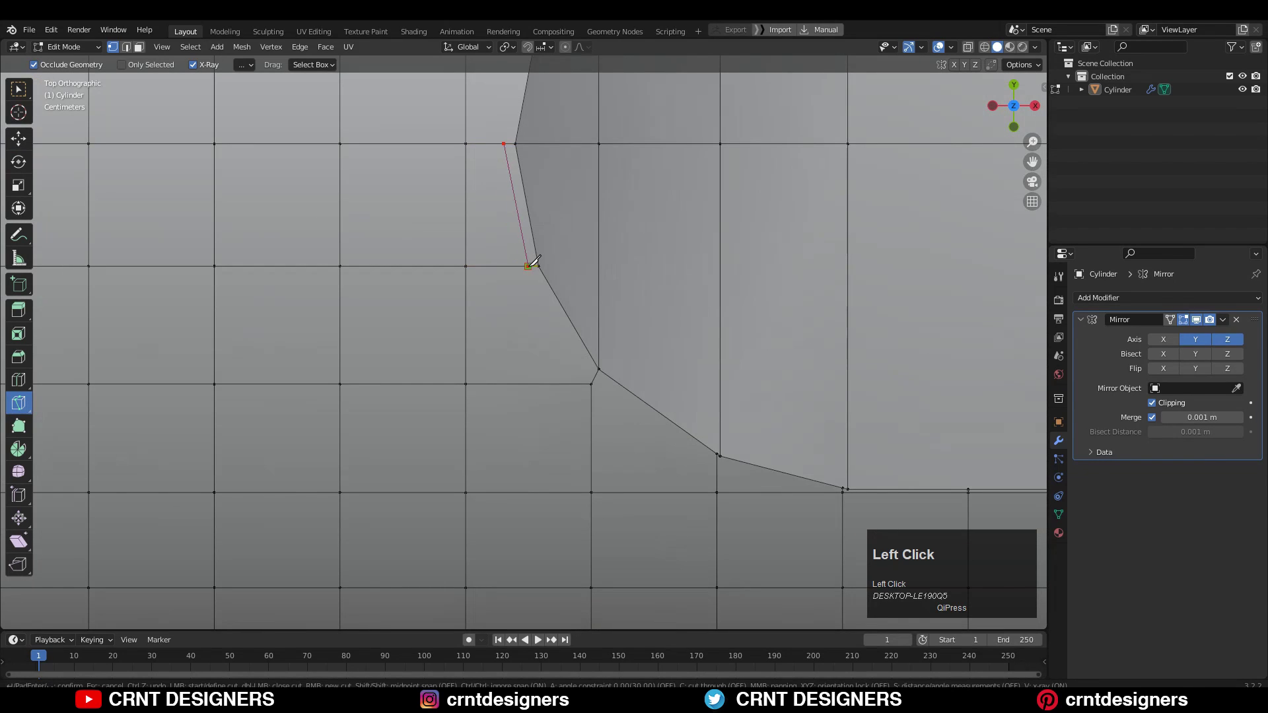
click(594, 378)
click(717, 466)
click(842, 491)
key(space)
middle_drag(730, 390, 633, 350)
key(c)
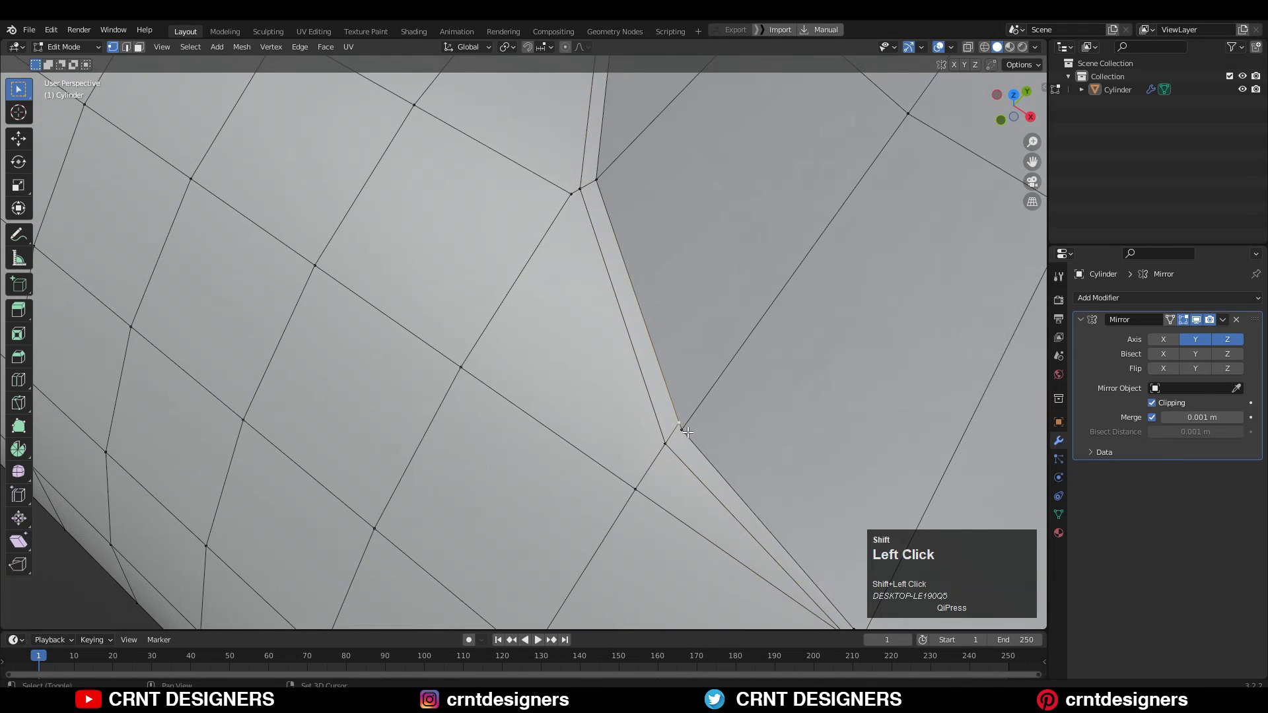
Merge the closely spaced leftover vertices around the curved rim cut into single vertices, pair by pair.
key(m)
click(692, 398)
scroll(665, 339, down, 5)
click(553, 271)
shift+click(550, 280)
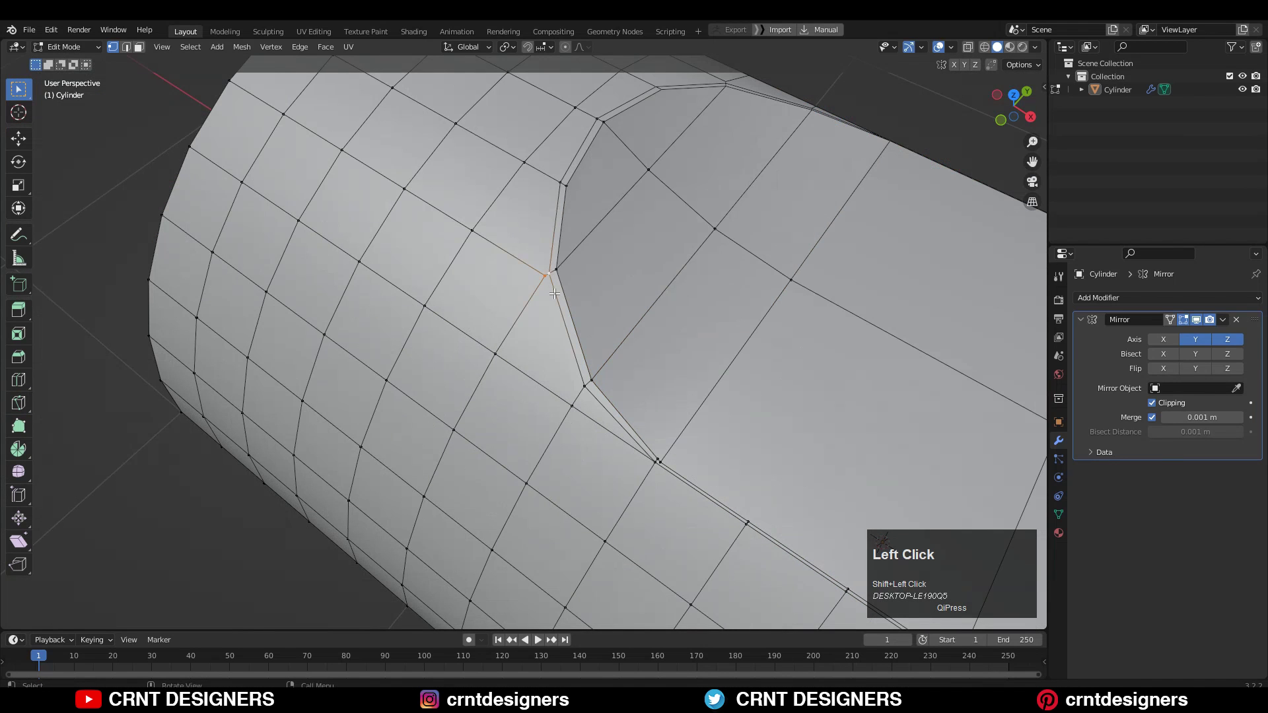
key(m)
click(553, 295)
mouse_move(554, 297)
shift+middle_down()
mouse_move(508, 370)
mouse_move(554, 317)
shift+middle_up()
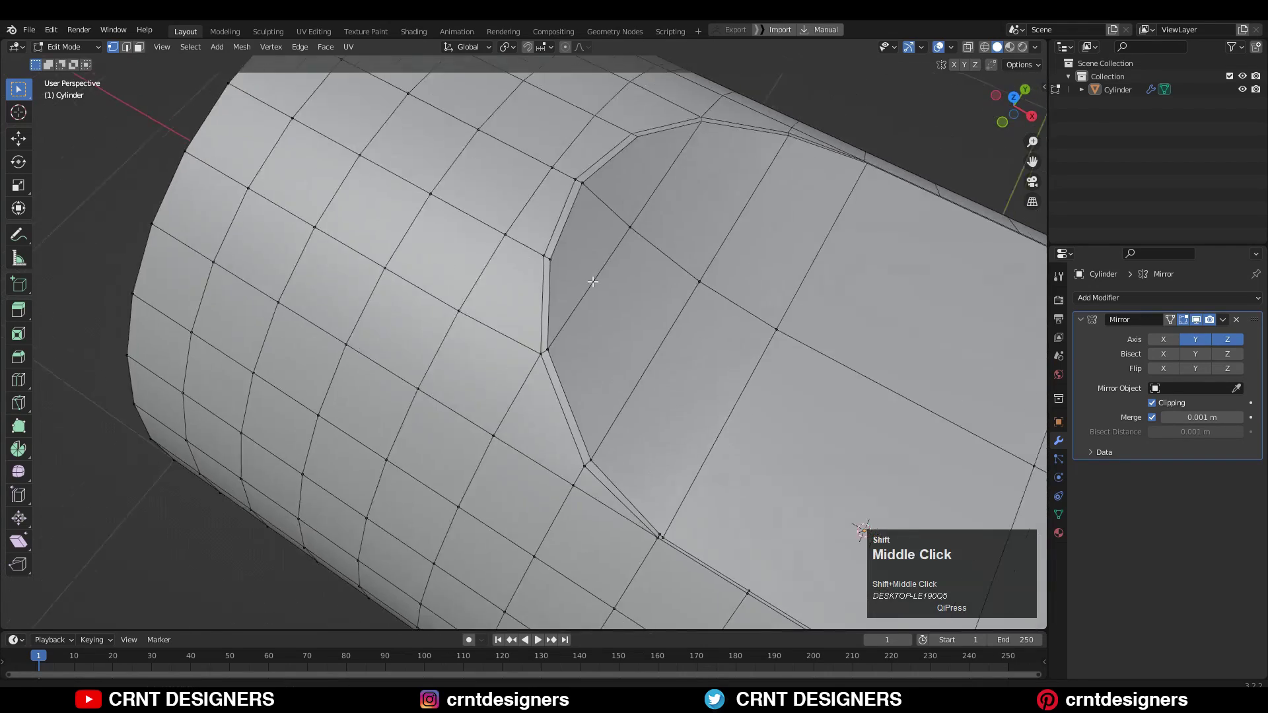
shift+middle_drag(587, 462, 568, 277)
scroll(565, 264, up, 3)
middle_drag(565, 264, 517, 363)
scroll(573, 285, up, 3)
click(578, 270)
Edge-slide the edges along the recess's straight long side slightly outward to leave a narrow support strip beside the rim.
scroll(773, 172, down, 4)
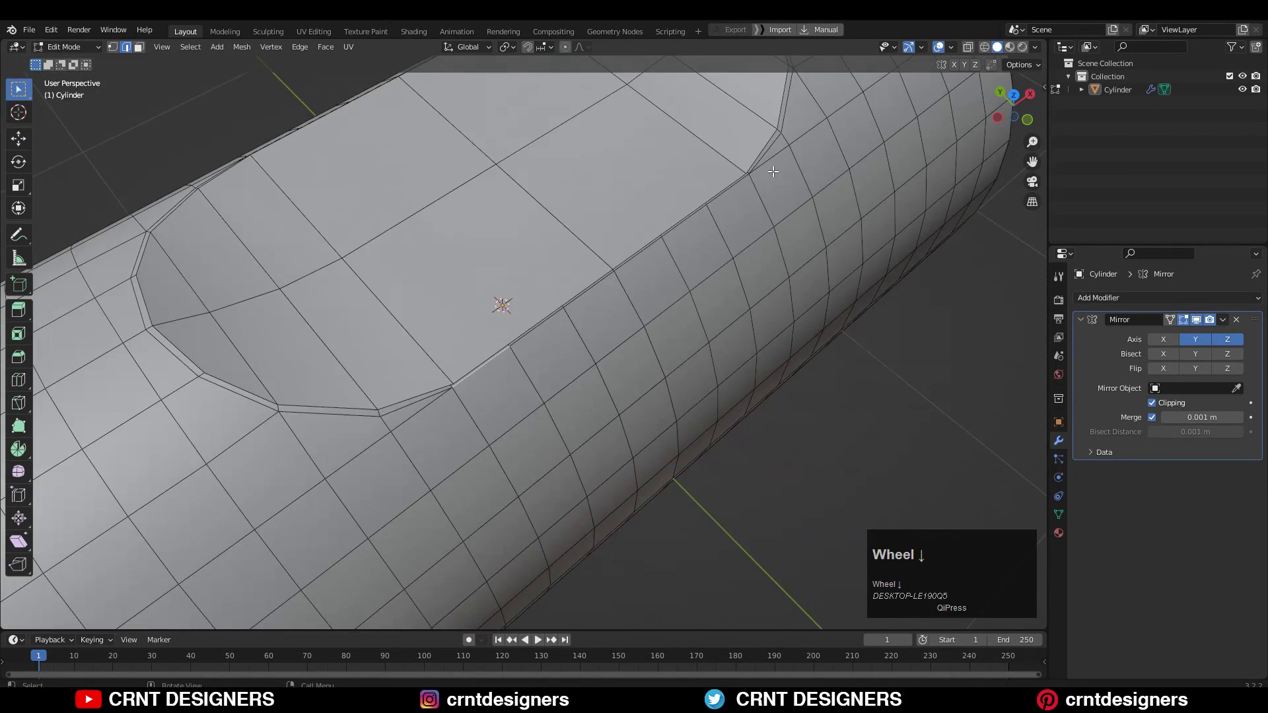
ctrl+shift+click(599, 281)
scroll(614, 238, up, 2)
key(g)
key(g)
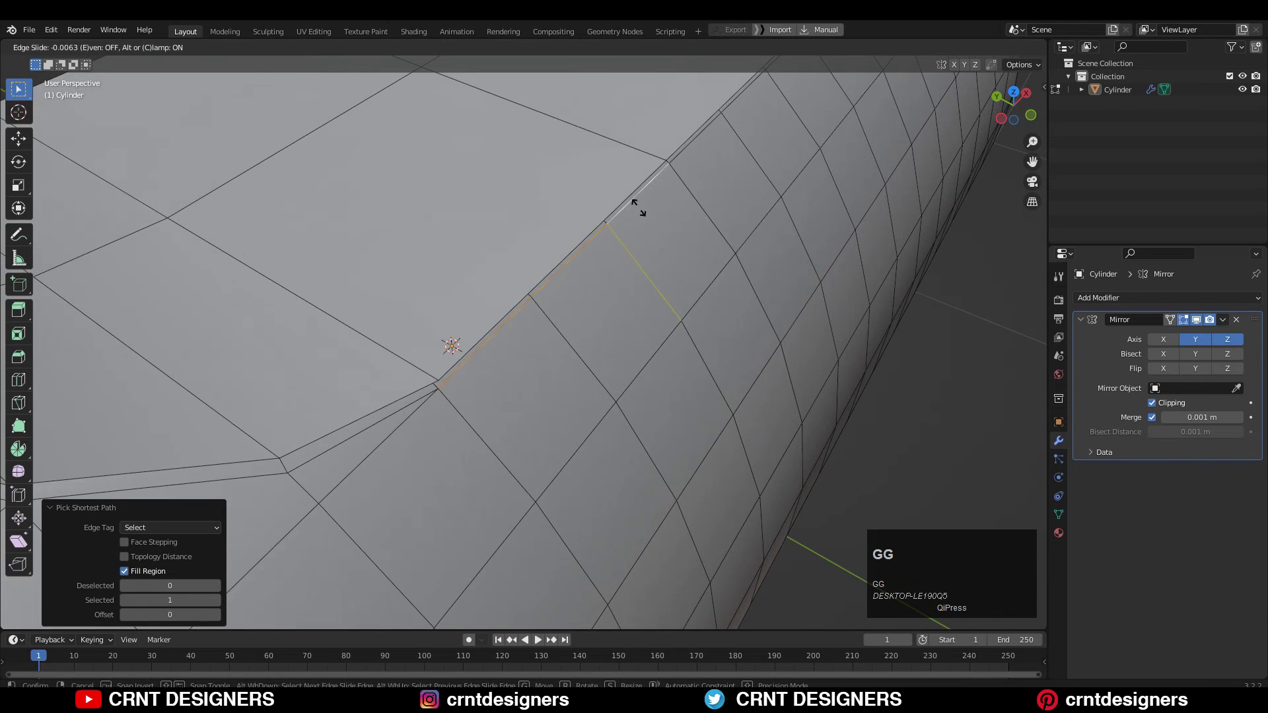
shift+click(643, 209)
key(1)
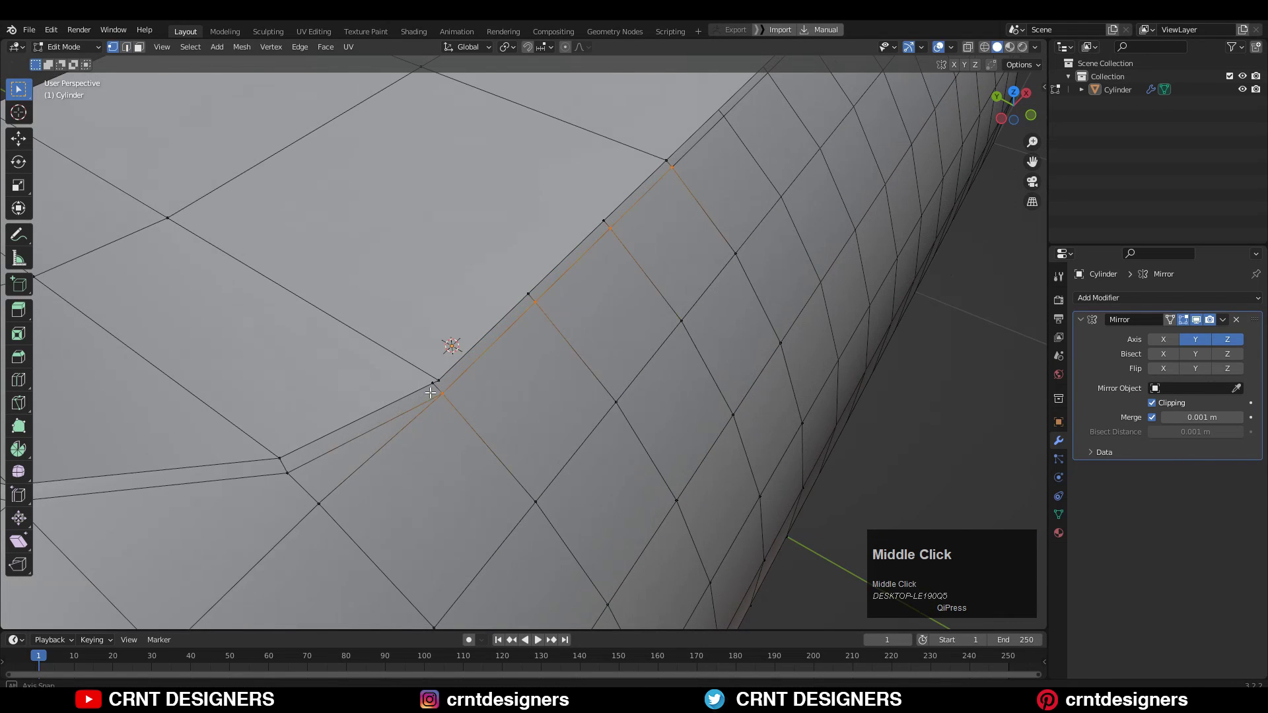
Knife Y-constrained cuts across the recess floor from the straight rim's vertices to the centre line.
middle_drag(634, 214, 591, 217)
key(2)
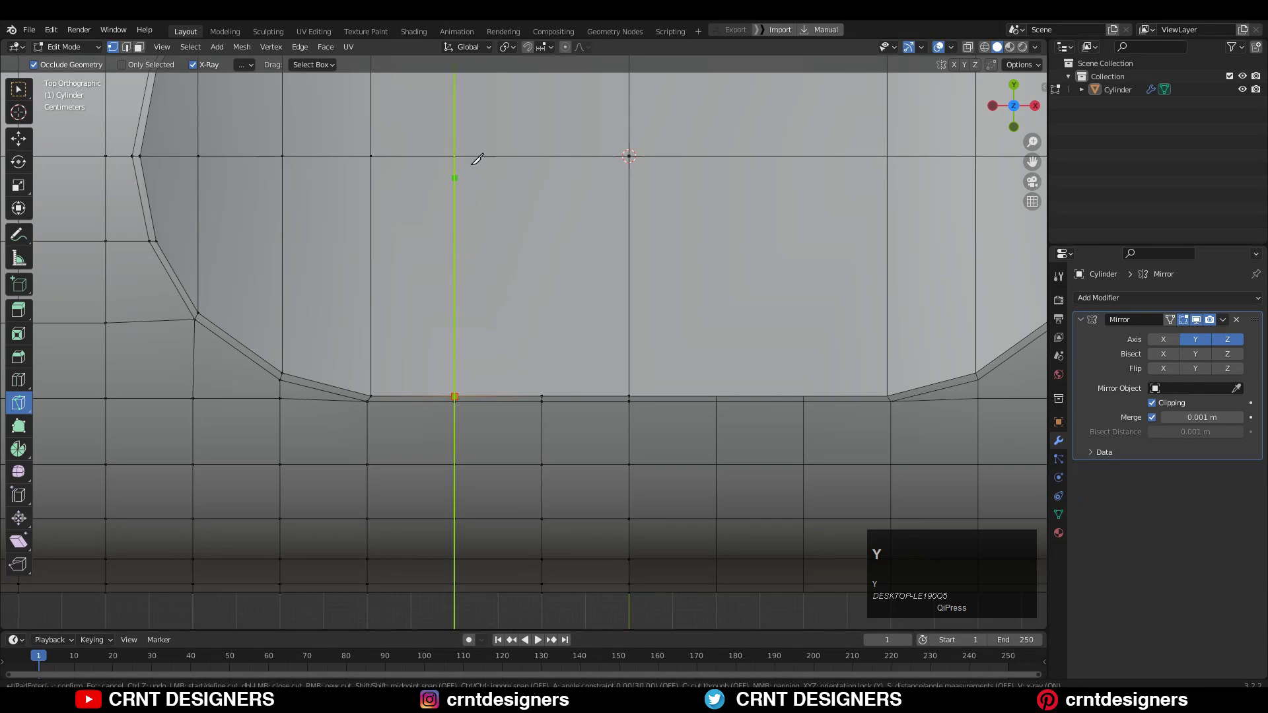
click(482, 162)
key(space)
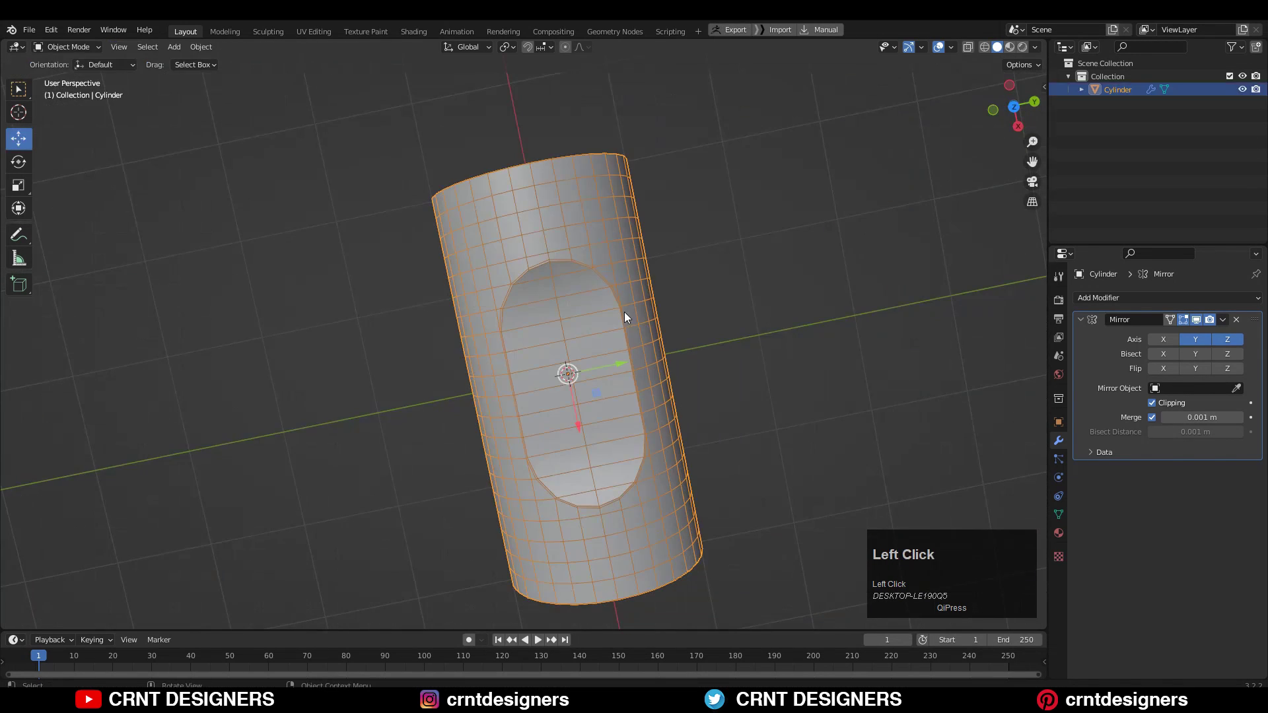
Inset the recess floor faces by about 0.024 m with Boundary off.
right_click(624, 311)
key(Tab)
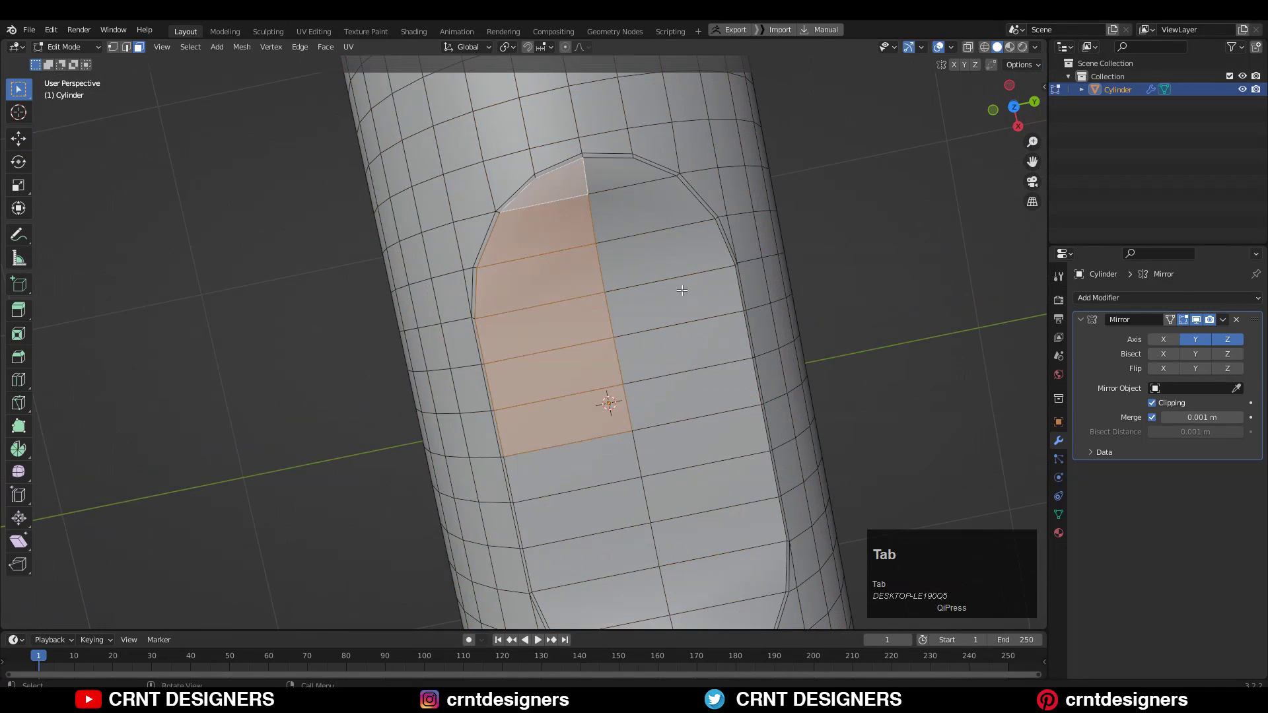
middle_drag(681, 289, 815, 192)
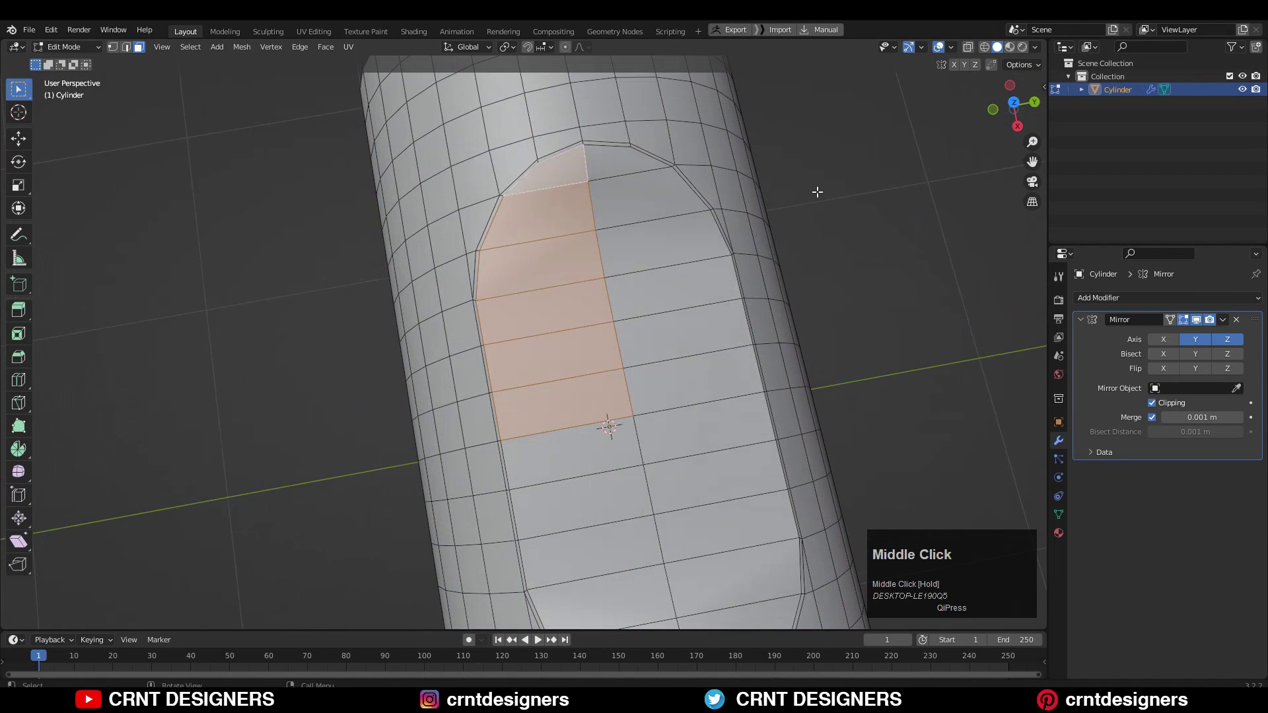
key(i)
key(b)
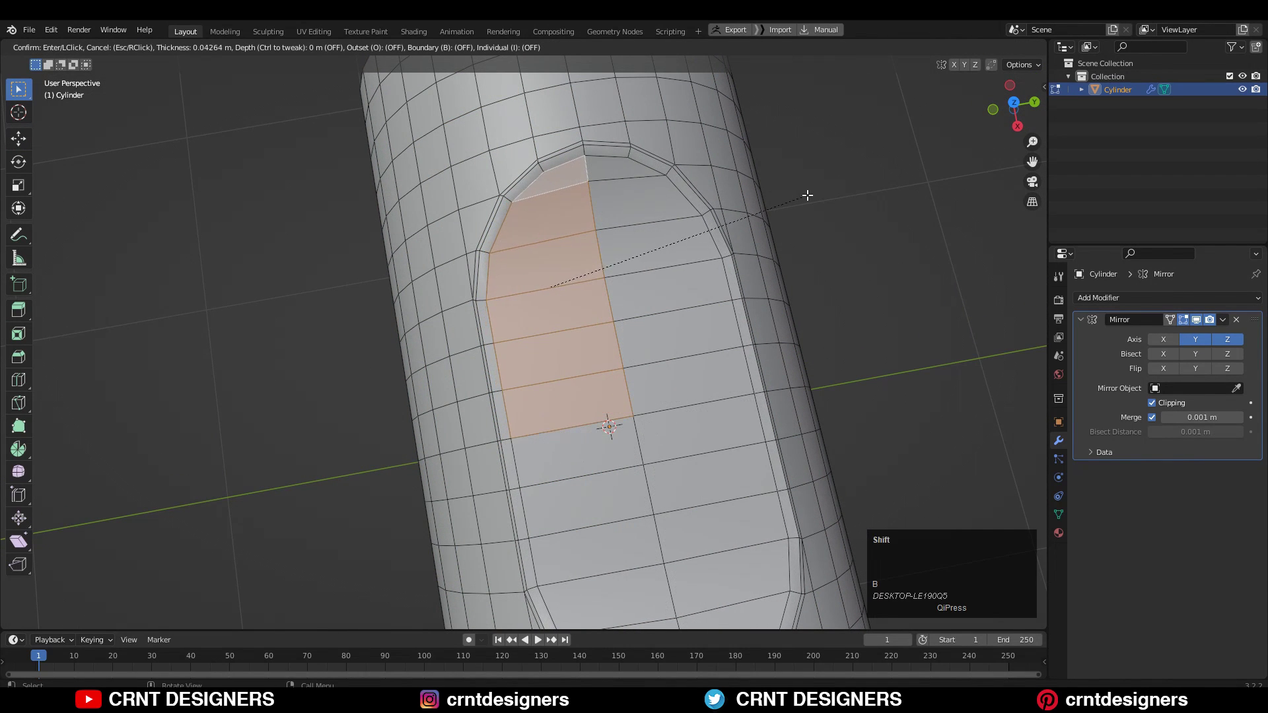
click(837, 194)
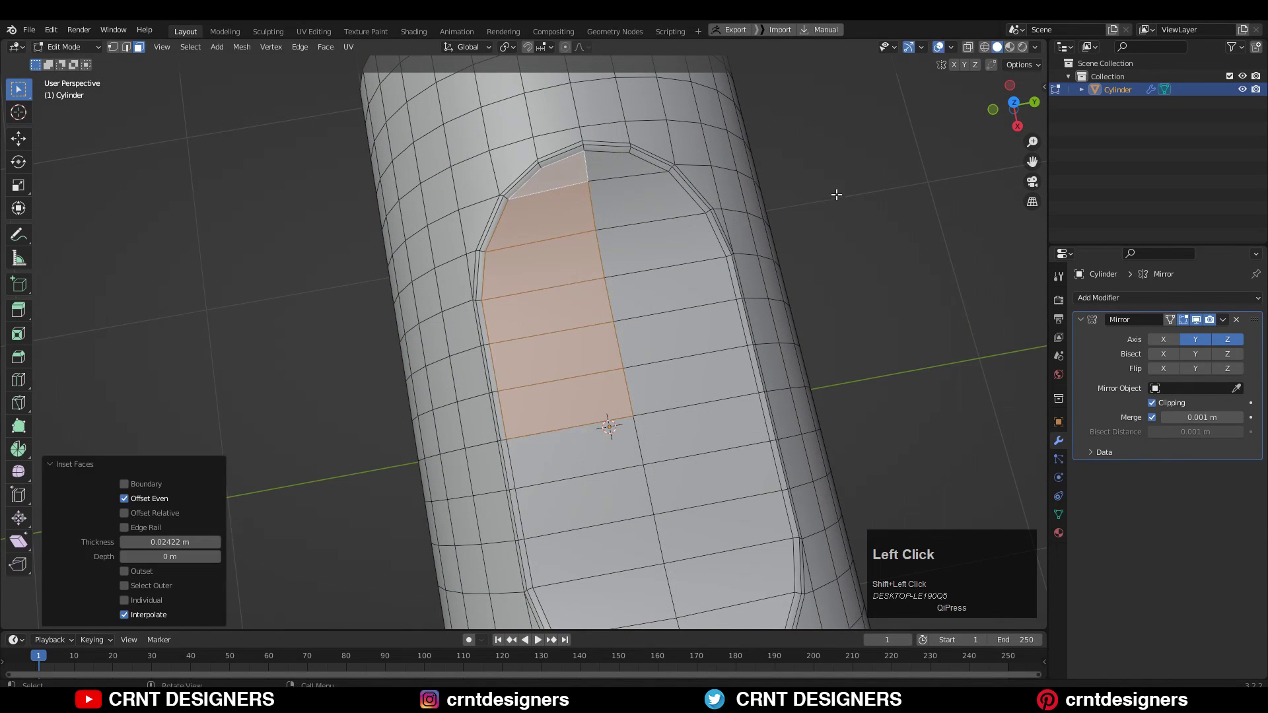
Inset the half face of the cylinder's end cap by a thin margin.
key(Tab)
scroll(733, 311, down, 5)
middle_drag(710, 321, 917, 270)
key(Tab)
click(456, 452)
key(i)
right_click(619, 391)
middle_drag(690, 391, 719, 368)
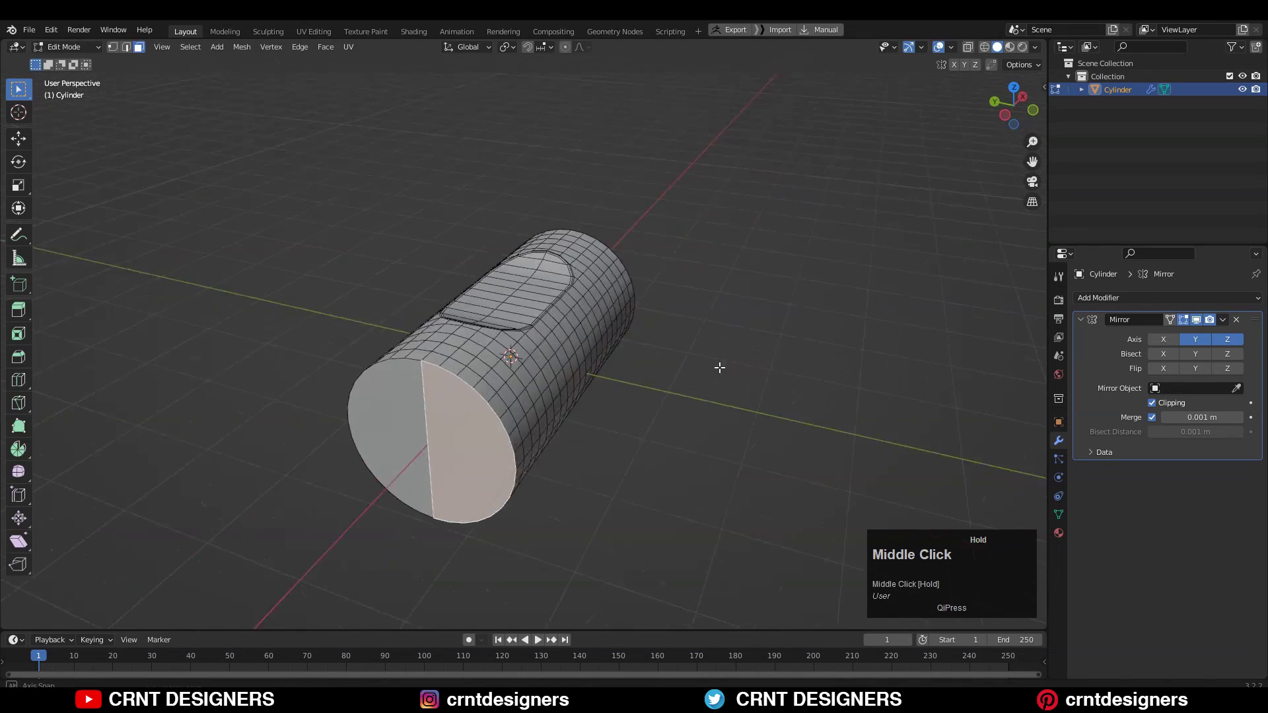
scroll(719, 368, up, 2)
key(i)
click(647, 383)
Add one loop cut around the cylinder wall, slid close to the end cap's edge.
middle_drag(647, 383, 584, 375)
key(ctrl+r)
click(310, 328)
click(307, 326)
middle_drag(396, 472, 480, 458)
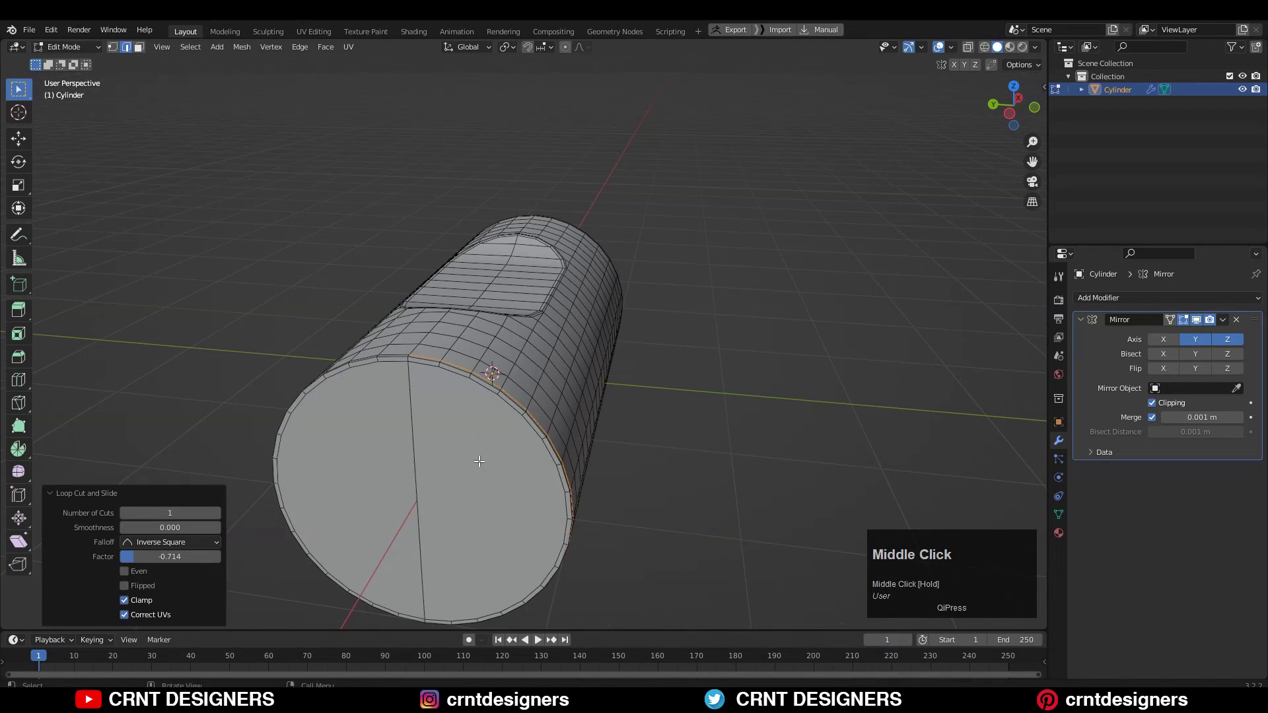
Inset the end cap's inner face again with a wider margin and delete the remaining centre face to open the end.
click(459, 468)
key(3)
click(383, 509)
key(i)
click(710, 400)
key(x)
Apply the Mirror modifier and bridge the inner edge loops of both open ends to form the bore wall.
key(2)
alt+click(505, 434)
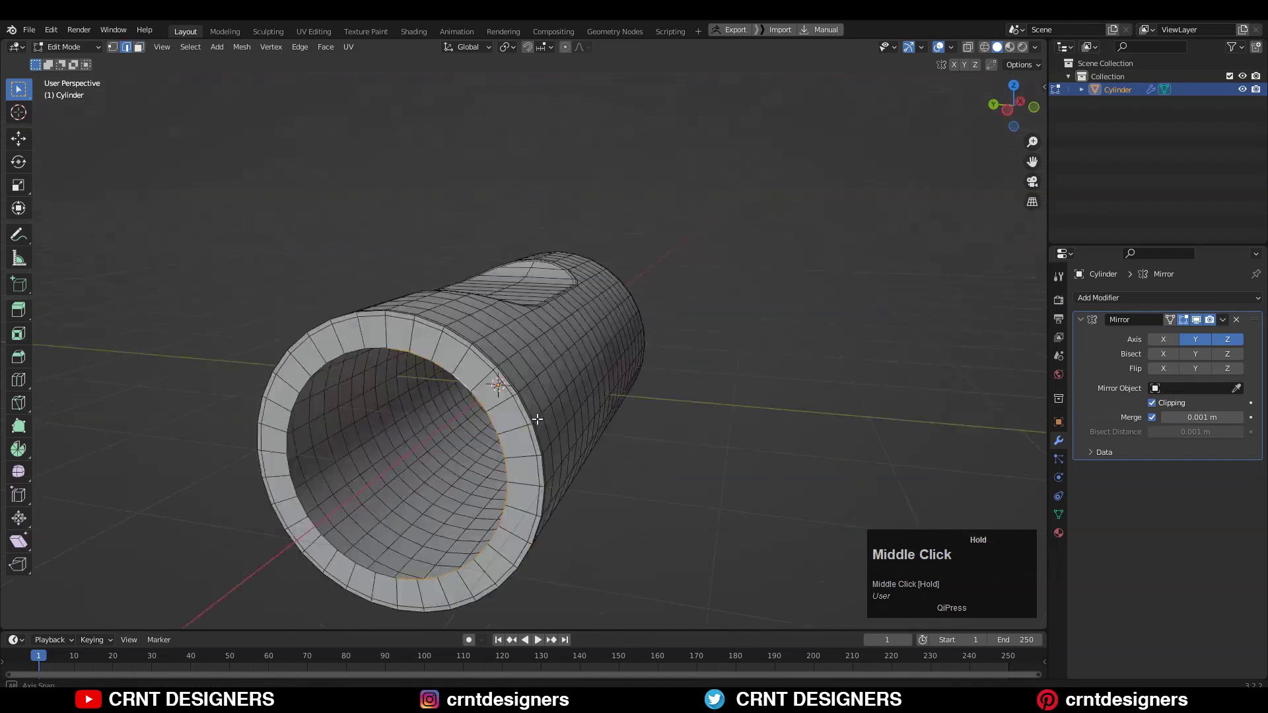
middle_drag(538, 419, 411, 377)
key(Tab)
click(1222, 320)
click(1216, 338)
key(Tab)
right_click(896, 258)
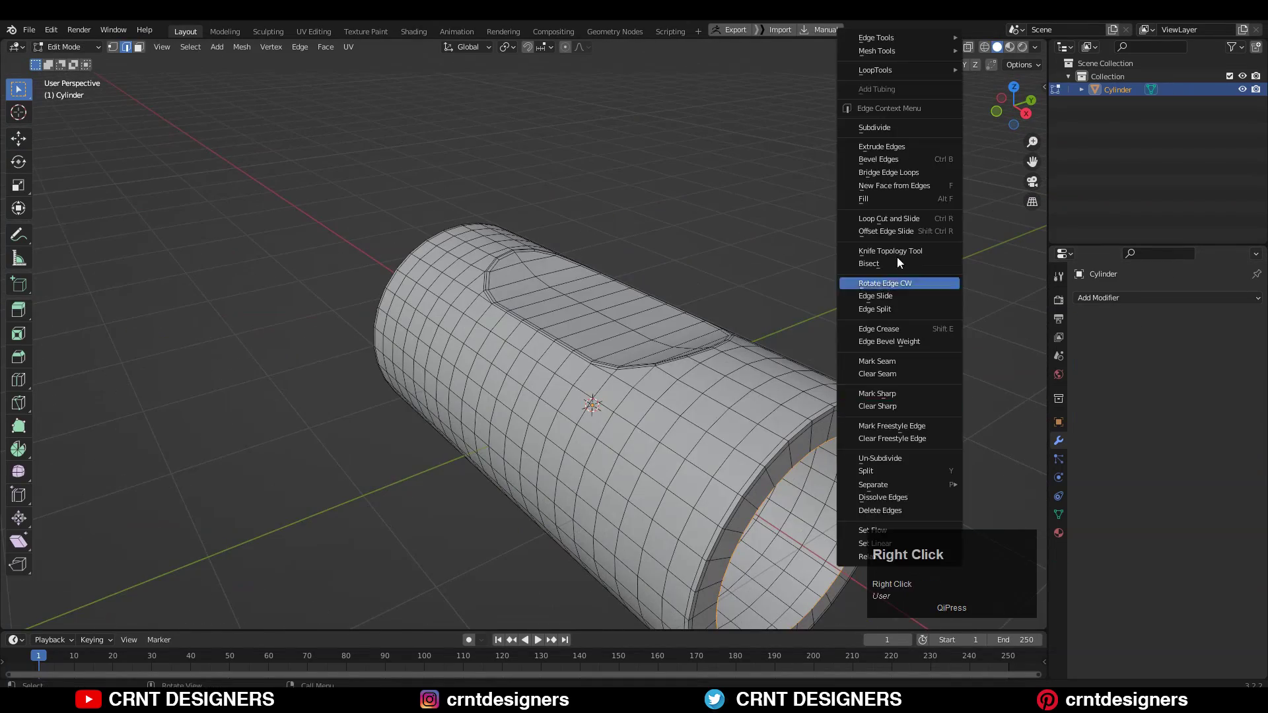
click(896, 282)
Inset the bore wall faces, and inset the ring of faces on the tube's ends as support loops.
shift+middle_drag(908, 451, 823, 385)
key(3)
key(i)
click(868, 368)
alt+click(766, 341)
middle_drag(482, 380, 729, 397)
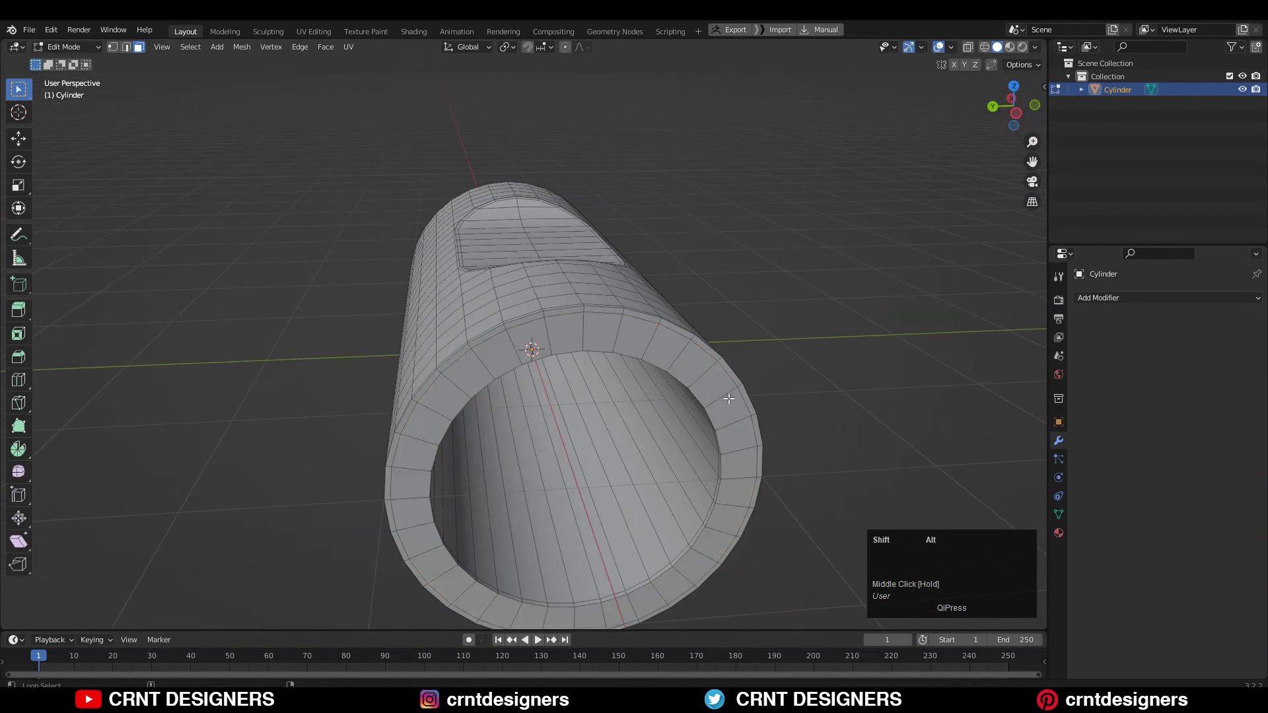
alt+shift+click(729, 399)
key(i)
click(875, 350)
Return to Object Mode and add a level 2 Subdivision modifier to the cylinder.
key(Tab)
middle_drag(865, 353, 785, 345)
click(792, 344)
key(ctrl+2)
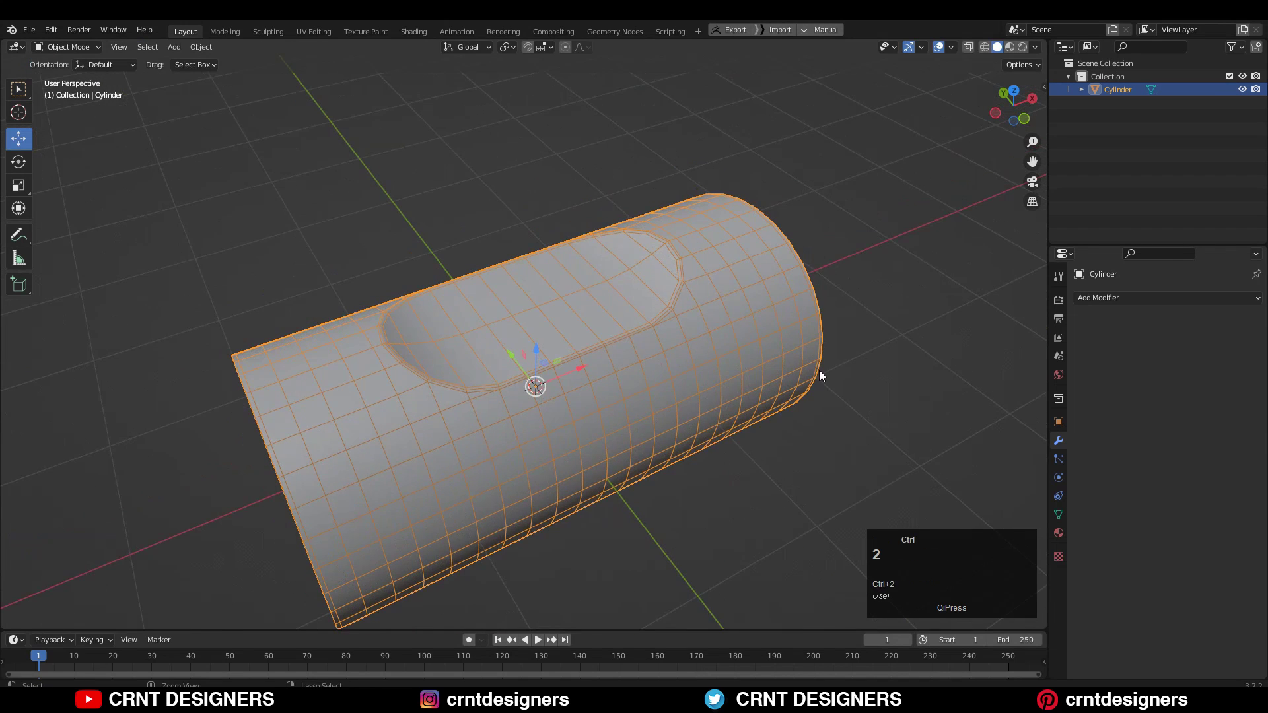
click(893, 96)
Switch the viewport lighting to MatCap and enable Cavity to inspect the recess's smoothed surface.
scroll(837, 132, up, 2)
mouse_move(837, 132)
middle_down()
mouse_move(898, 238)
mouse_move(785, 290)
middle_up()
click(1034, 47)
click(1016, 110)
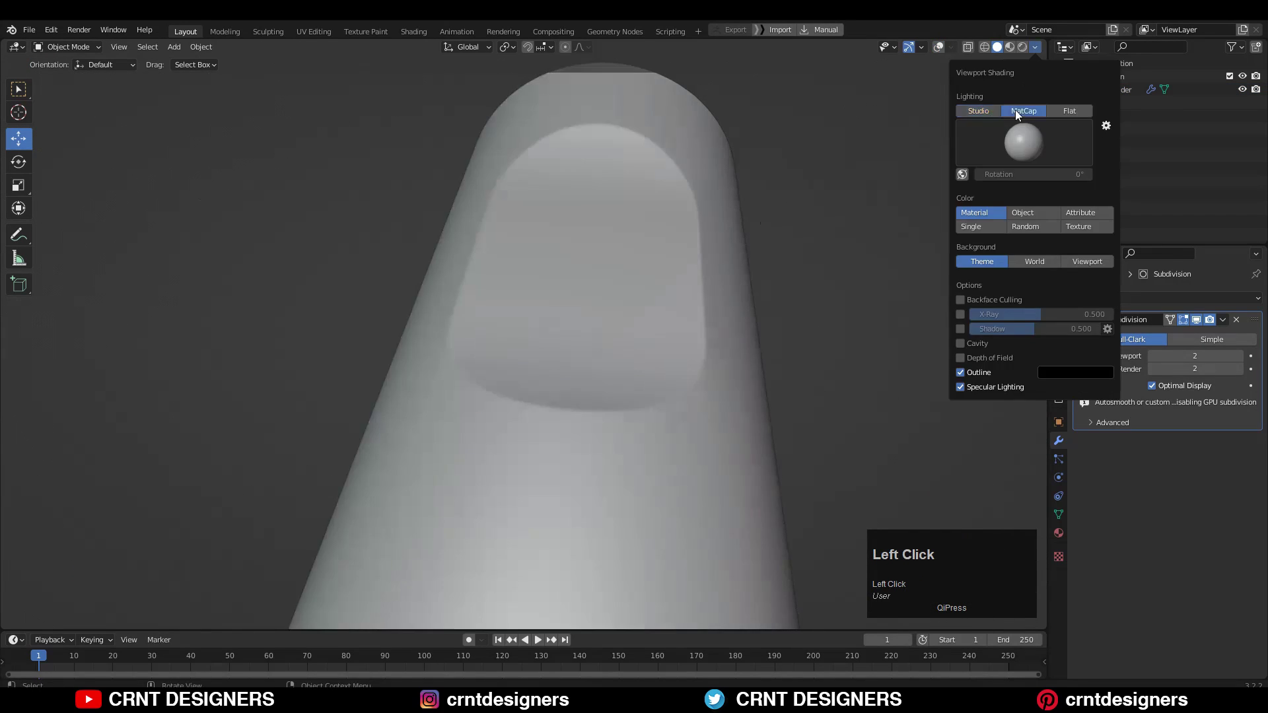
middle_drag(786, 221, 718, 249)
scroll(720, 251, down, 5)
mouse_move(760, 337)
middle_down()
mouse_move(743, 307)
mouse_move(872, 216)
mouse_move(845, 319)
mouse_move(854, 270)
mouse_move(749, 252)
middle_up()
scroll(772, 299, up, 2)
click(1034, 47)
click(961, 328)
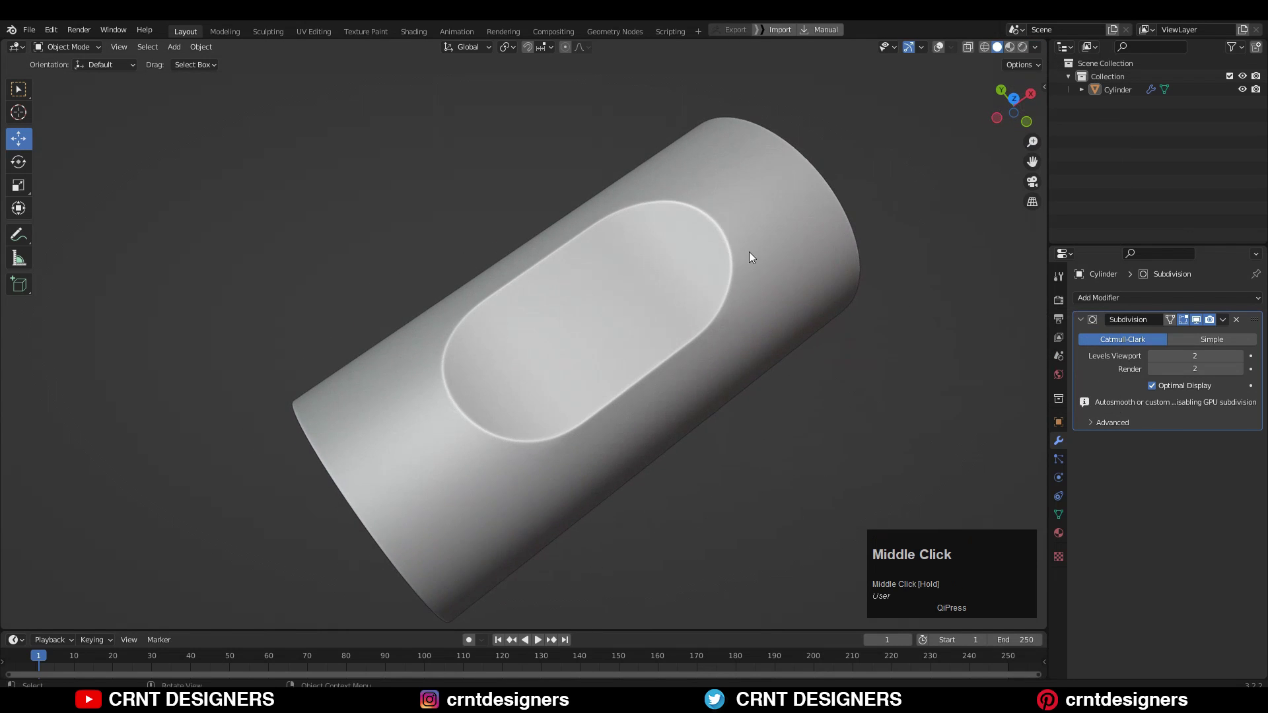
Show the viewport overlays and duplicate the cylinder, placing the copy beside the original towards -Y.
scroll(548, 395, up, 5)
click(938, 47)
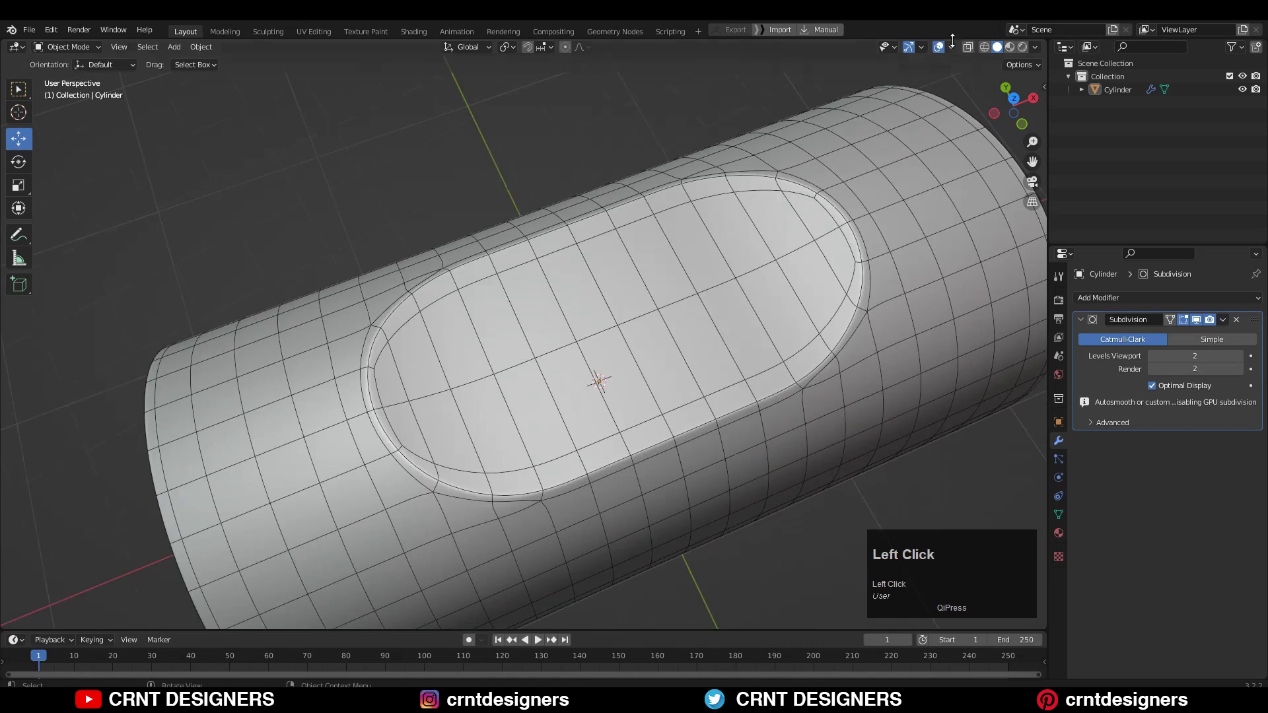
scroll(561, 339, down, 5)
key(shift+d)
ctrl+drag(601, 479, 610, 502)
shift+middle_drag(805, 385, 783, 290)
Open the duplicate in Edit Mode, disable its Subdivision display in Edit Mode, and frame its recess in top view.
key(Tab)
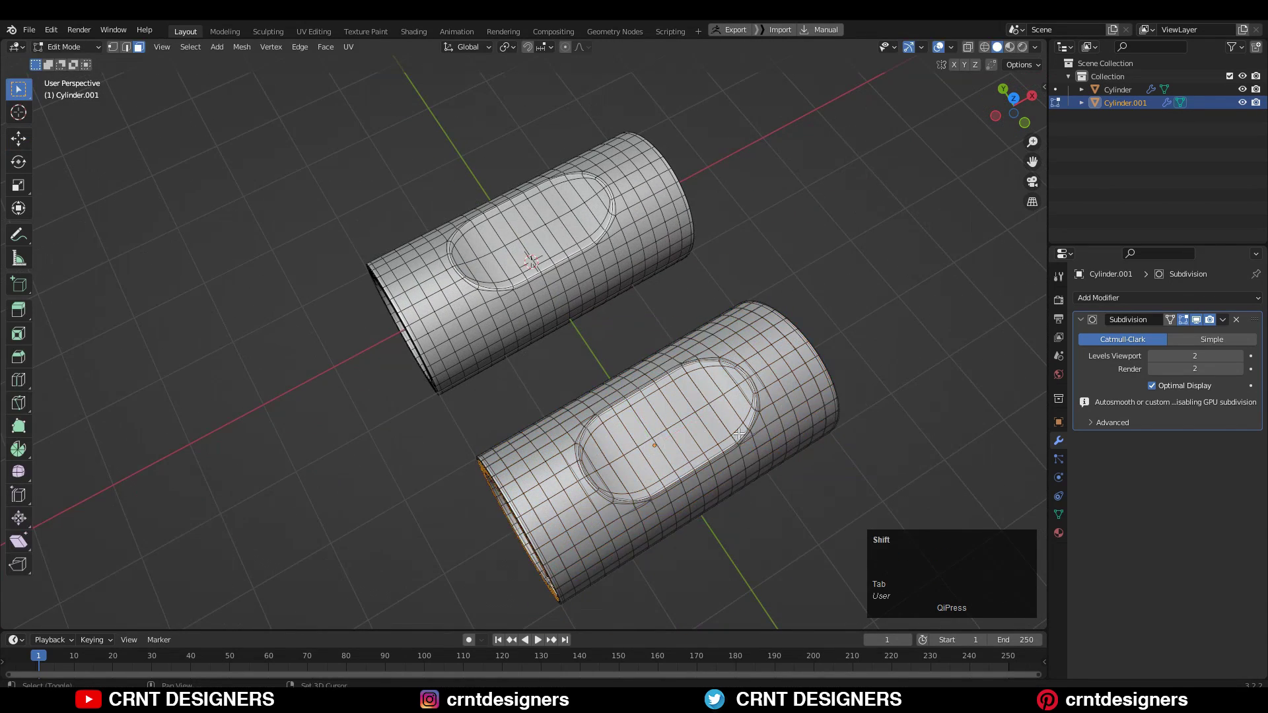
scroll(817, 387, up, 4)
click(1183, 322)
middle_drag(885, 330, 919, 334)
shift+middle_drag(919, 334, 825, 337)
click(1013, 99)
shift+middle_drag(472, 450, 498, 353)
scroll(498, 353, up, 3)
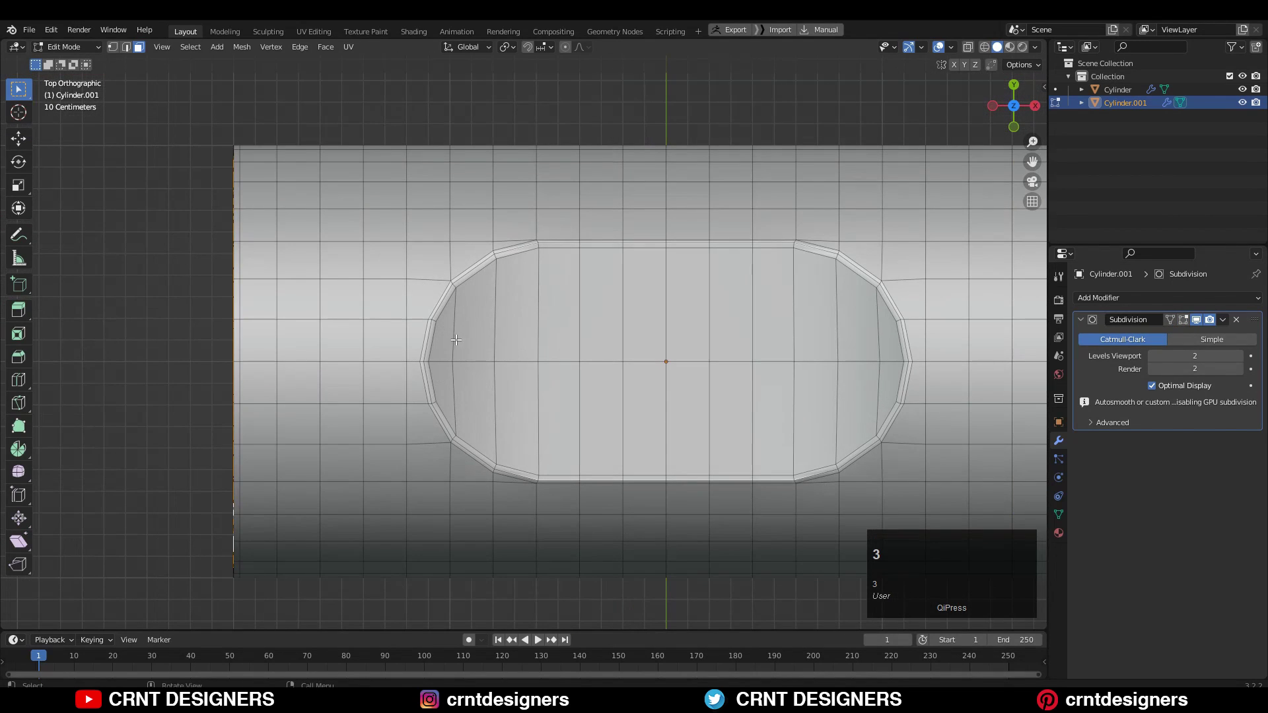
Select the vertices bounding the recess floor's curved -X end and turn on the Statistics overlay.
drag(453, 346, 473, 363)
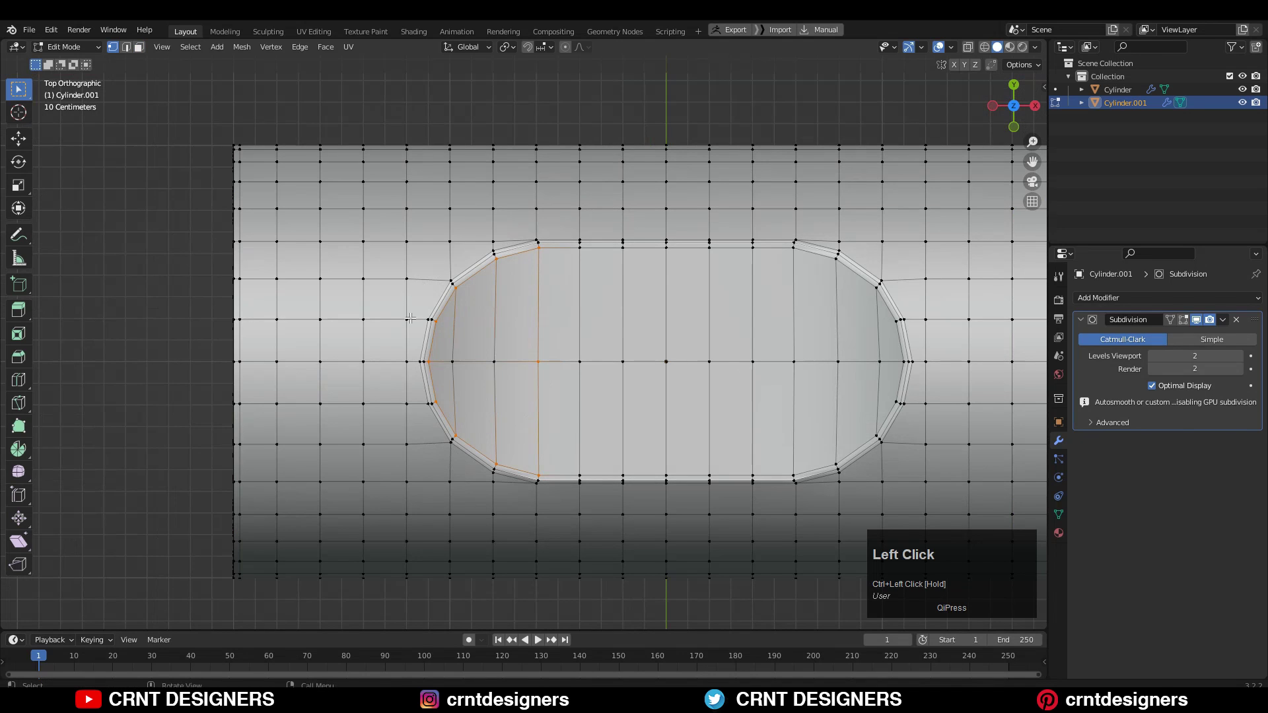
click(950, 48)
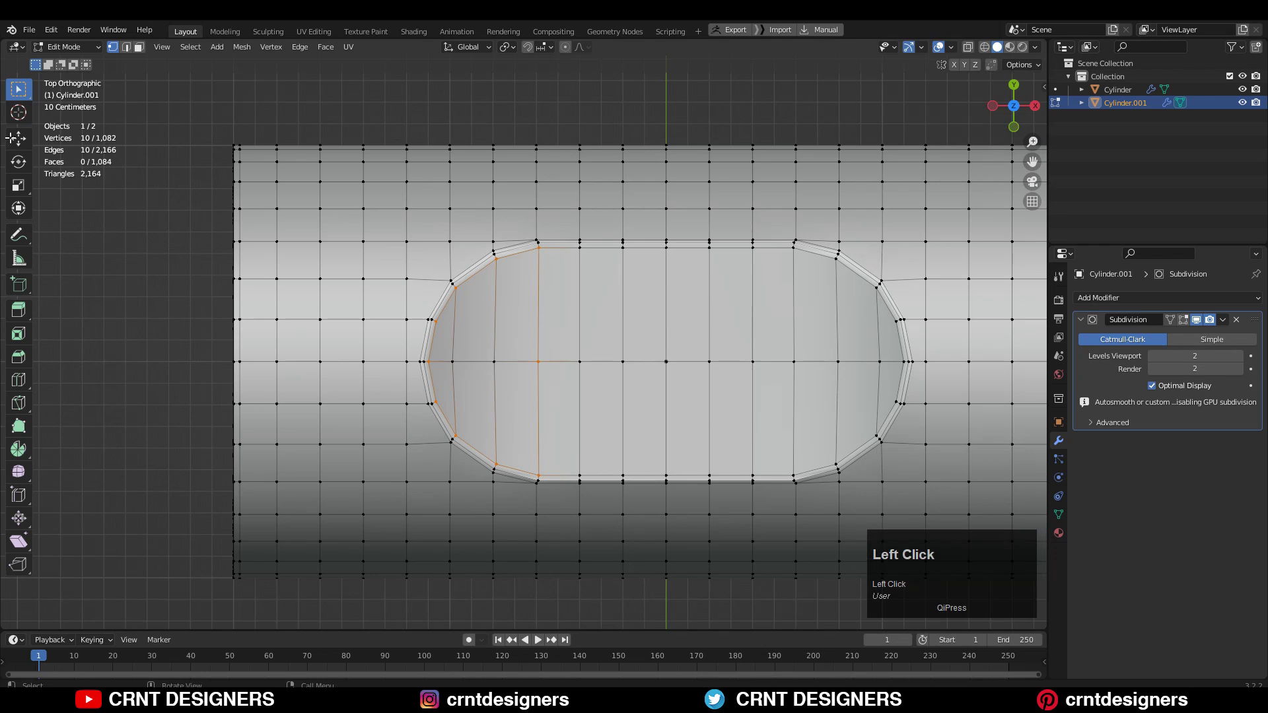
Connect the opposite vertex pairs lengthwise across the recess floor on both sides of its centre line.
right_click(614, 315)
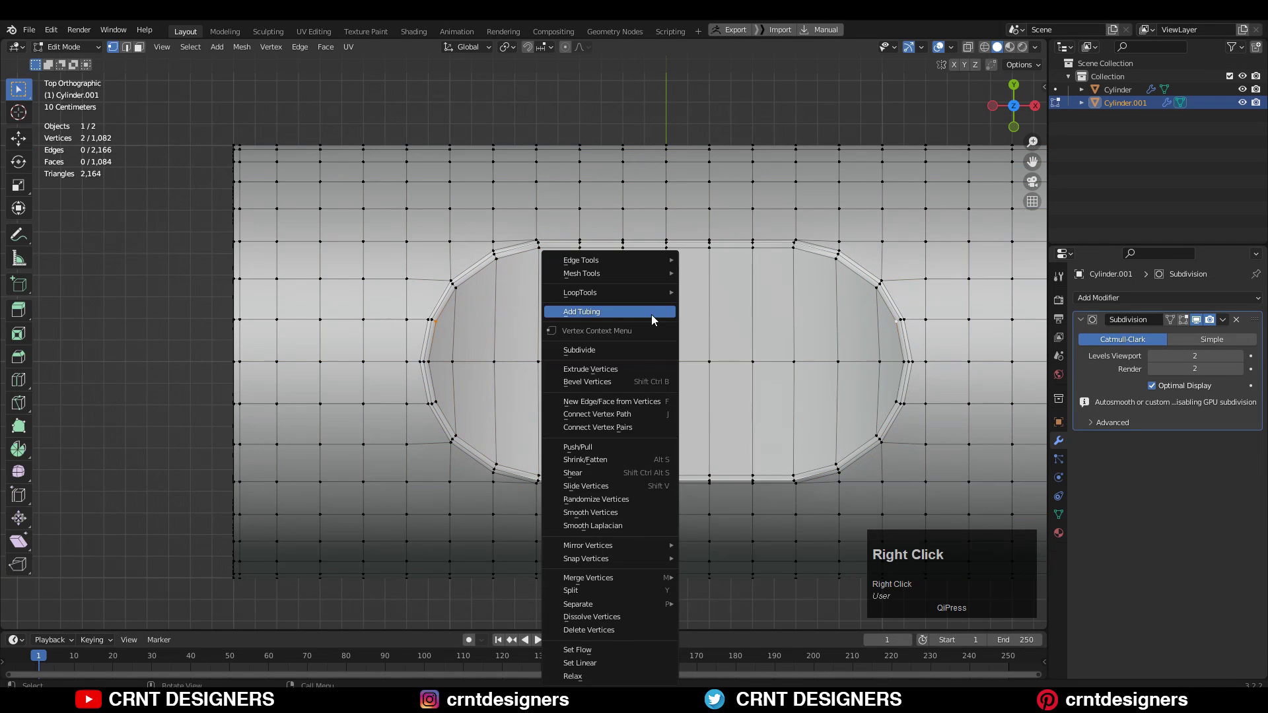
click(619, 428)
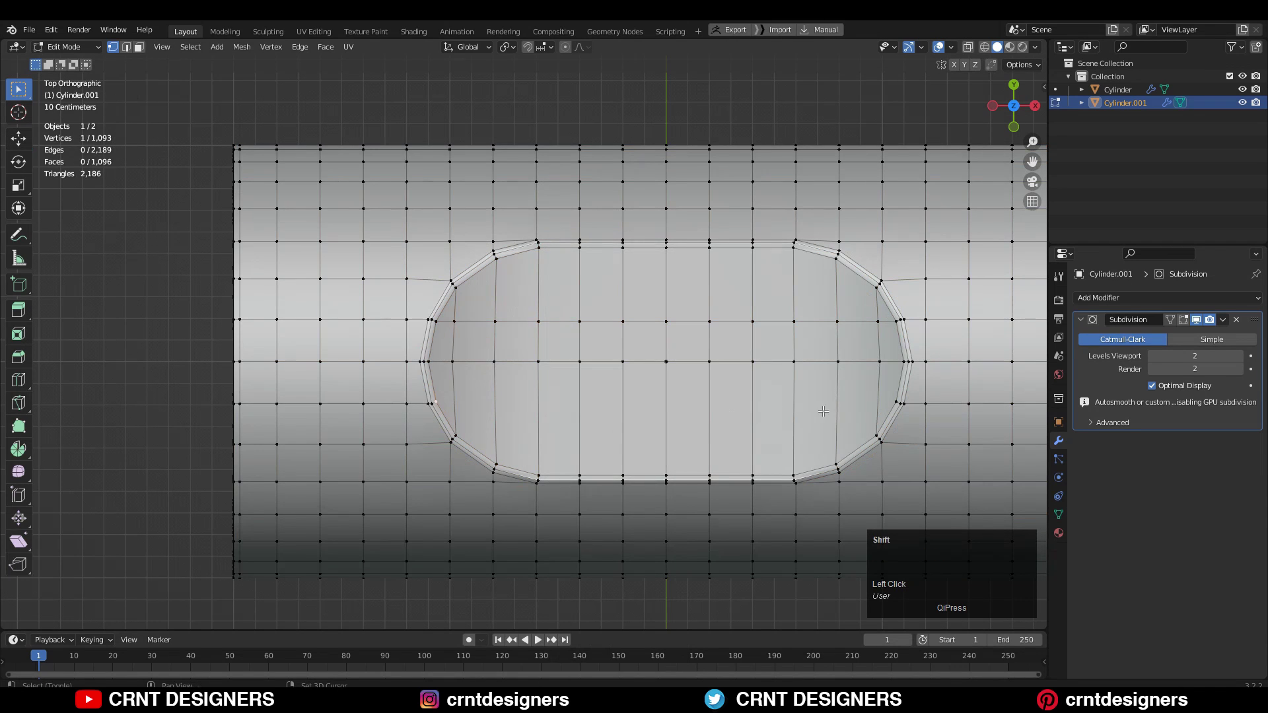
right_click(804, 396)
click(803, 396)
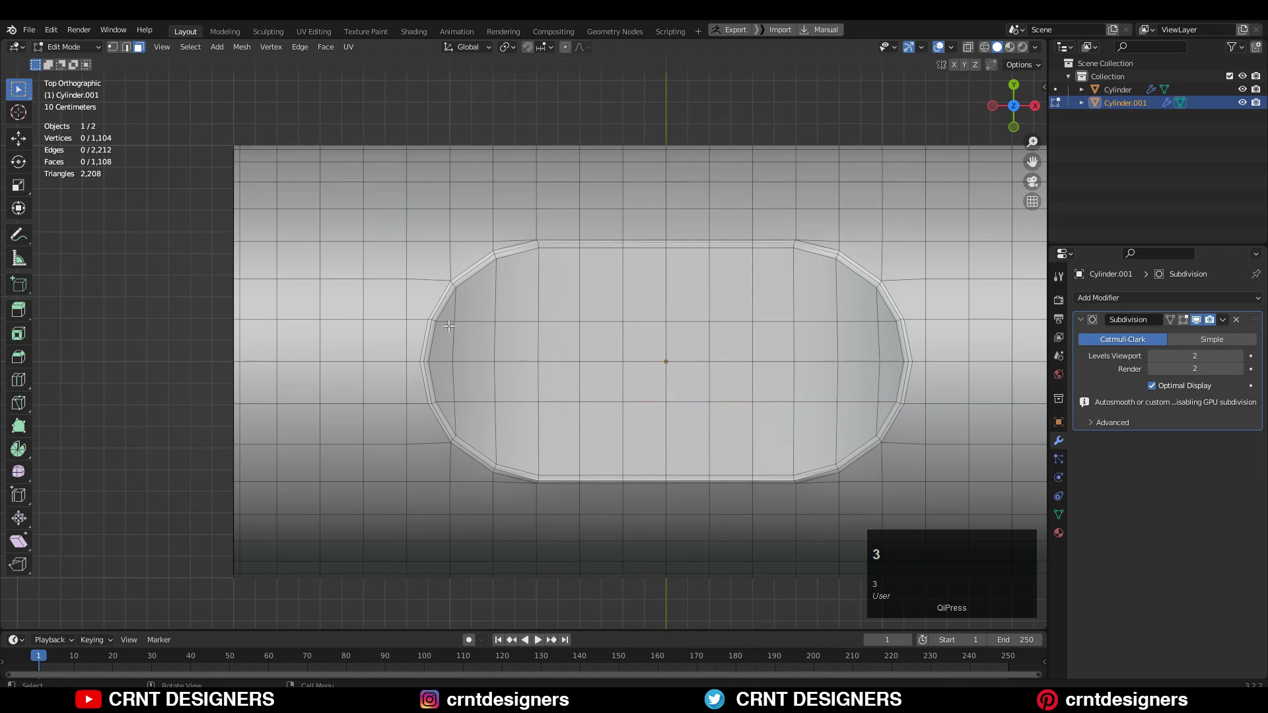
Select the boundary vertices around the recess floor's curved -X end and check their count in the statistics.
ctrl+shift+click(513, 404)
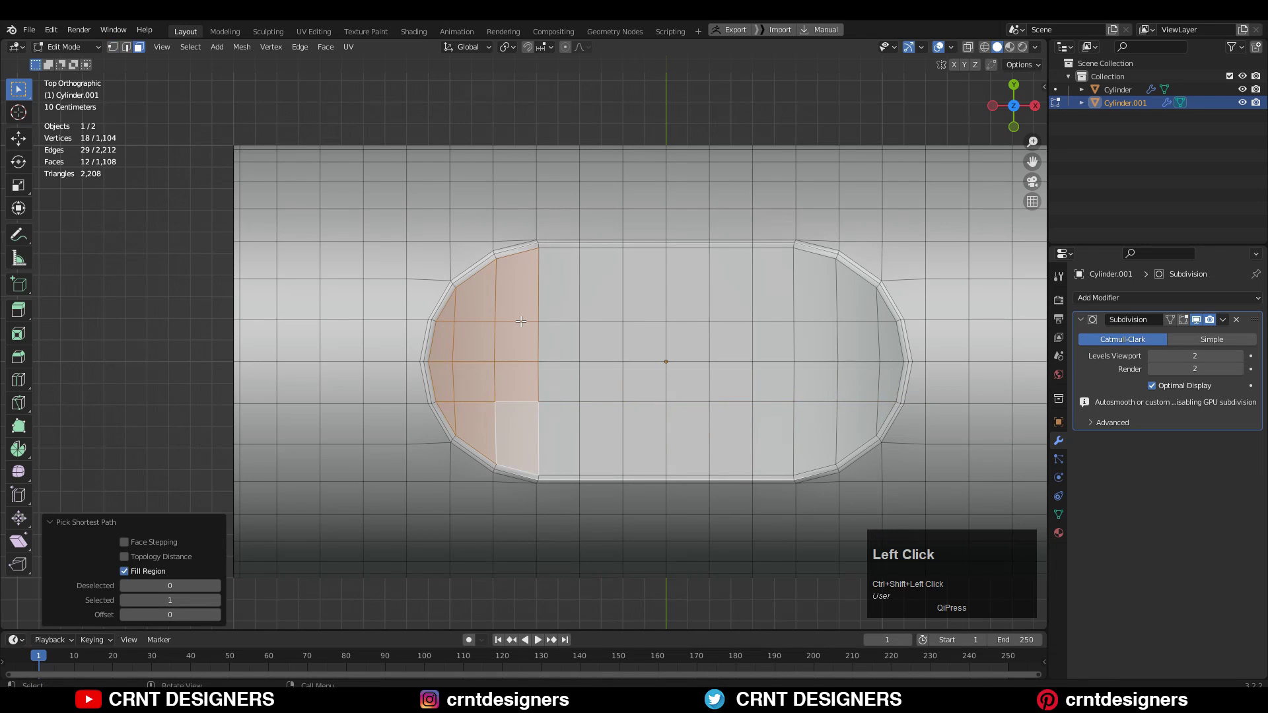
key(1)
ctrl+drag(447, 405, 448, 404)
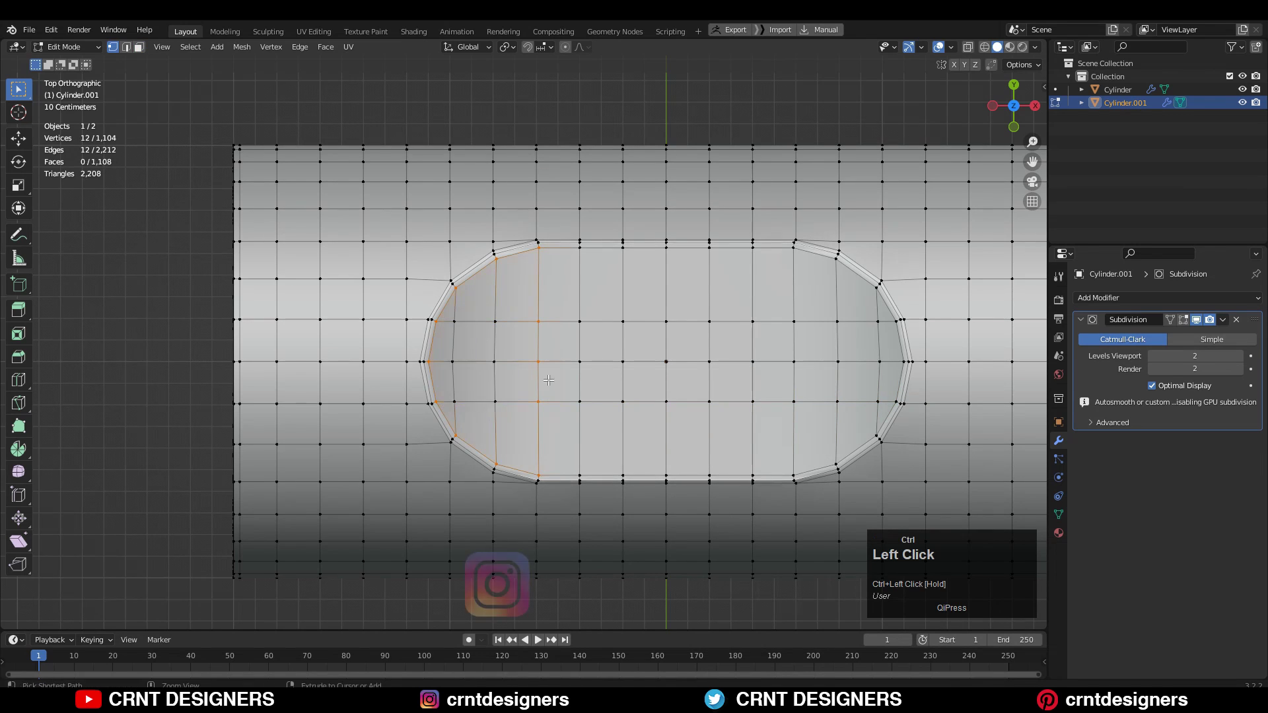
click(950, 52)
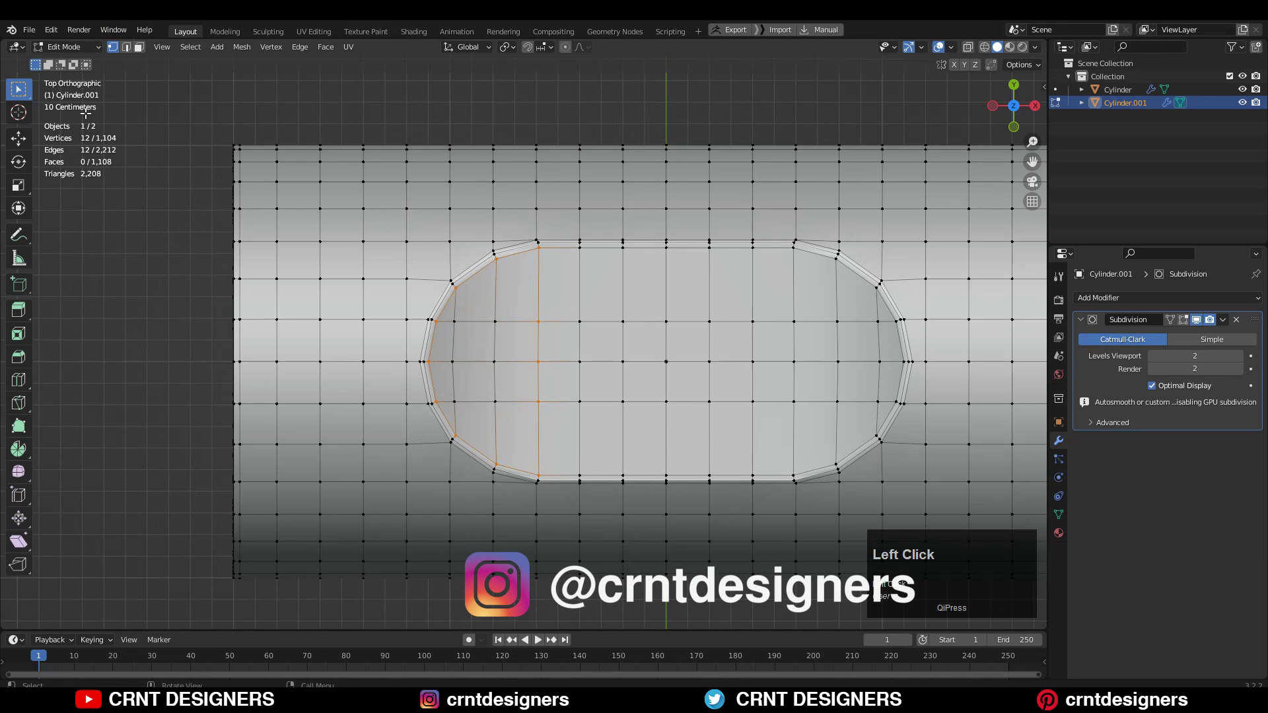
Leave Edit Mode and add a cylinder mesh with 10 vertices.
key(Tab)
key(shift+a)
mouse_move(553, 320)
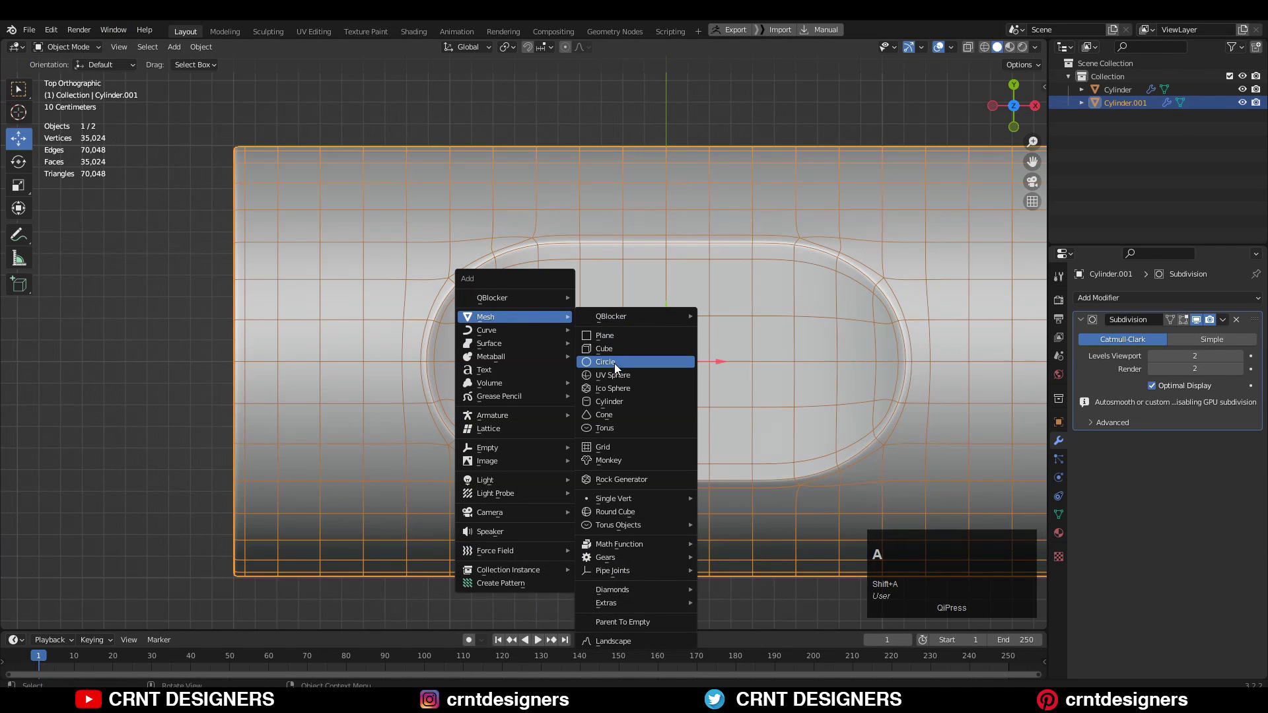
click(611, 400)
scroll(583, 349, down, 5)
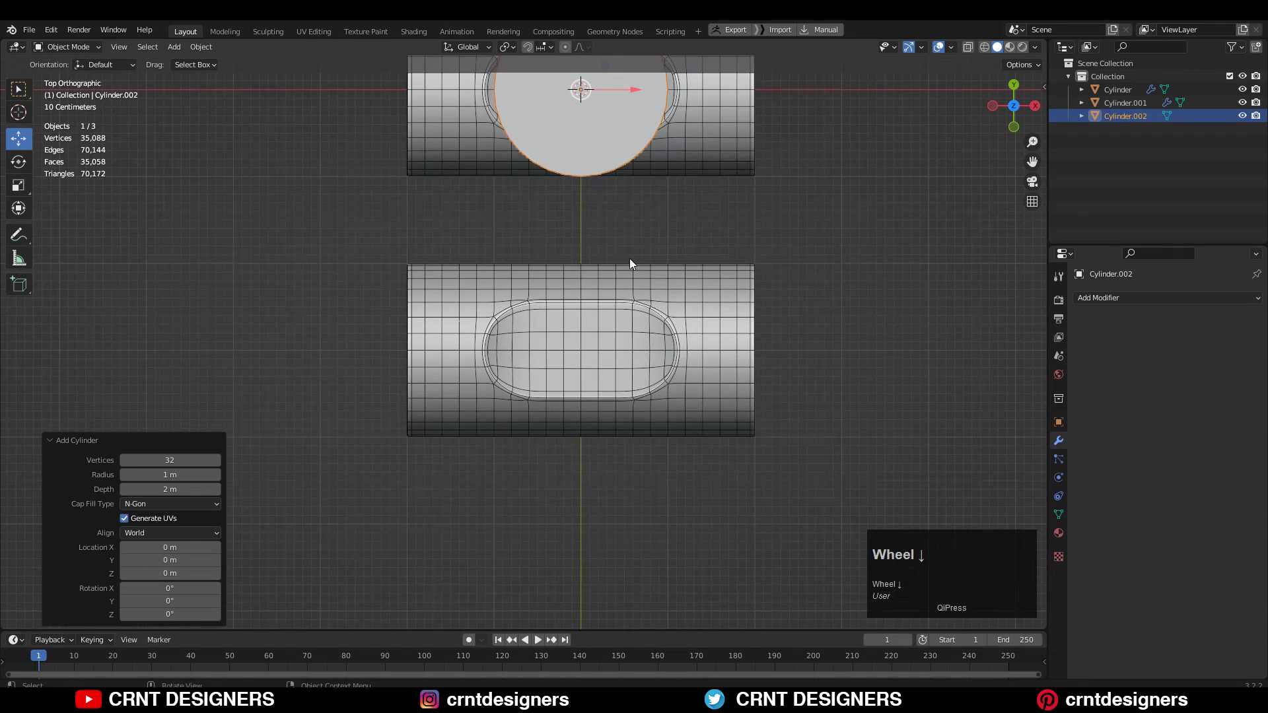
click(170, 460)
text(10)
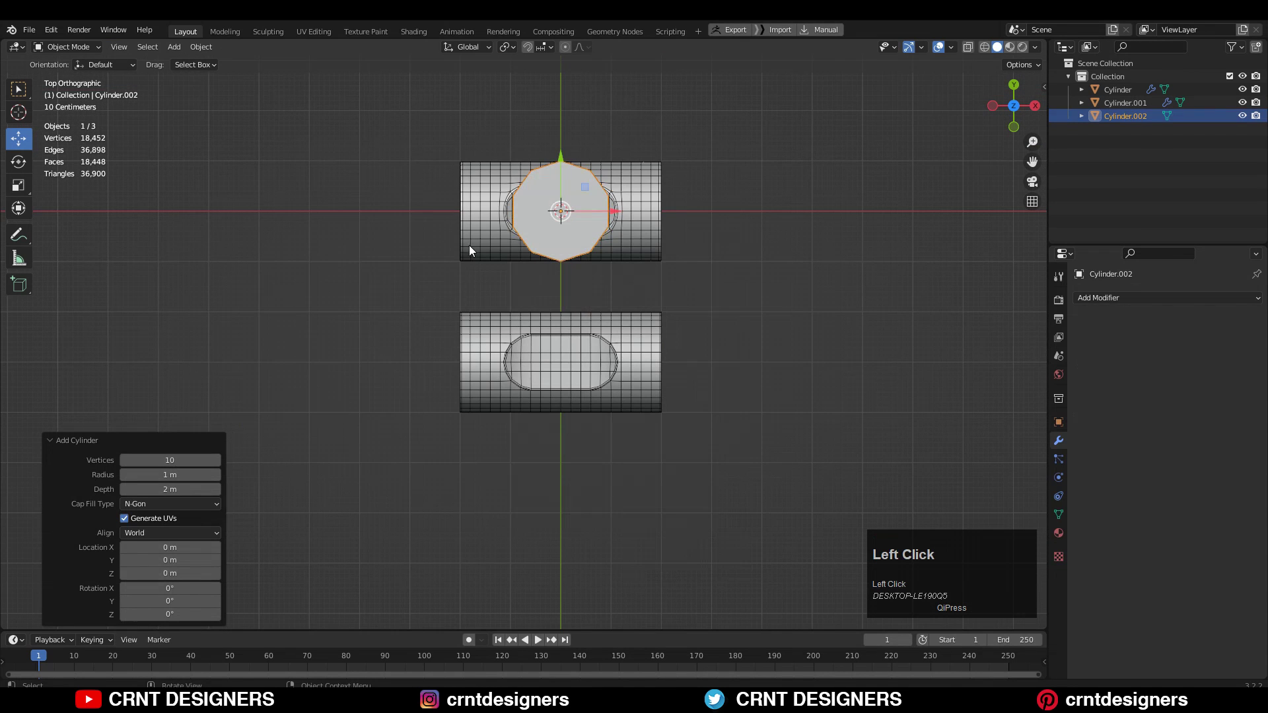
Move the new cylinder -3 m along Y onto the duplicate, scale it to 0.4, rotate it 90° about Z, and shrink it further.
drag(561, 161, 559, 308)
key(s)
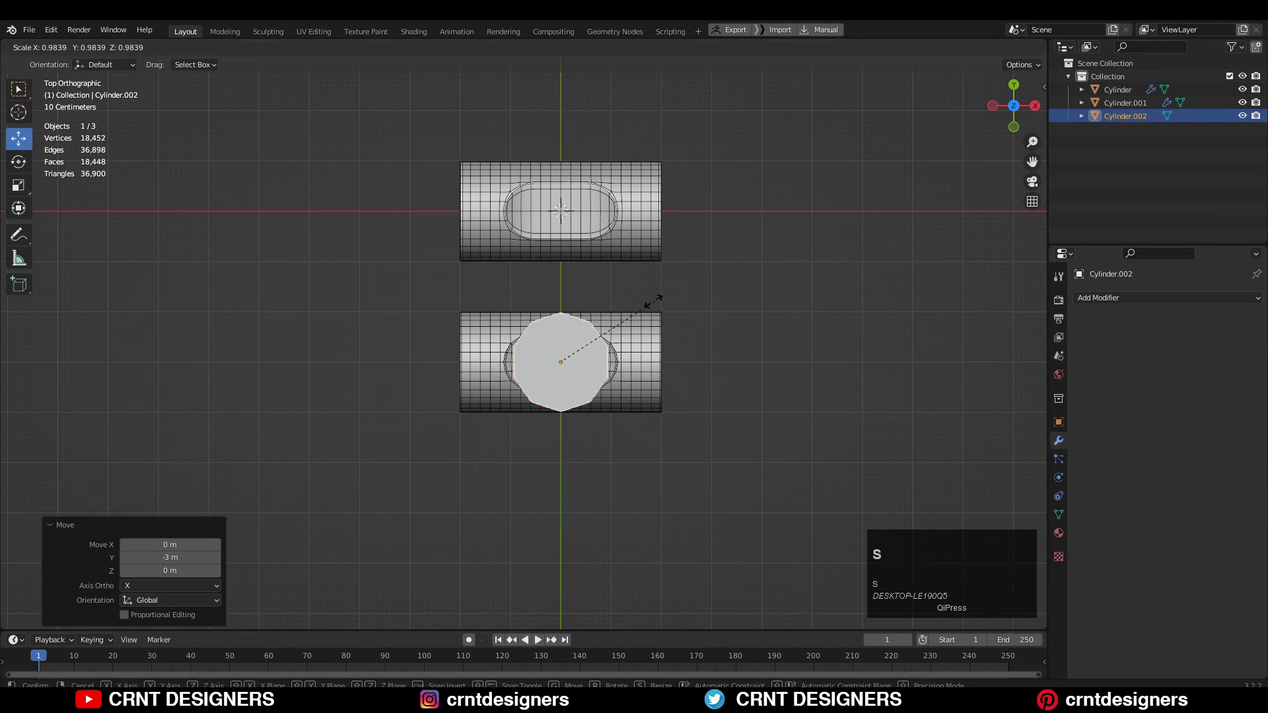
click(595, 320)
scroll(657, 322, up, 5)
key(r)
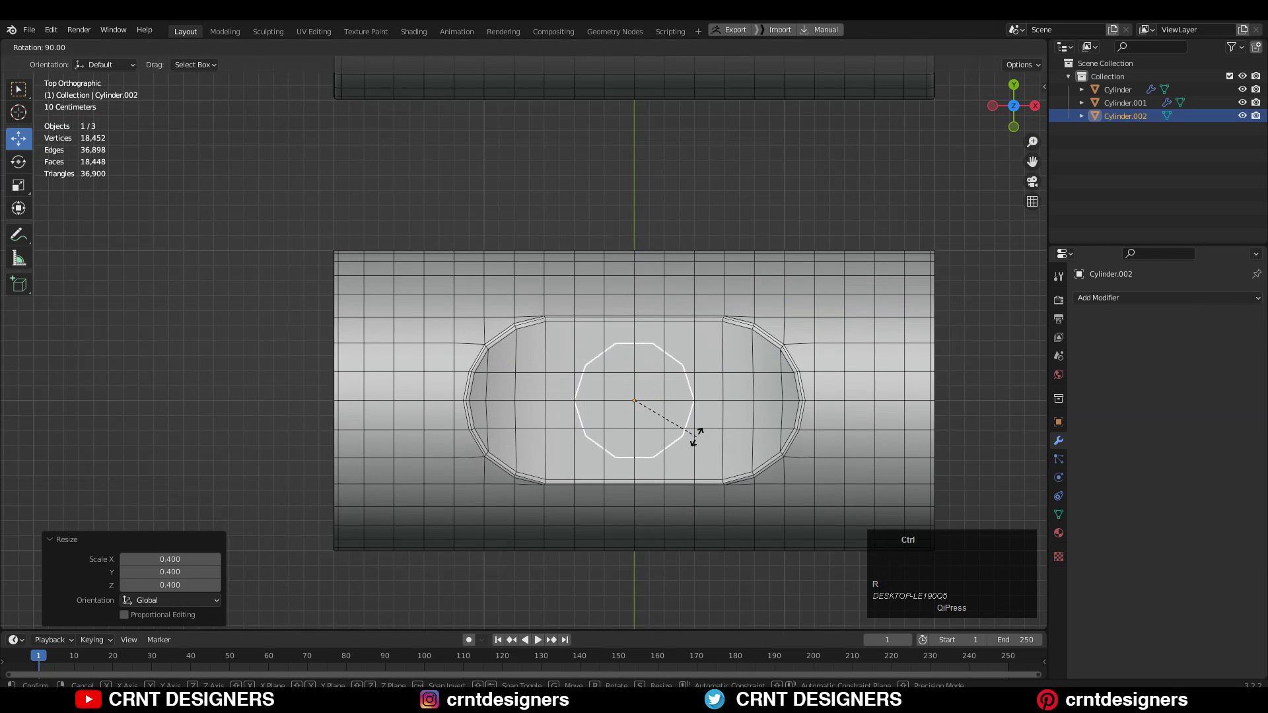
click(700, 443)
key(s)
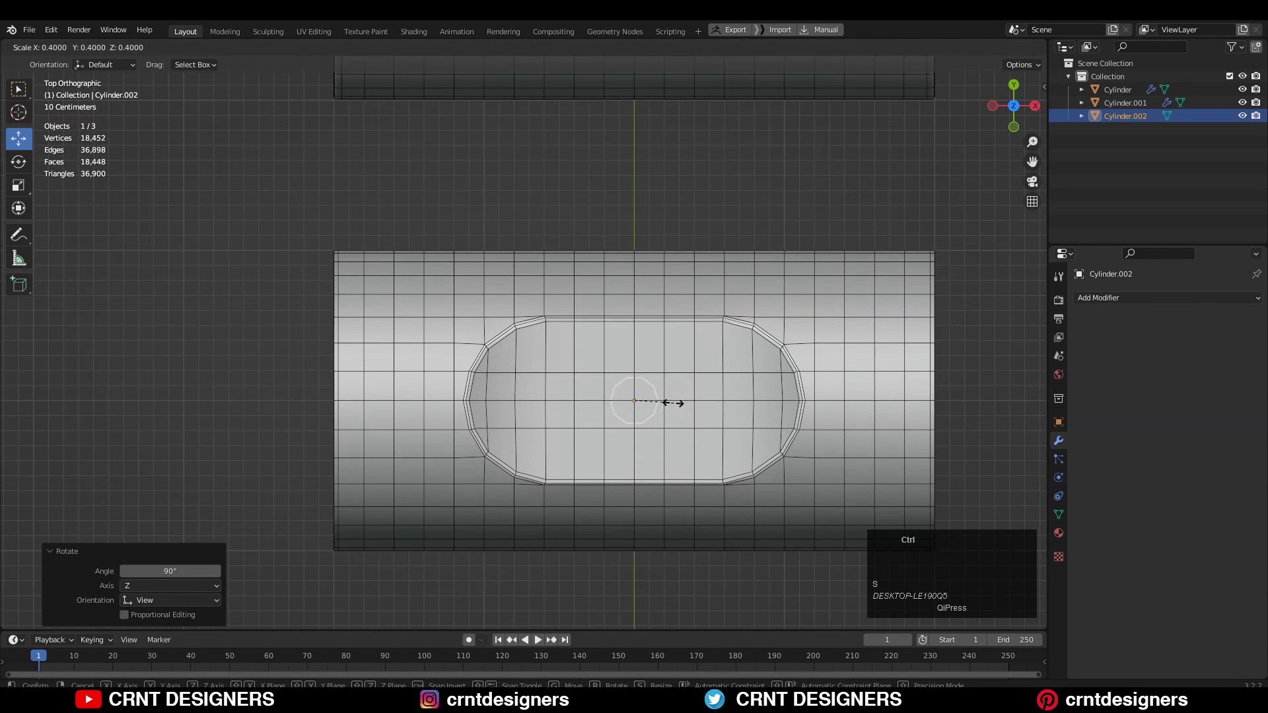
click(674, 402)
Position the ten-sided cylinder above the recess floor's curved -X end and resize it to fit inside the rounded outline.
drag(684, 400, 558, 396)
middle_drag(558, 396, 484, 334)
drag(478, 344, 485, 255)
key(s)
middle_drag(528, 284, 423, 321)
click(513, 311)
drag(412, 325, 417, 322)
middle_drag(422, 316, 550, 222)
key(s)
click(651, 255)
key(s)
shift+click(587, 308)
drag(556, 226, 567, 173)
Delete the small cylinder's side faces and upper cap, keeping only its lower ten-sided face.
key(Tab)
middle_drag(567, 173, 581, 228)
alt+shift+click(573, 201)
shift+click(578, 204)
shift+click(571, 182)
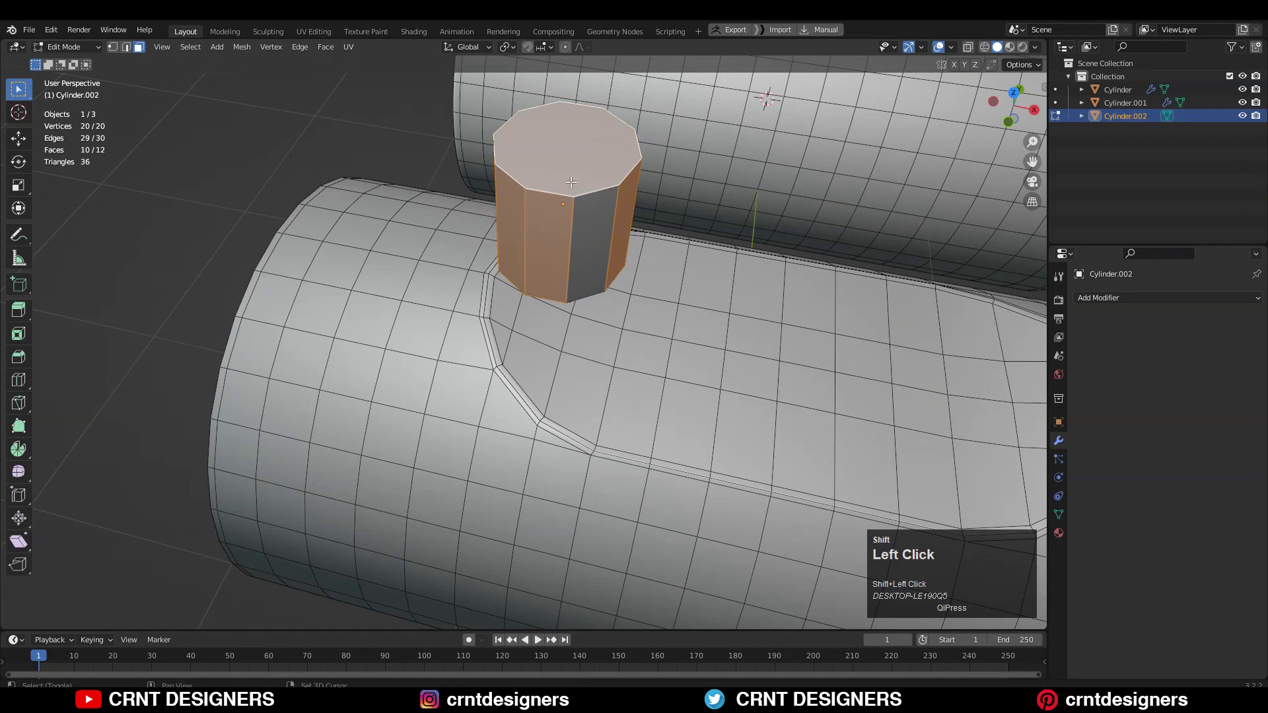
alt+click(570, 228)
shift+click(576, 168)
key(x)
click(577, 170)
key(Tab)
key(Tab)
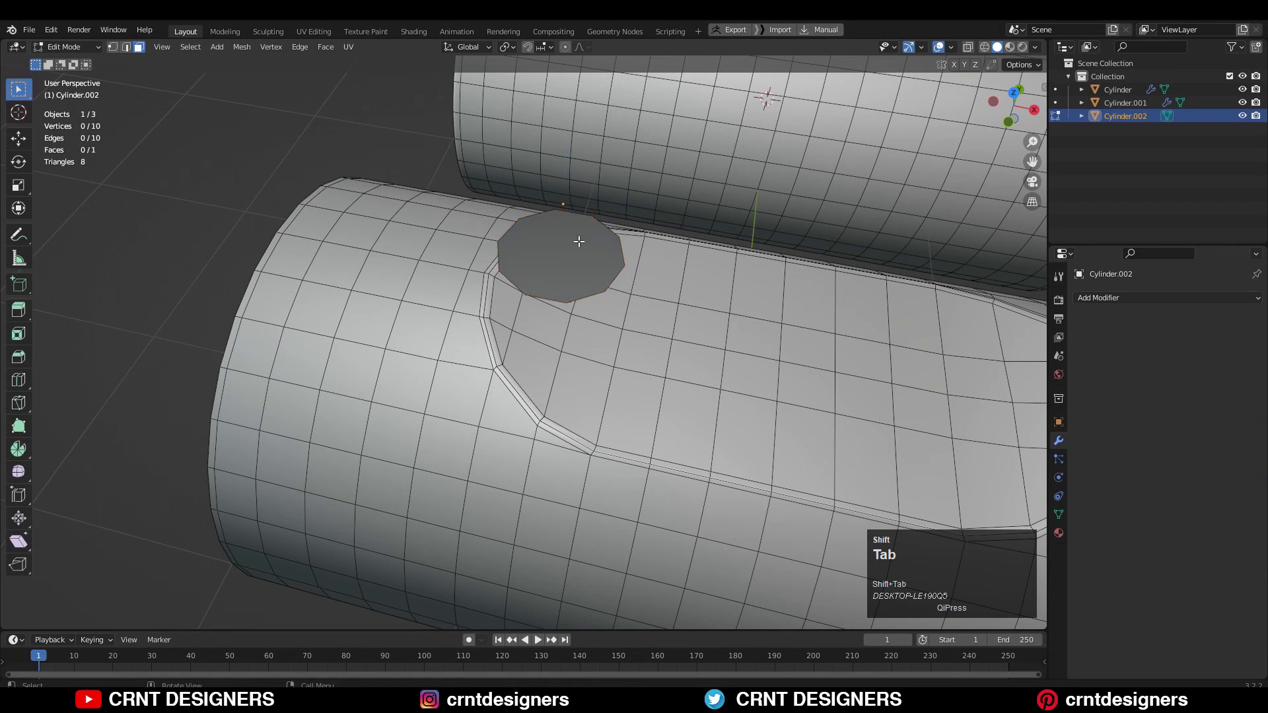
Recalculate the ten-sided face's normal with the Inside option enabled, and return to Object Mode.
key(a)
key(alt+n)
click(574, 252)
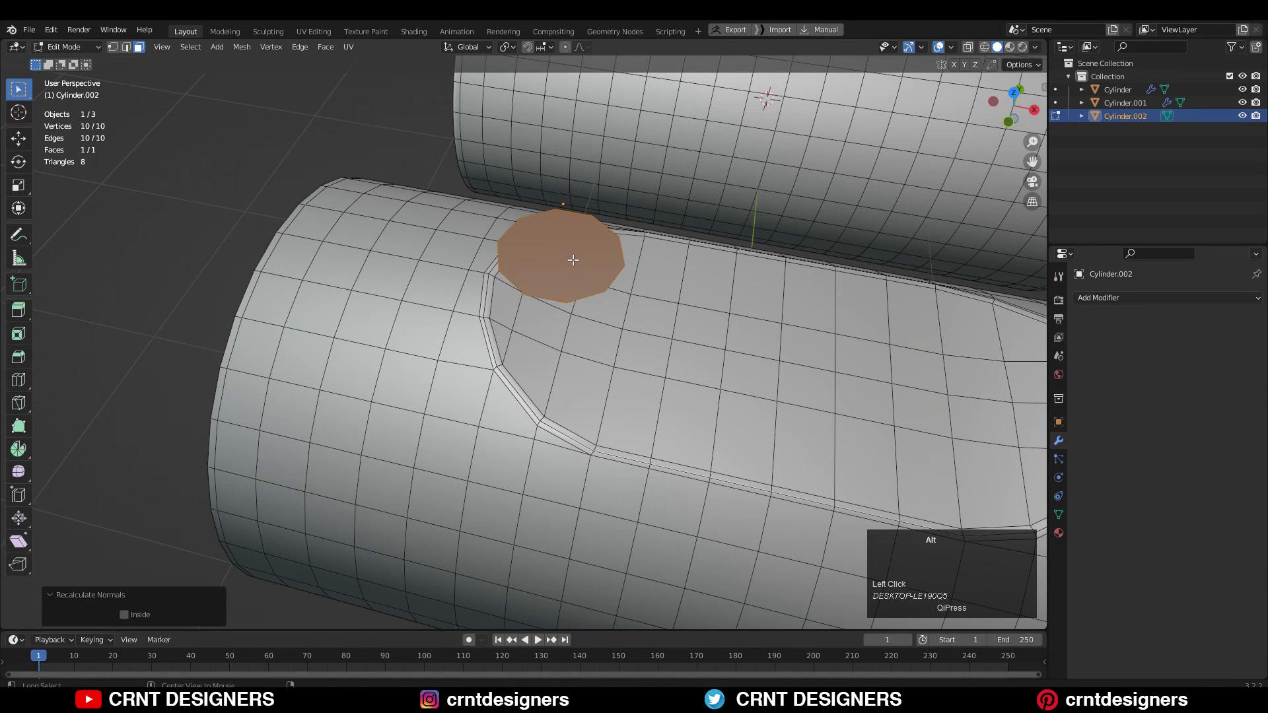
click(124, 613)
key(Tab)
click(404, 155)
click(578, 263)
Divide the ten-sided disc into six faces by connecting two parallel vertex pairs and one pair running perpendicular to them.
key(Tab)
middle_drag(578, 263, 496, 291)
key(1)
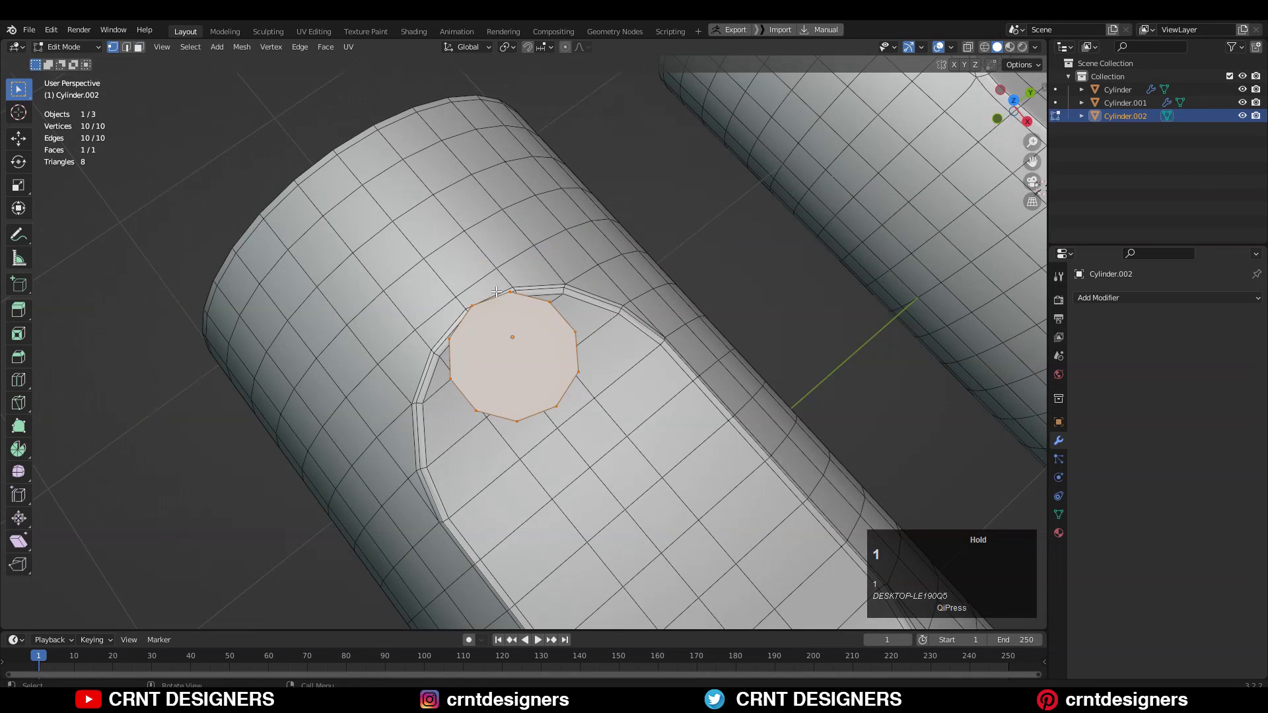
shift+click(551, 391)
right_click(531, 352)
shift+click(472, 409)
right_click(503, 368)
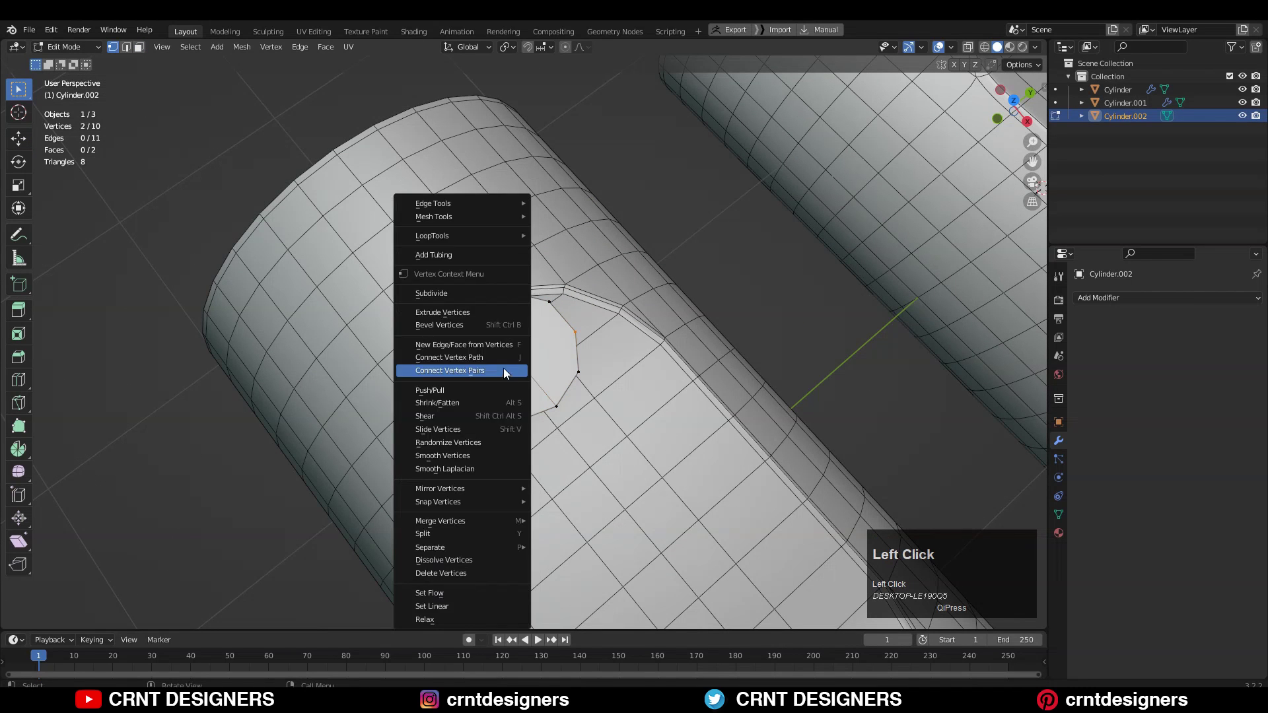
click(503, 368)
click(550, 308)
shift+click(453, 379)
right_click(517, 325)
click(517, 325)
key(Tab)
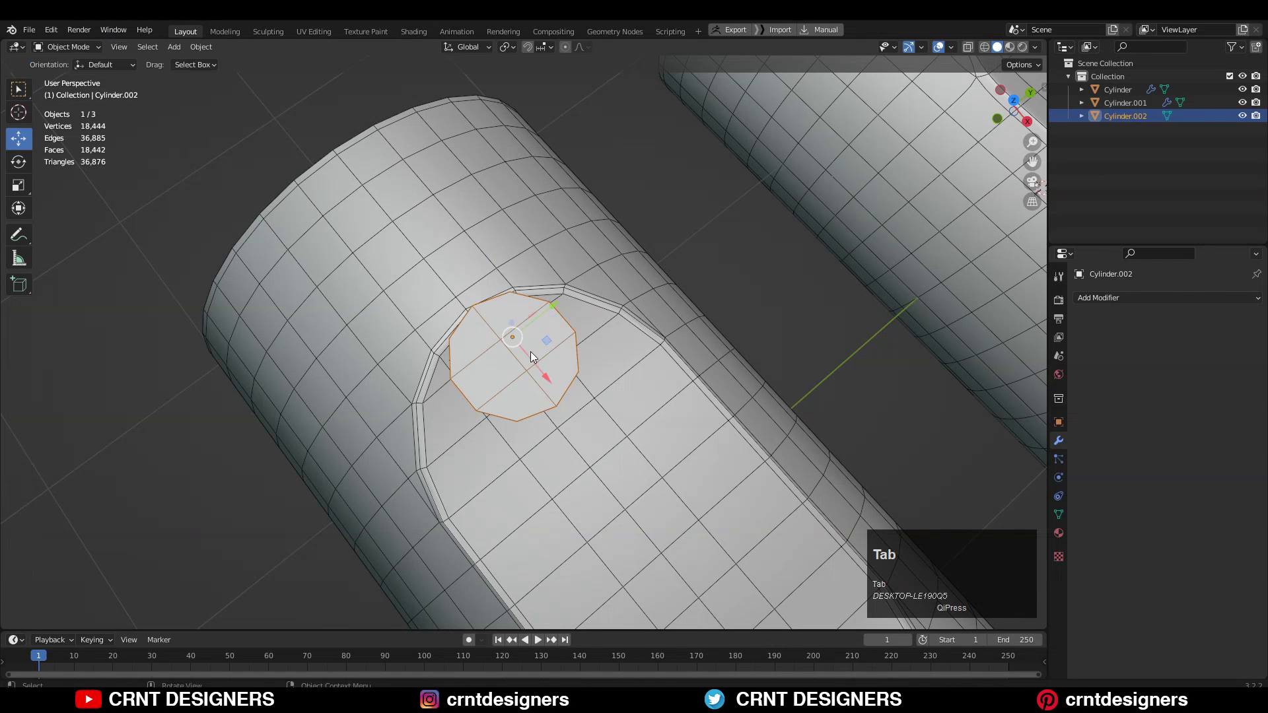
Add a Shrinkwrap modifier to the disc and set its origin to geometry.
middle_drag(529, 351, 892, 257)
click(1121, 298)
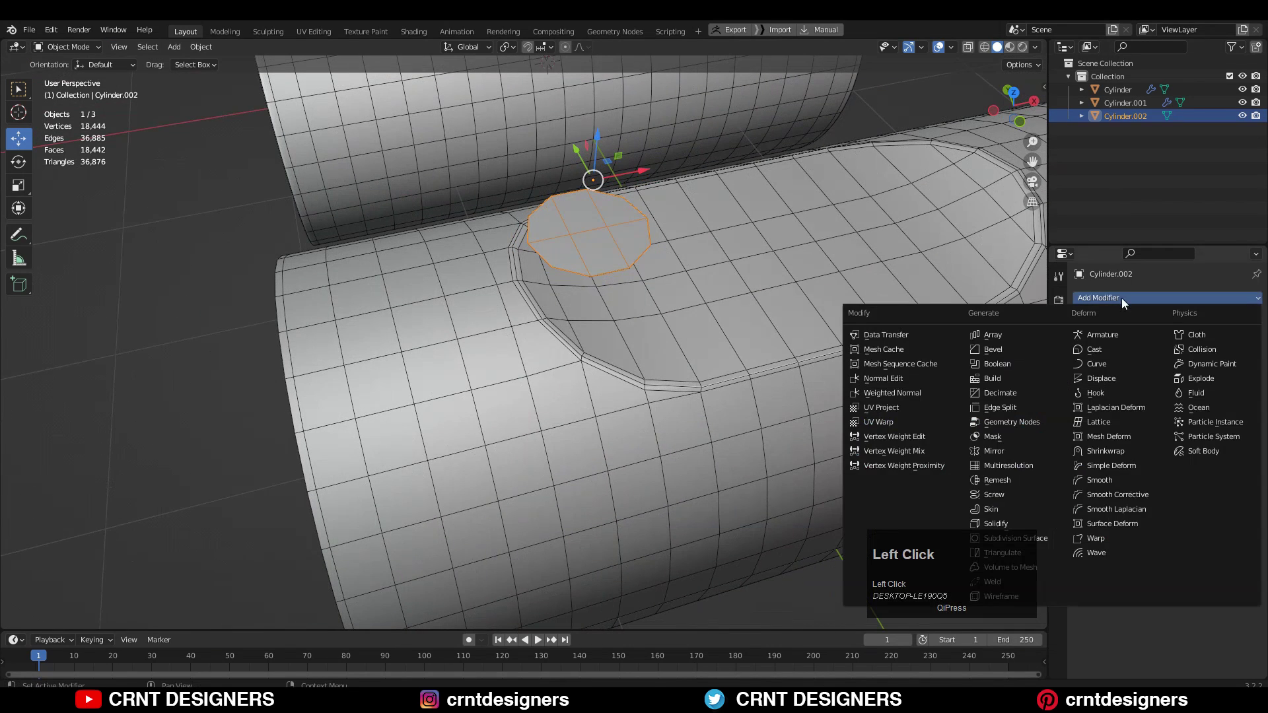
click(1111, 451)
right_click(528, 226)
mouse_move(528, 226)
click(687, 242)
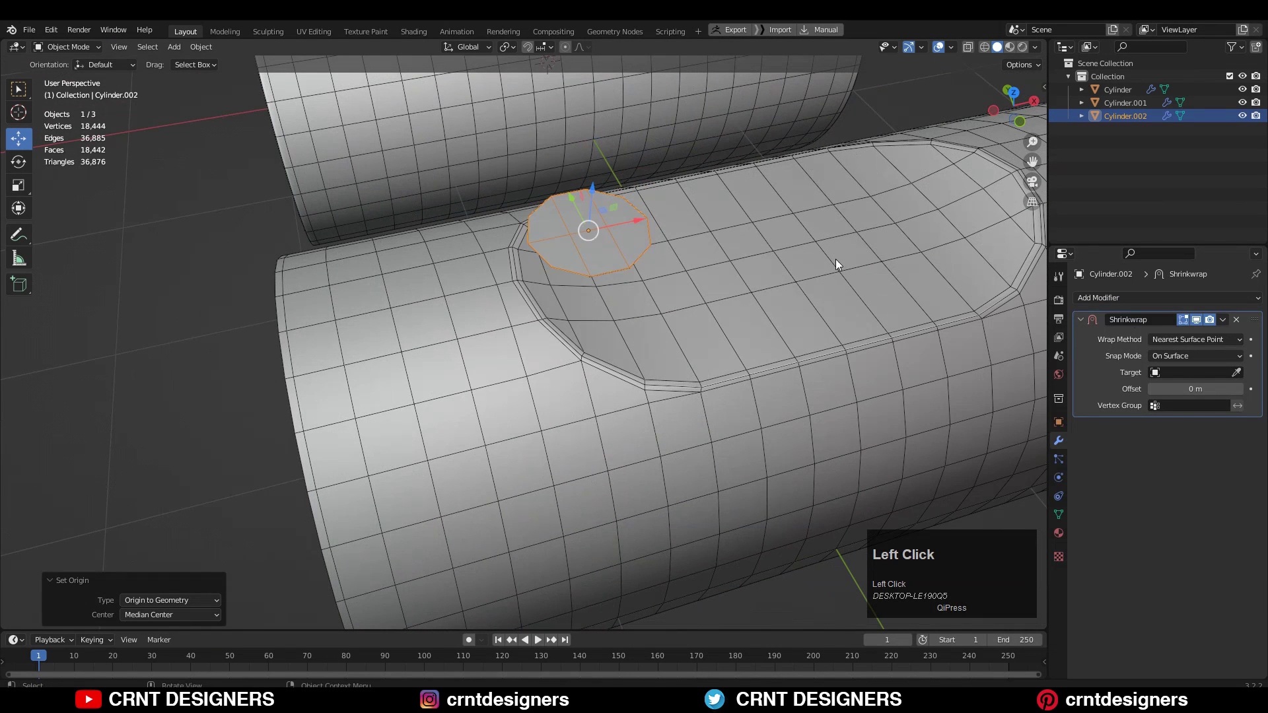
Set the Shrinkwrap to project onto Cylinder.001 along Z, with Negative enabled and Positive disabled.
click(1230, 372)
click(1142, 406)
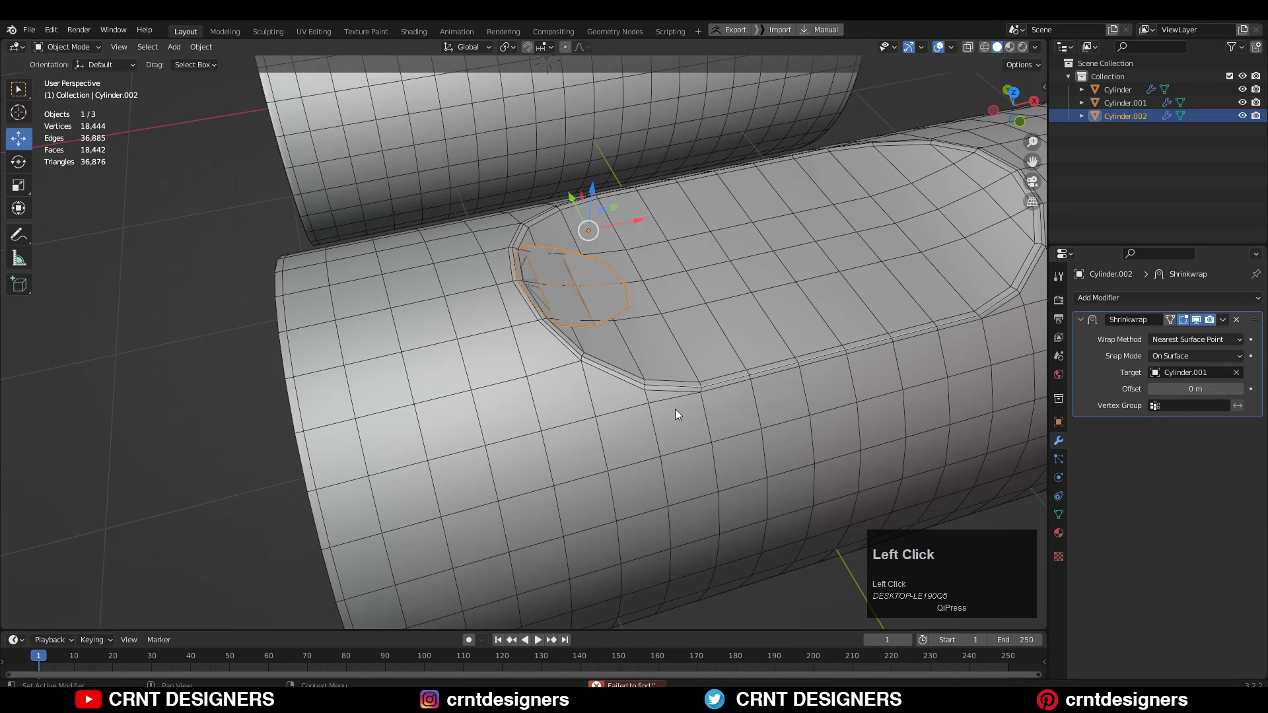
click(1187, 371)
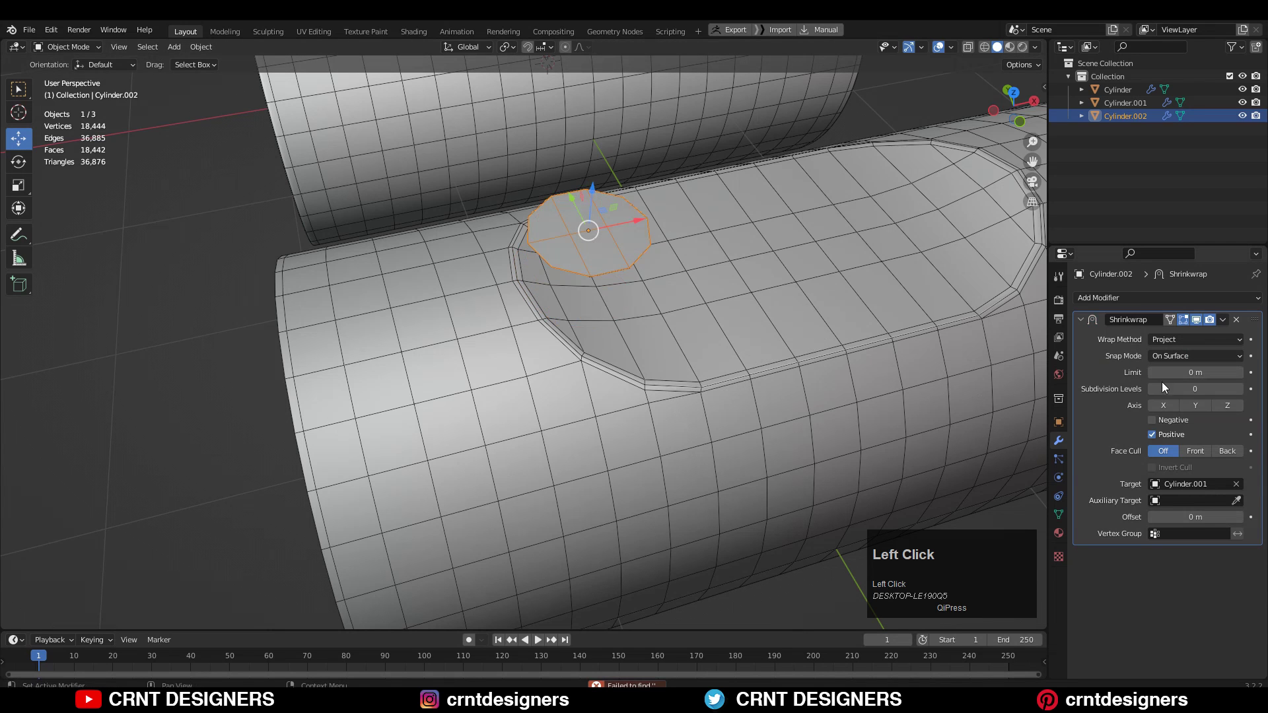
click(1151, 435)
click(1152, 420)
Adjust the projected disc's position on the recess floor and scale it to 0.967.
middle_drag(581, 278, 392, 287)
drag(544, 344, 545, 347)
key(s)
click(621, 284)
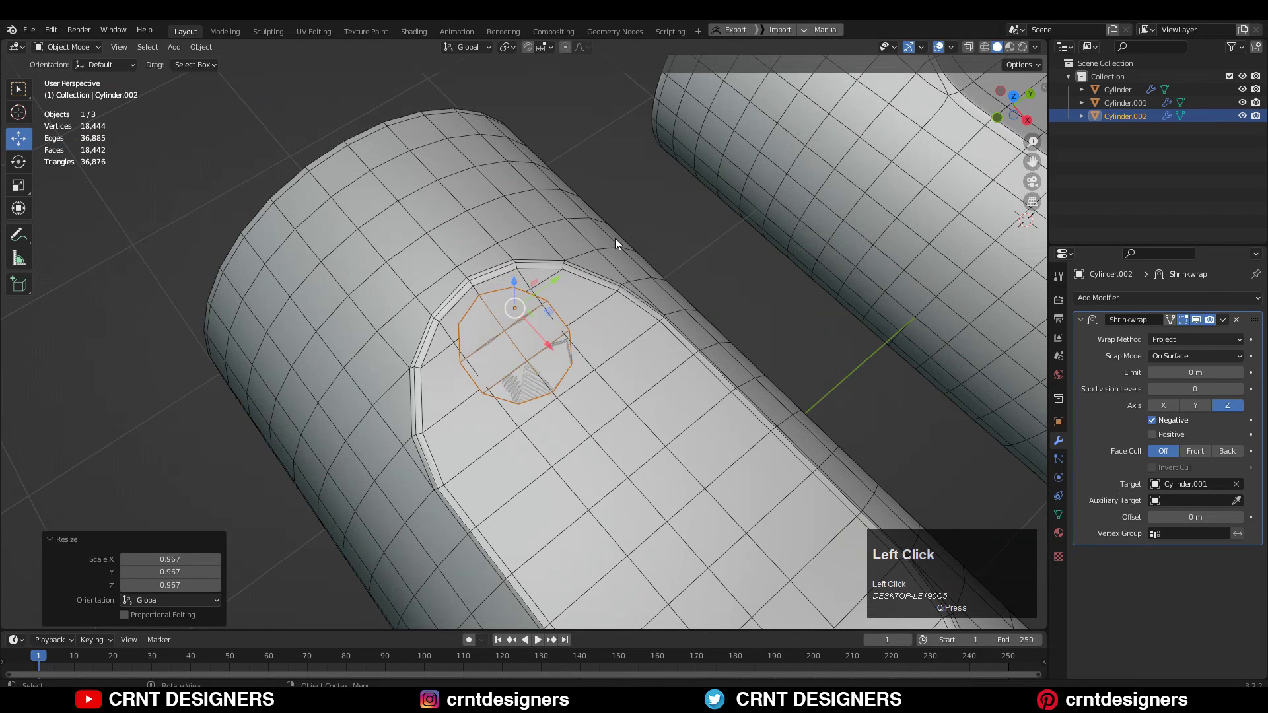
click(616, 241)
click(552, 308)
Apply the disc's Shrinkwrap modifier and inspect the resulting mesh in Edit Mode.
middle_drag(555, 308, 706, 224)
click(1222, 320)
click(1205, 335)
key(Tab)
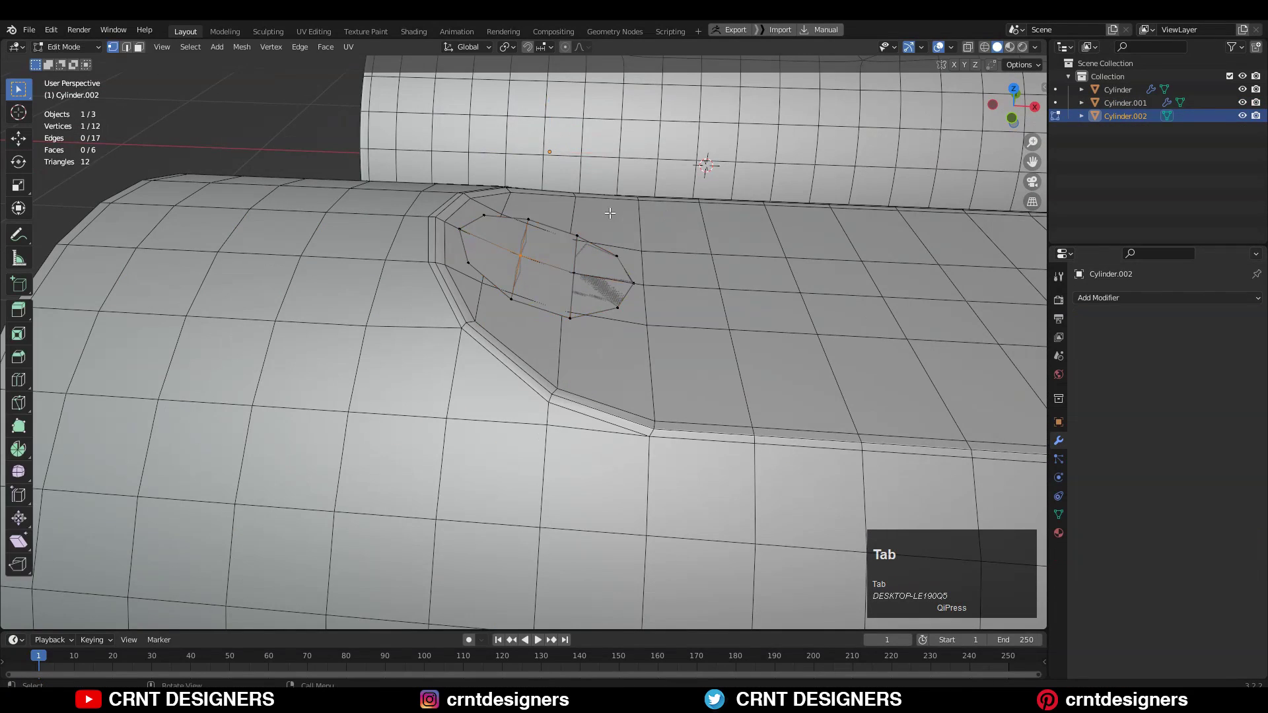
middle_drag(600, 261, 535, 307)
key(Tab)
Delete the faces of the duplicate's recess floor around and beneath the disc at the curved -X end.
click(612, 264)
key(Tab)
key(3)
click(608, 247)
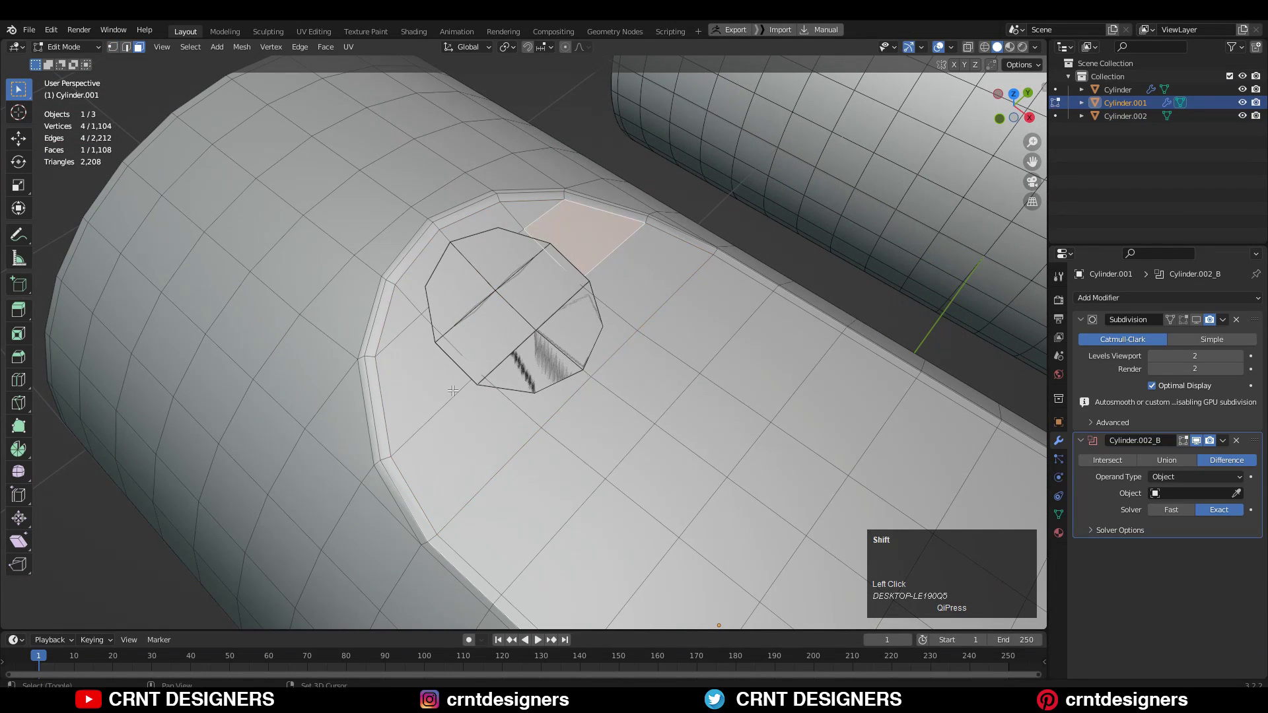
shift+click(452, 391)
shift+click(420, 284)
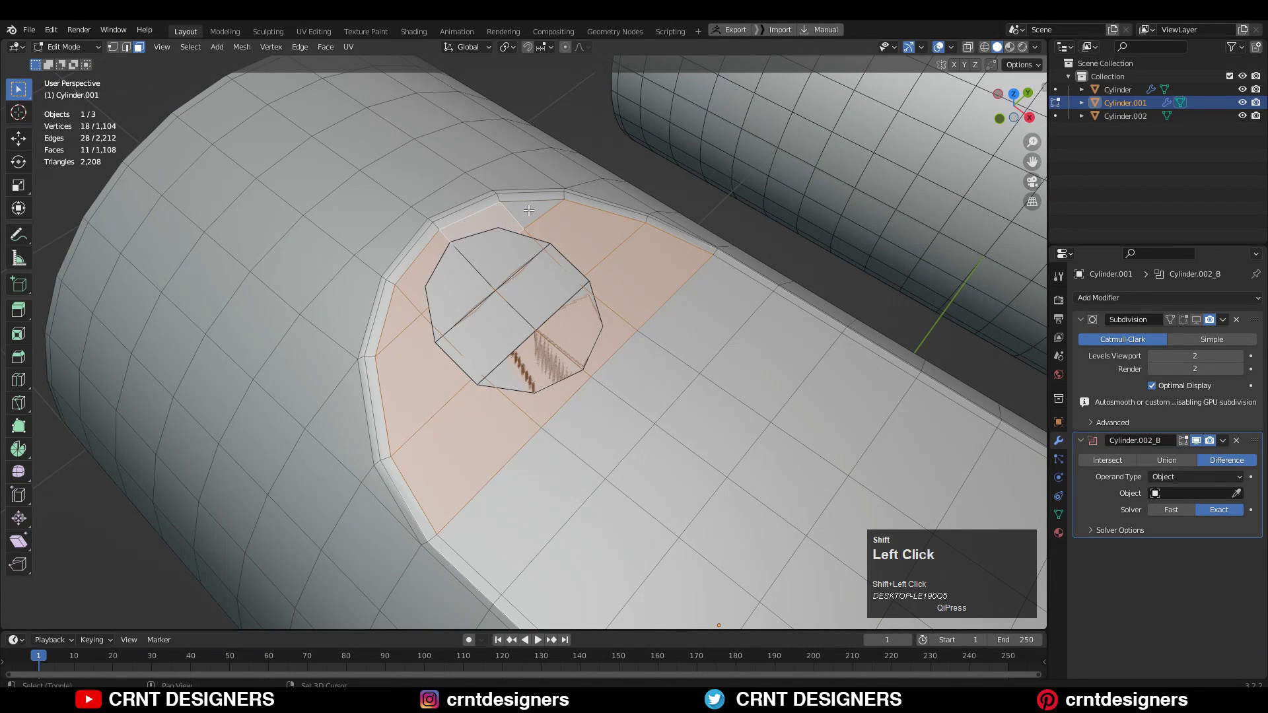
key(x)
click(552, 237)
key(Tab)
Join the disc with the duplicate cylinder and open the combined mesh in Edit Mode.
click(592, 334)
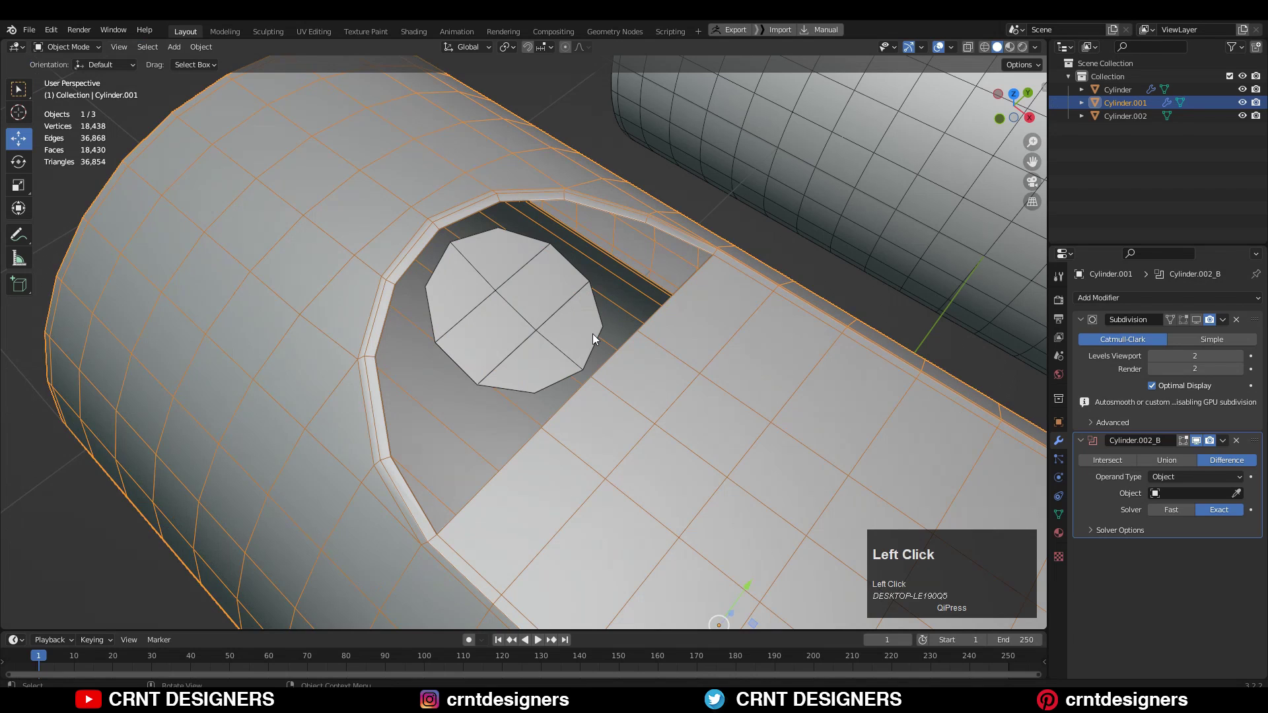
right_click(684, 298)
click(679, 276)
key(Tab)
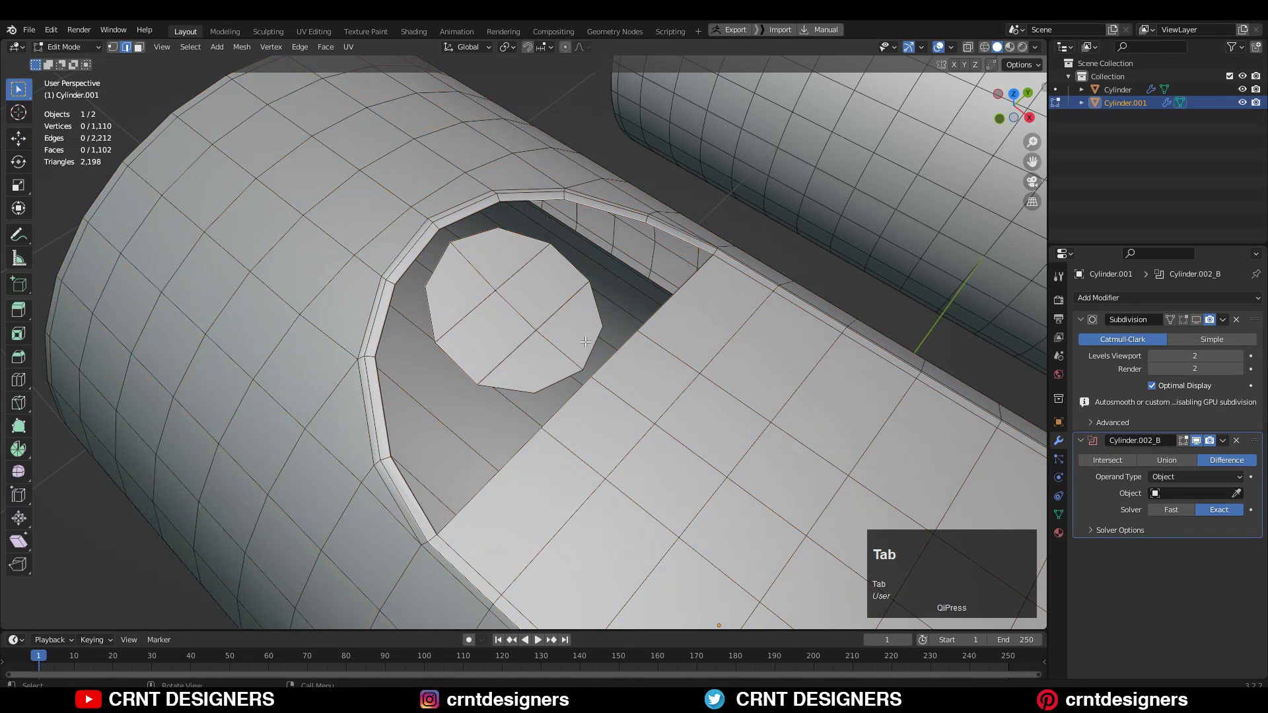
Fill the gap between the disc, the recess's curved rim and the remaining floor with faces.
shift+click(576, 398)
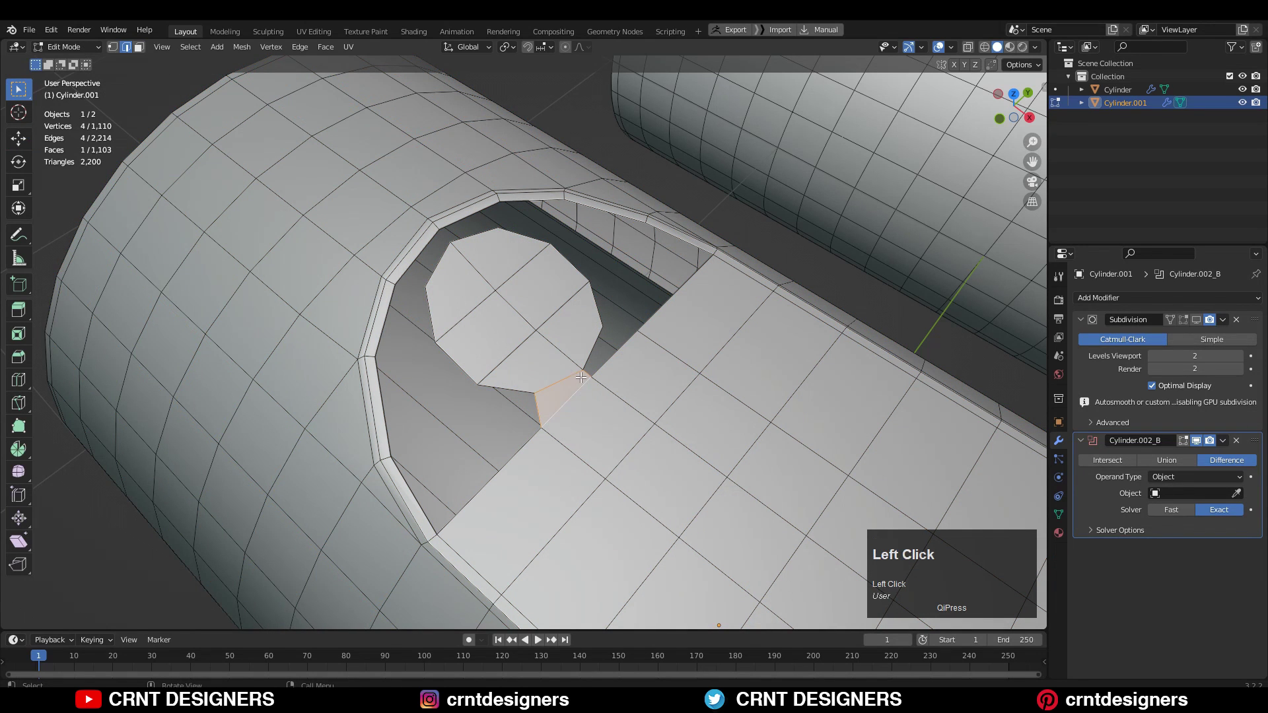
middle_drag(617, 322, 422, 264)
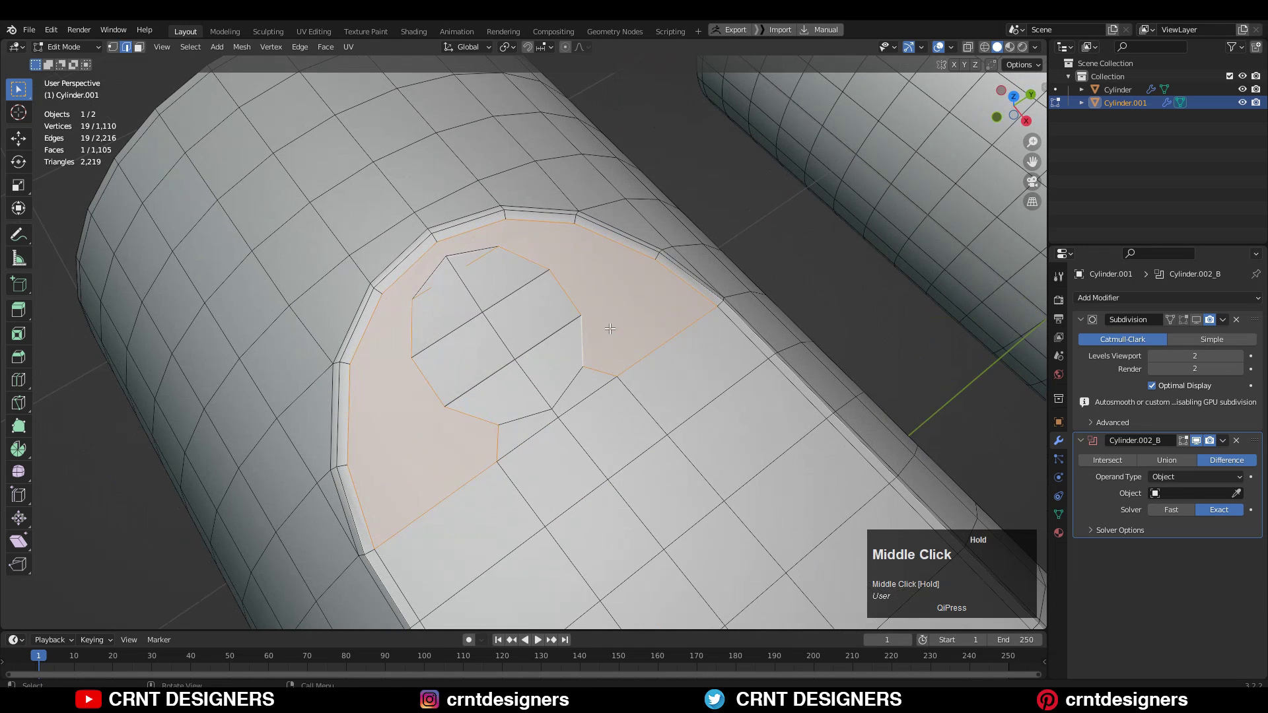
click(411, 257)
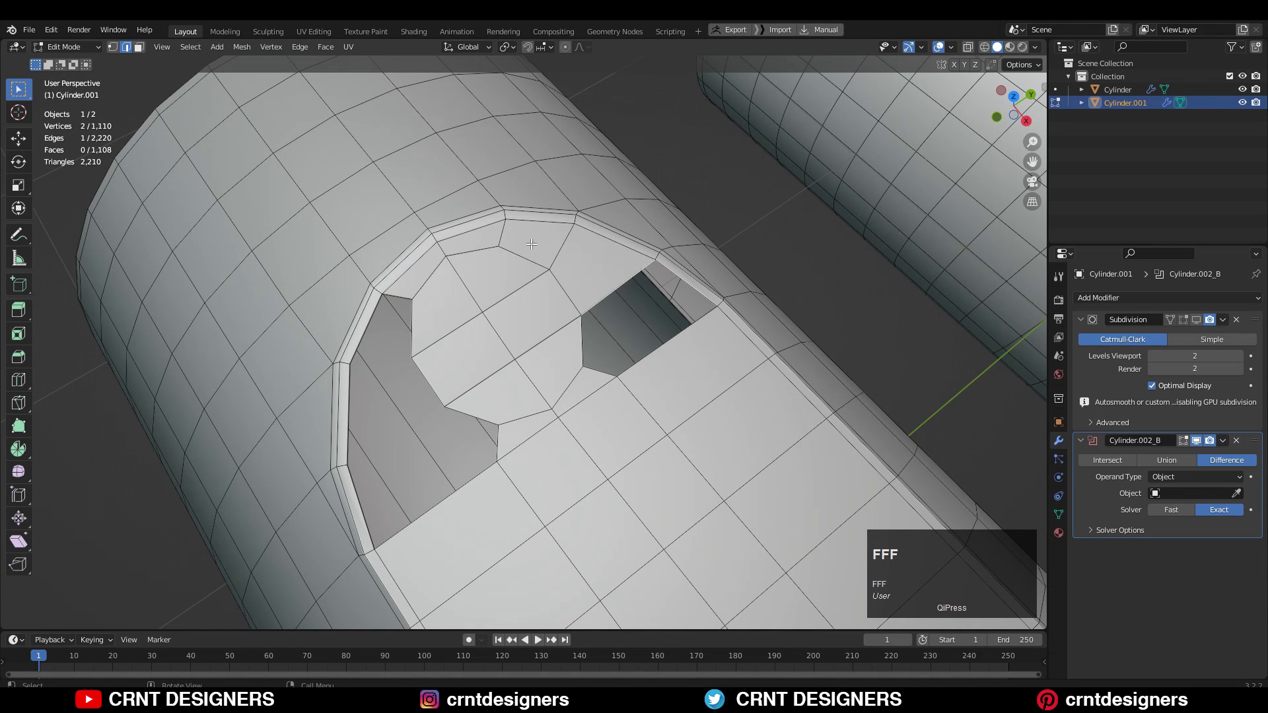
key(f)
key(f)
key(f)
middle_drag(527, 427, 585, 427)
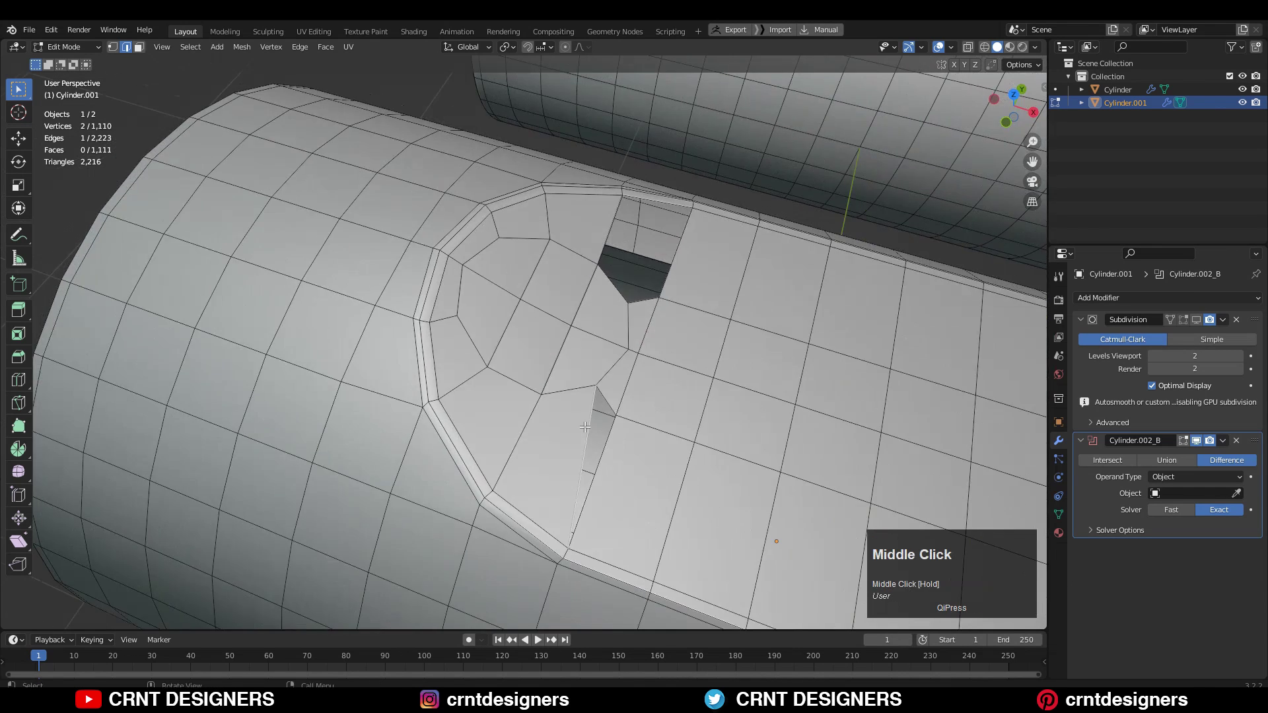
shift+middle_drag(512, 396, 466, 373)
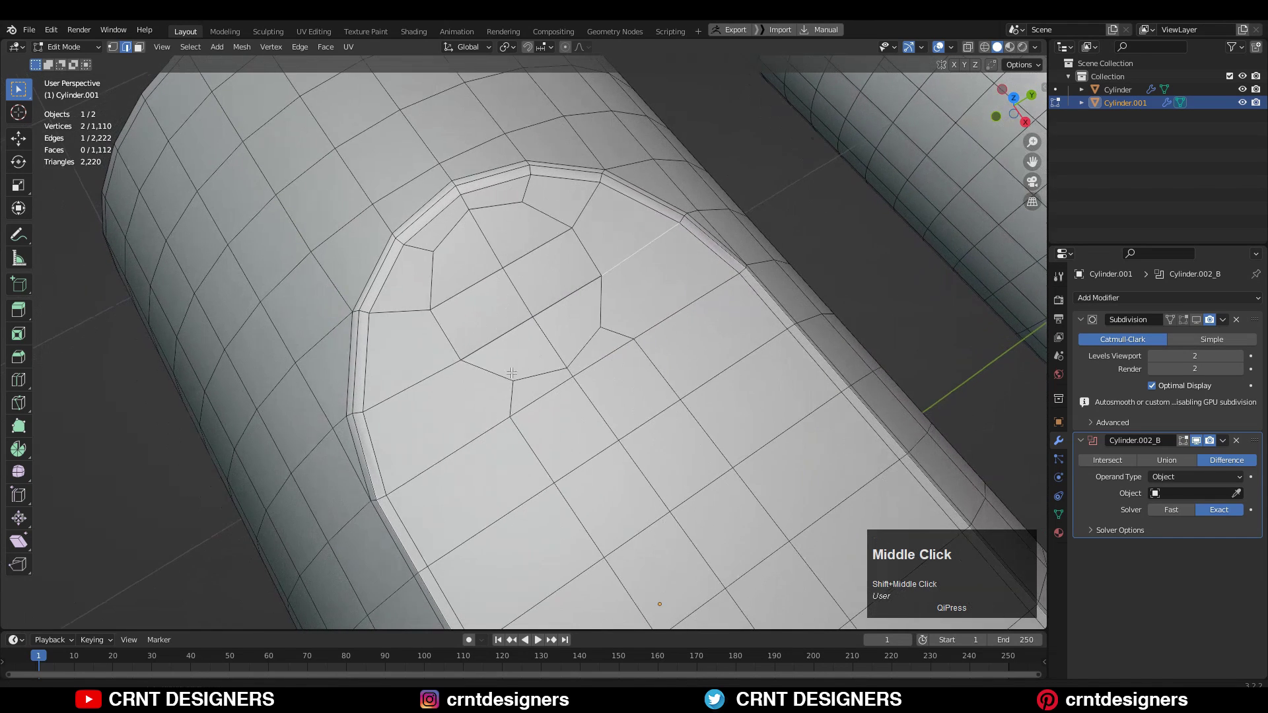
Add a centred loop cut along each side of the recess floor and connect its end vertices to the disc's outline.
key(ctrl+r)
click(686, 317)
right_click(687, 317)
key(1)
click(465, 429)
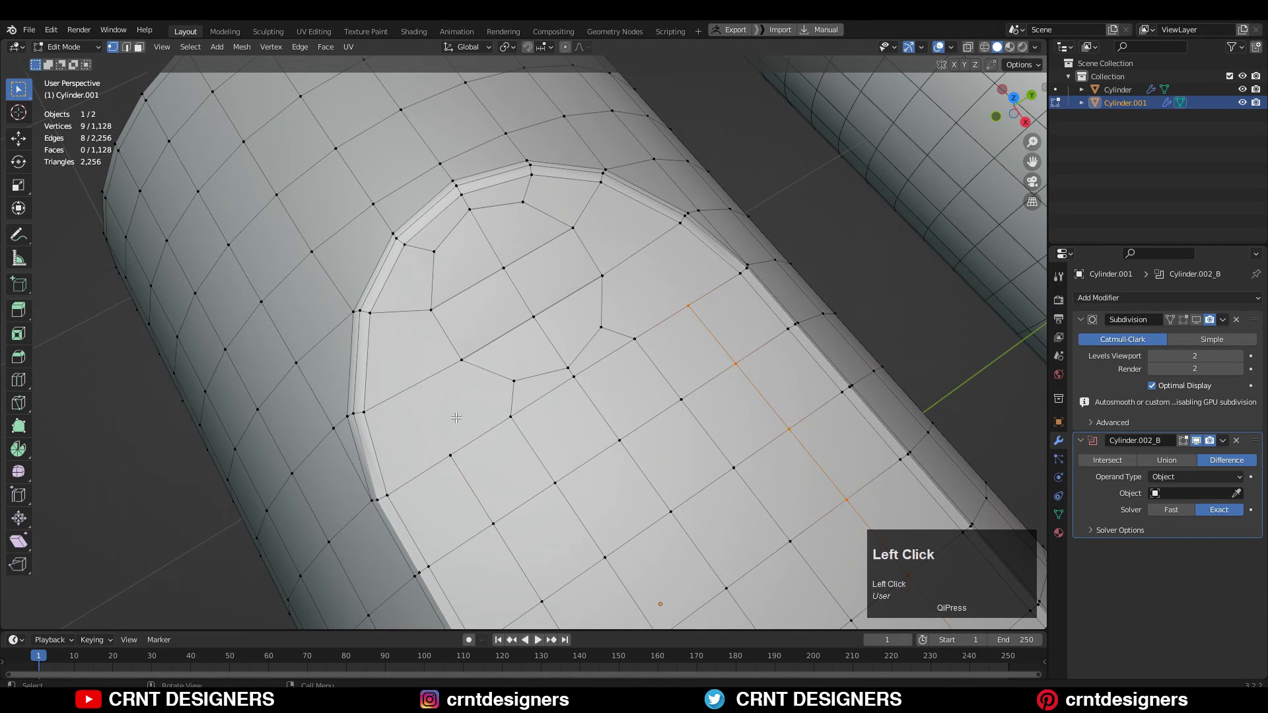
shift+click(460, 373)
right_click(459, 374)
click(459, 374)
right_click(620, 293)
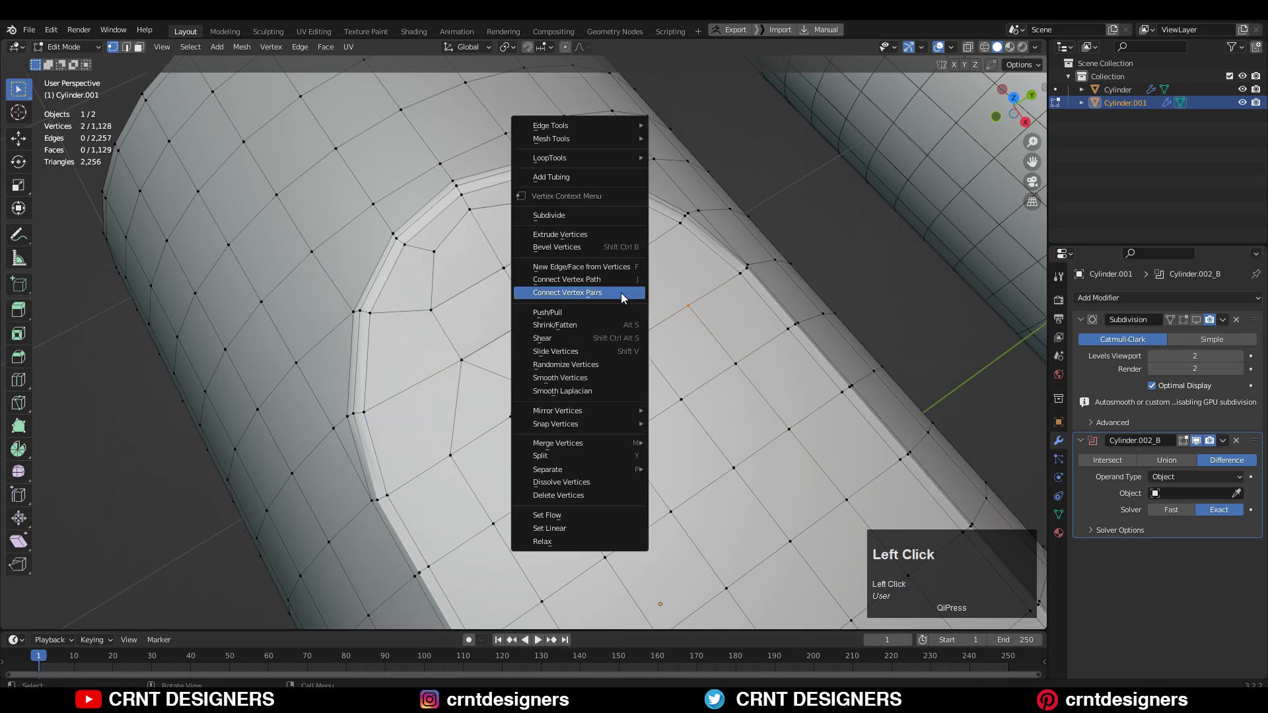
Even out the outline of the disc's six selected faces with LoopTools Circle.
scroll(620, 293, down, 5)
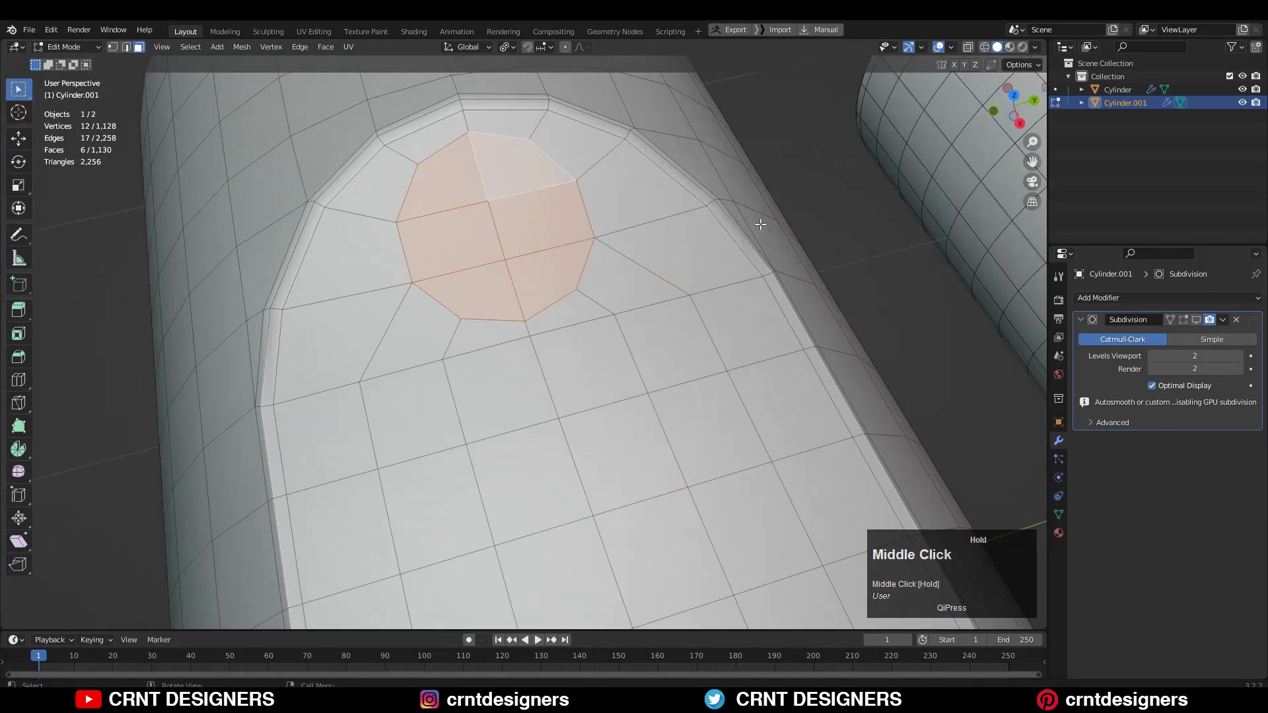
right_click(760, 224)
mouse_move(765, 224)
click(824, 239)
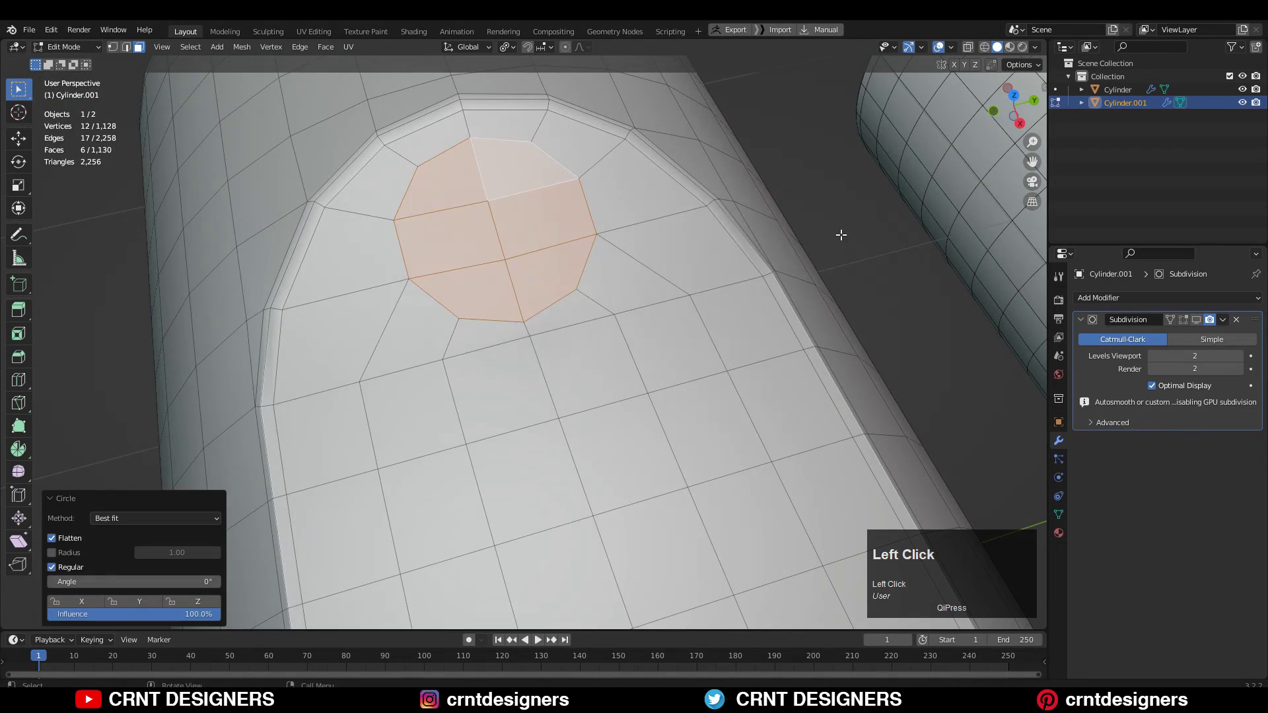
middle_drag(819, 239, 700, 226)
Inset the circular faces slightly, sink them about 0.036 m with Shrink/Fatten, and scale the pocket's floor down slightly.
key(i)
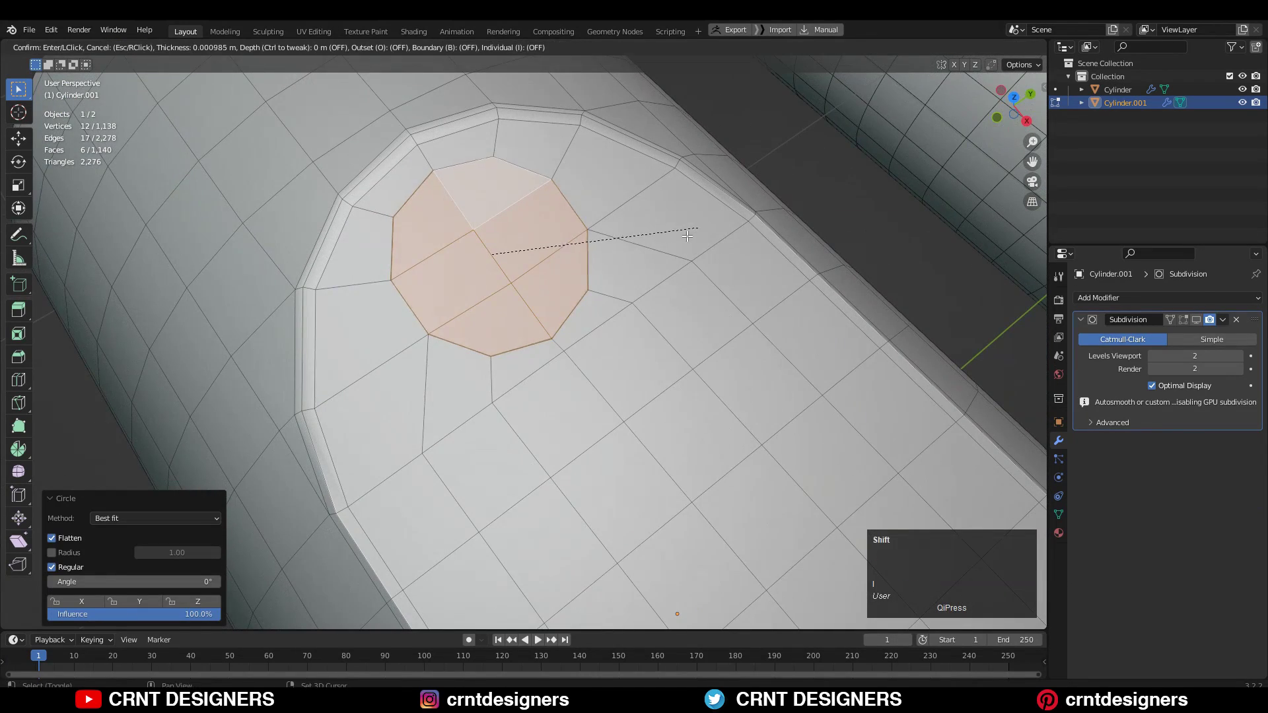
click(686, 236)
key(alt+s)
click(683, 198)
key(s)
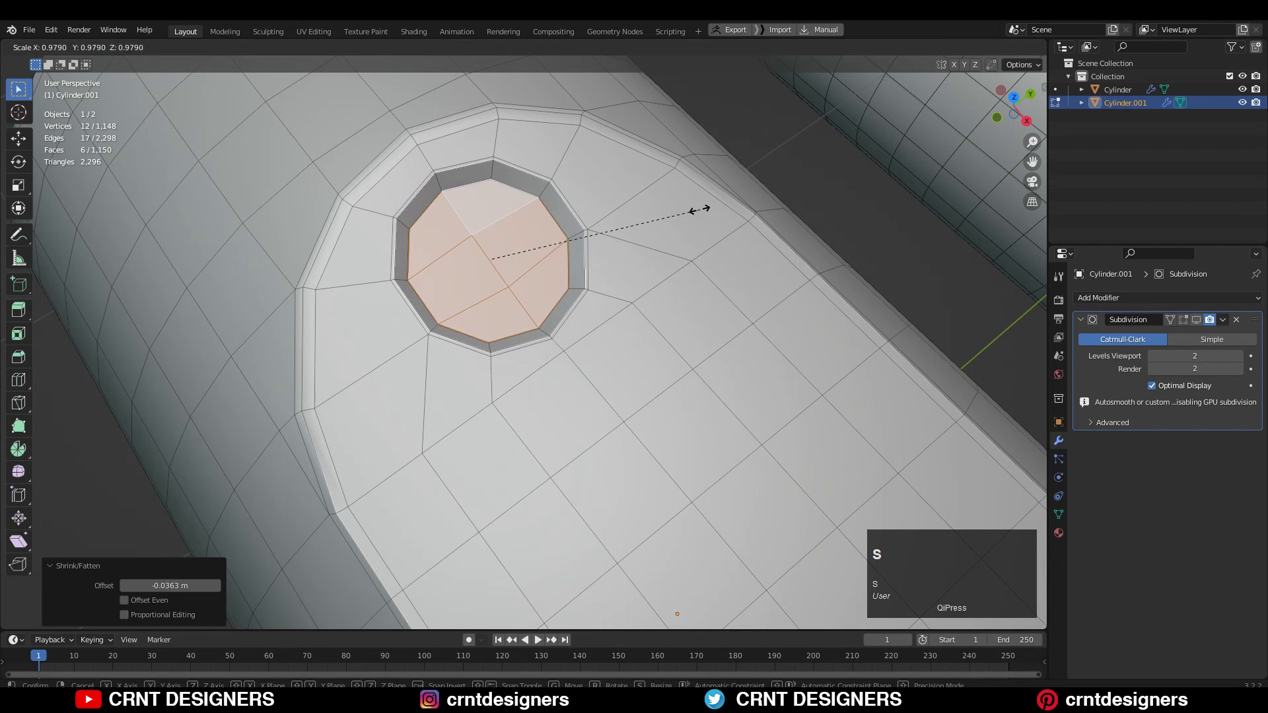
click(700, 210)
Turn the duplicate's Subdivision viewport display back on in Object Mode and inspect the circular pocket with overlays hidden.
key(Tab)
scroll(704, 212, down, 1)
click(1196, 320)
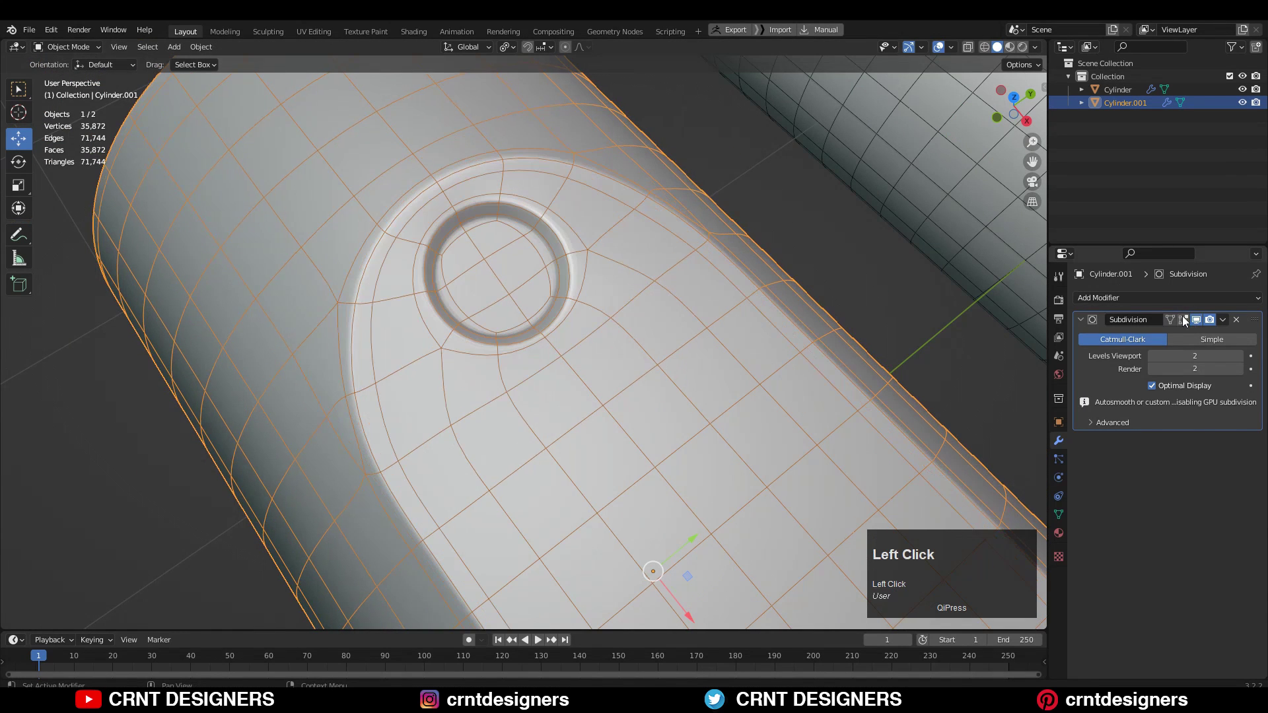
click(944, 46)
scroll(664, 213, down, 3)
middle_drag(663, 213, 633, 351)
scroll(711, 222, up, 3)
scroll(915, 89, up, 1)
click(939, 46)
middle_drag(485, 330, 632, 234)
Symmetrize the whole mesh along X to copy the circular pocket to the recess's opposite end.
key(KP_7)
key(Tab)
key(a)
click(242, 47)
click(260, 248)
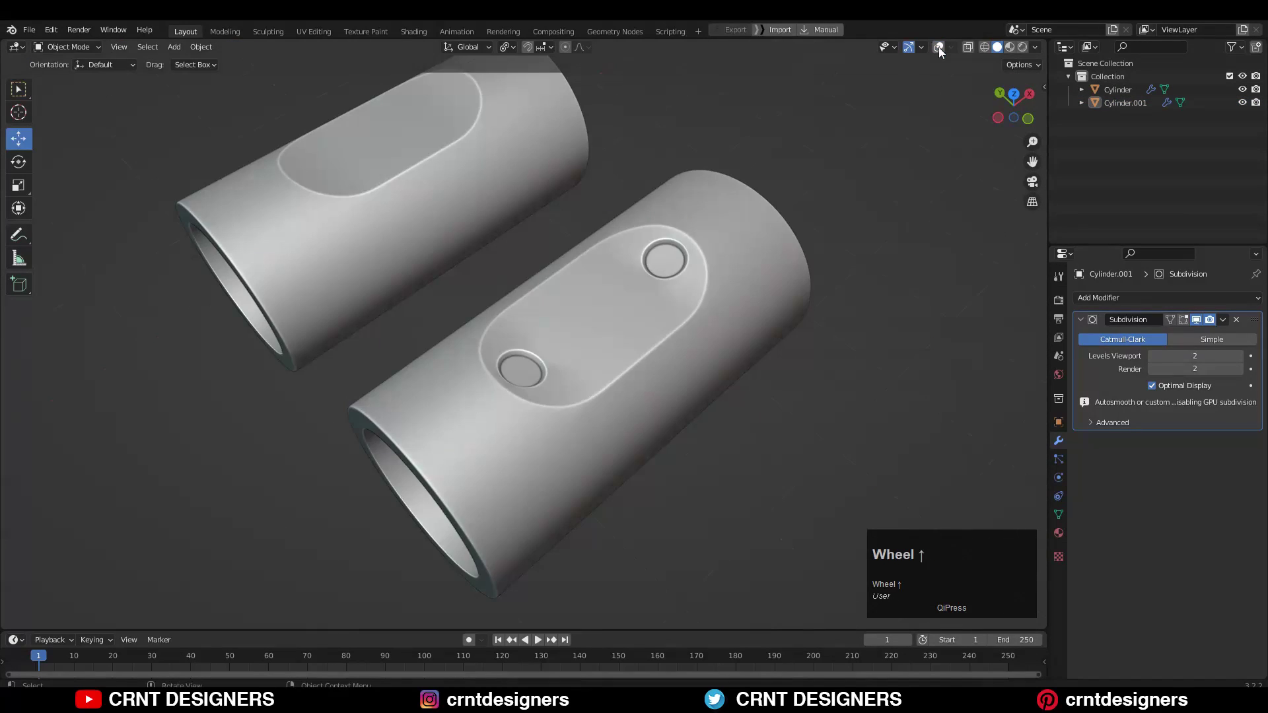
Edge-slide the four-edge line crossing the recess floor beside the -X pocket by about -0.2 and inspect its shading with overlays hidden.
click(687, 308)
middle_drag(687, 308, 582, 358)
scroll(522, 350, up, 2)
ctrl+click(532, 424)
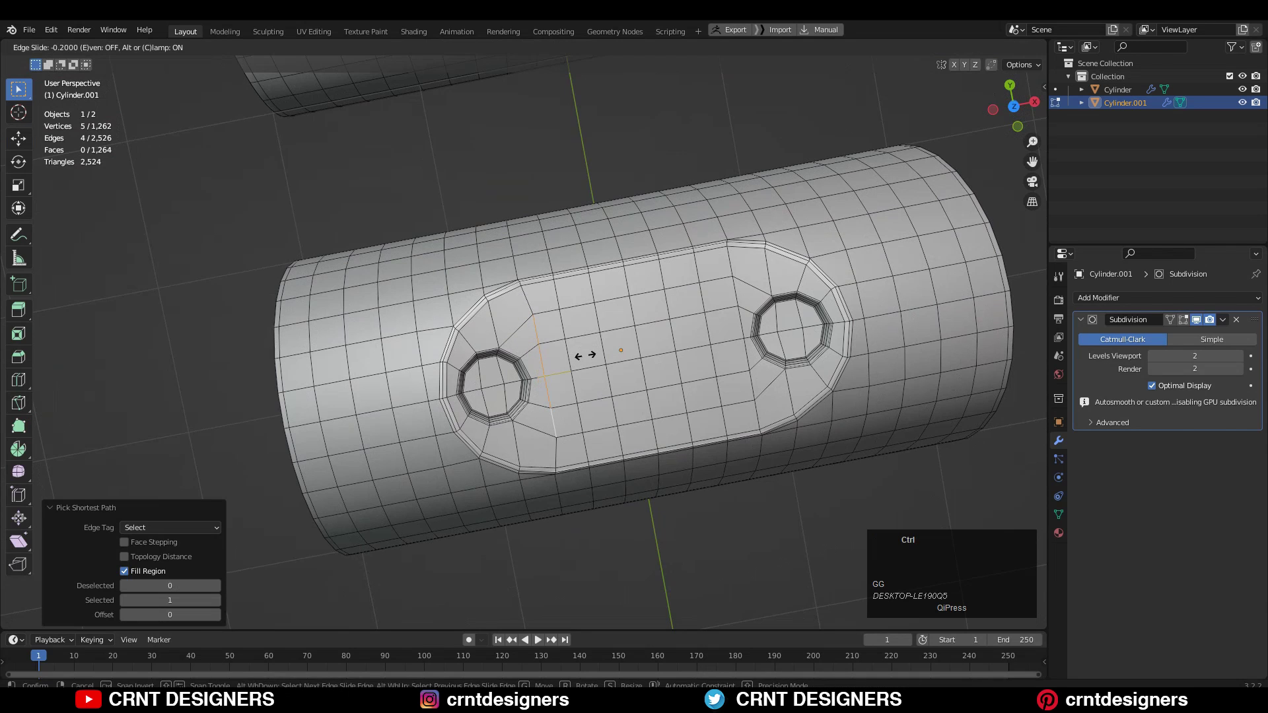
click(584, 355)
key(Tab)
click(938, 46)
middle_drag(830, 193, 734, 345)
Symmetrize the duplicate's whole mesh to carry the edge adjustment to the opposite pocket, and return to Object Mode with overlays shown.
key(Tab)
key(a)
click(938, 47)
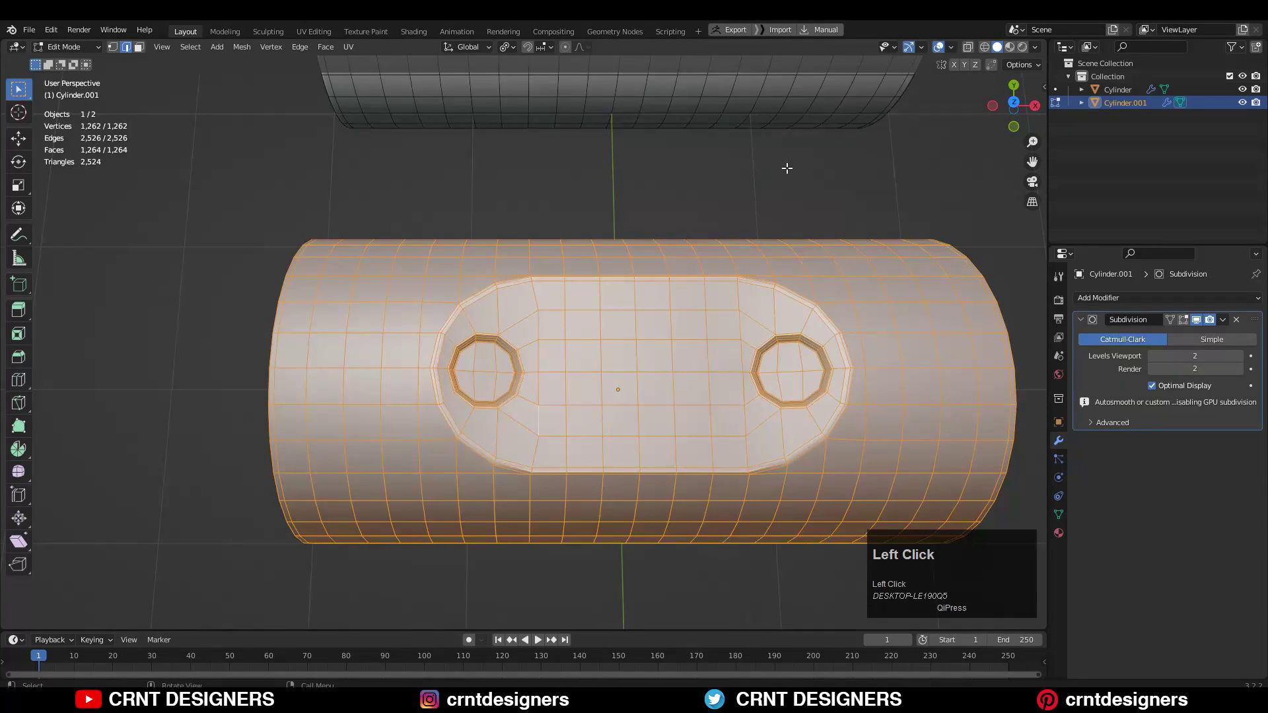
click(241, 47)
click(286, 251)
key(Tab)
click(714, 238)
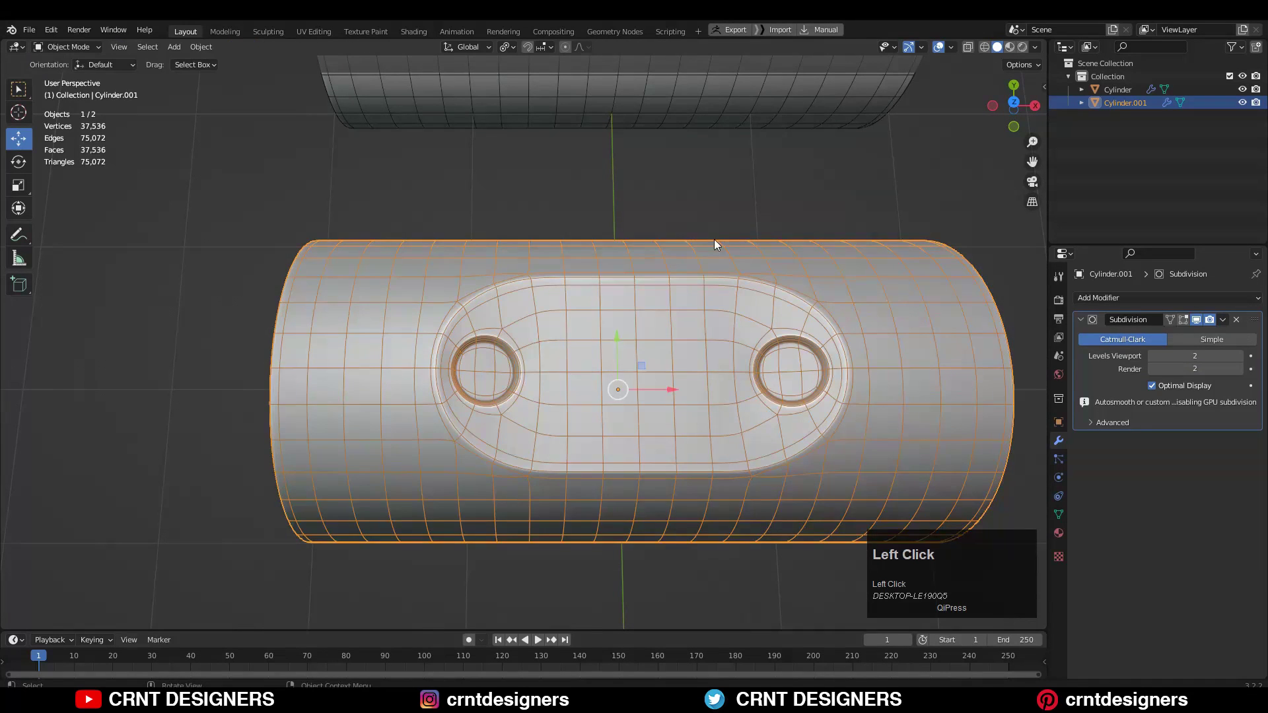
Hide the overlays and examine the shading around both circular pockets and the recess on the subdivided cylinders.
click(938, 46)
scroll(719, 364, down, 4)
middle_drag(719, 365, 799, 414)
scroll(761, 425, up, 5)
scroll(756, 360, down, 4)
scroll(881, 278, up, 2)
Switch the viewport's Cavity shading off and back on to compare the surface shading of both cylinders.
click(1034, 46)
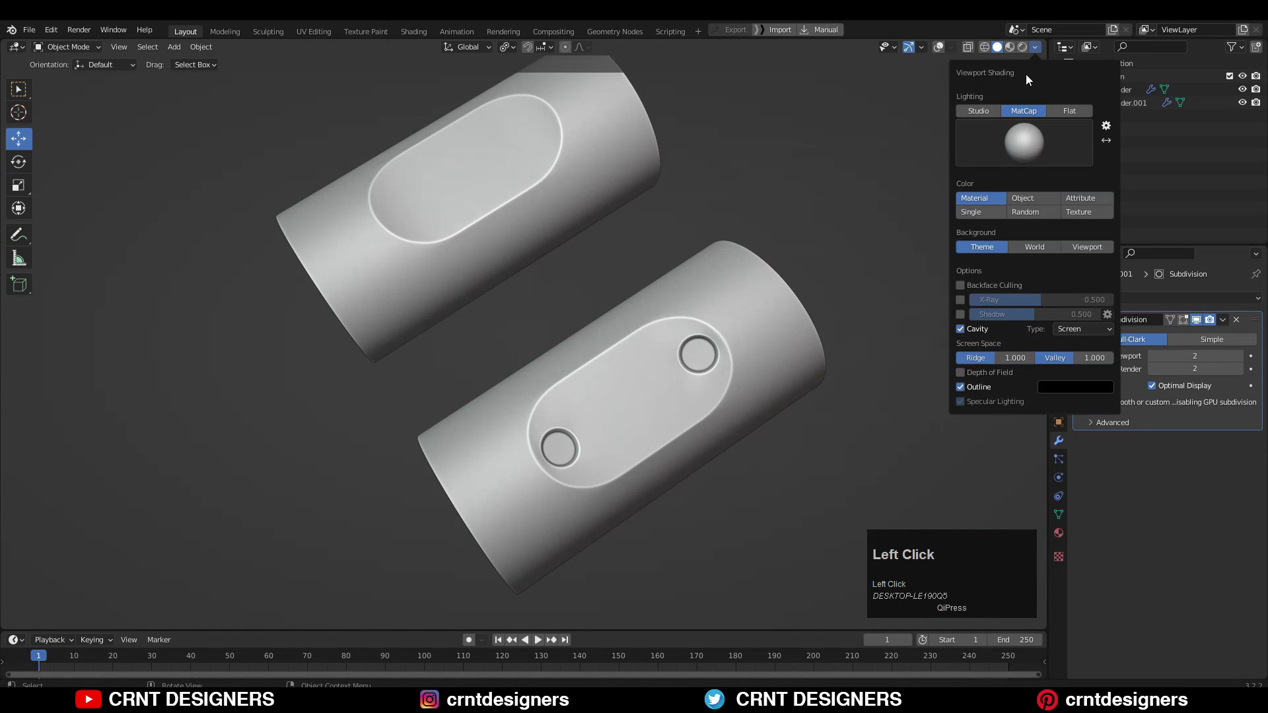
click(964, 329)
click(963, 329)
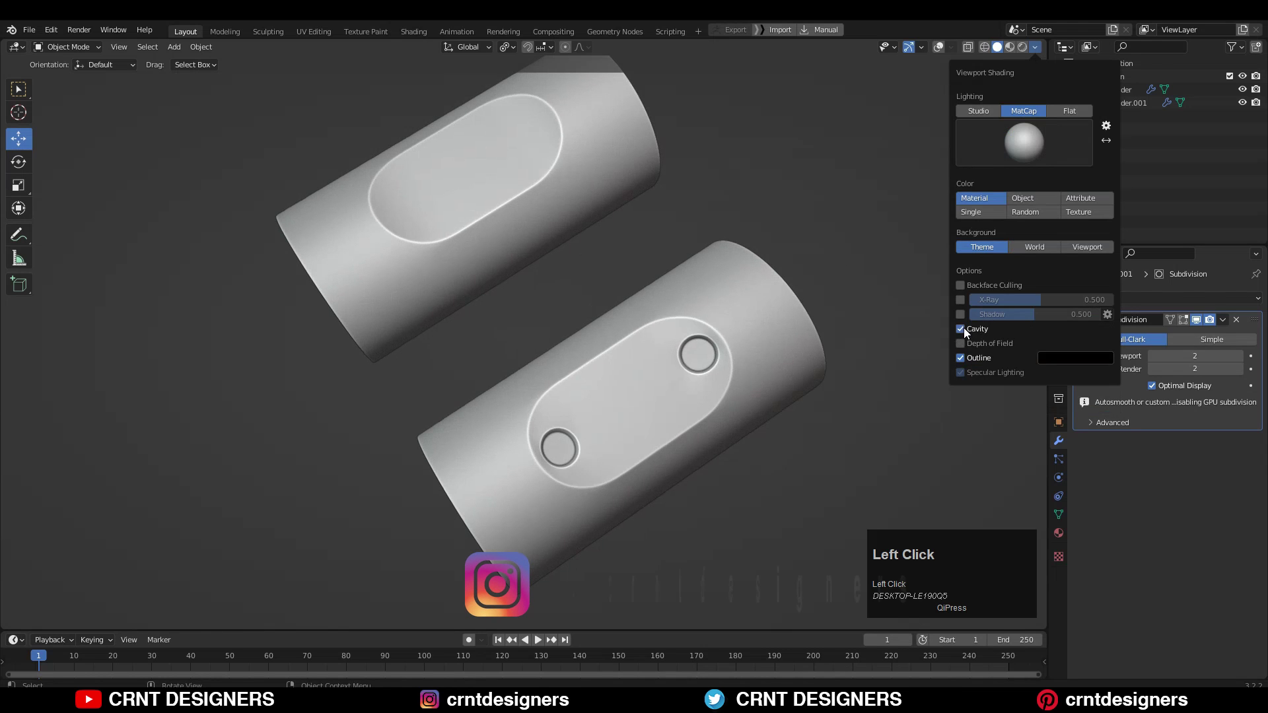
mouse_move(795, 239)
middle_down()
mouse_move(789, 314)
mouse_move(801, 244)
middle_up()
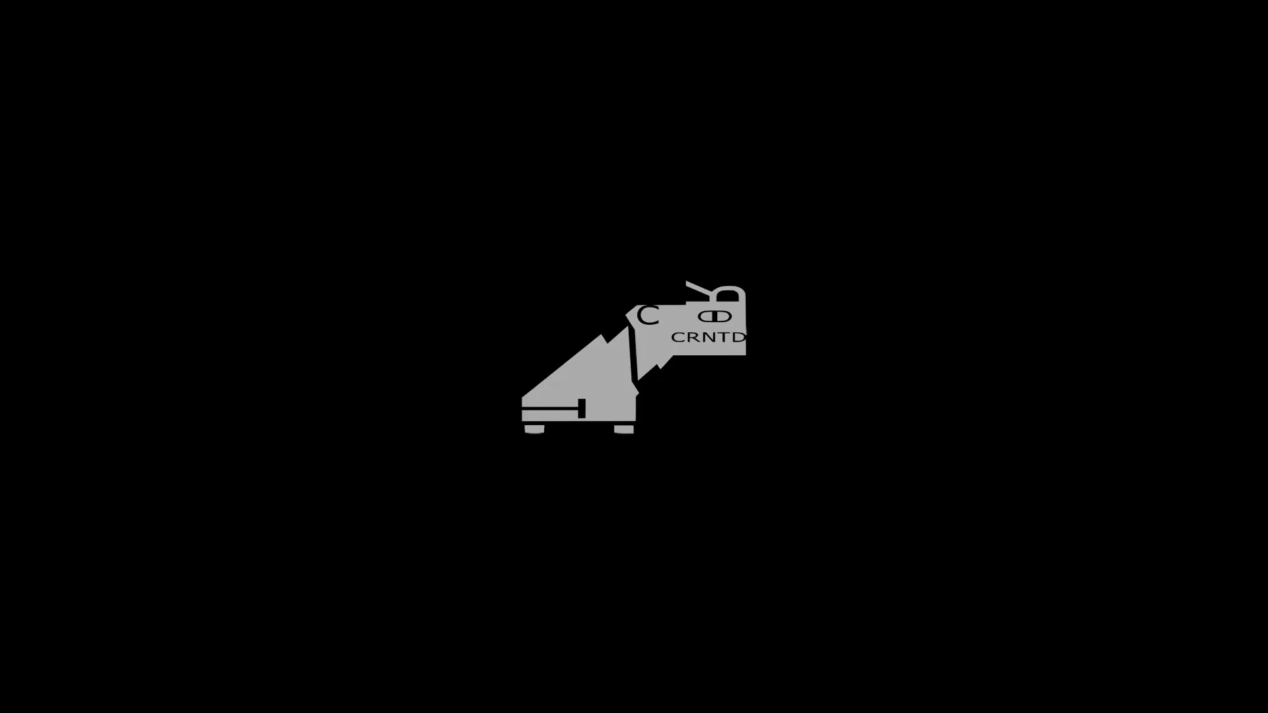